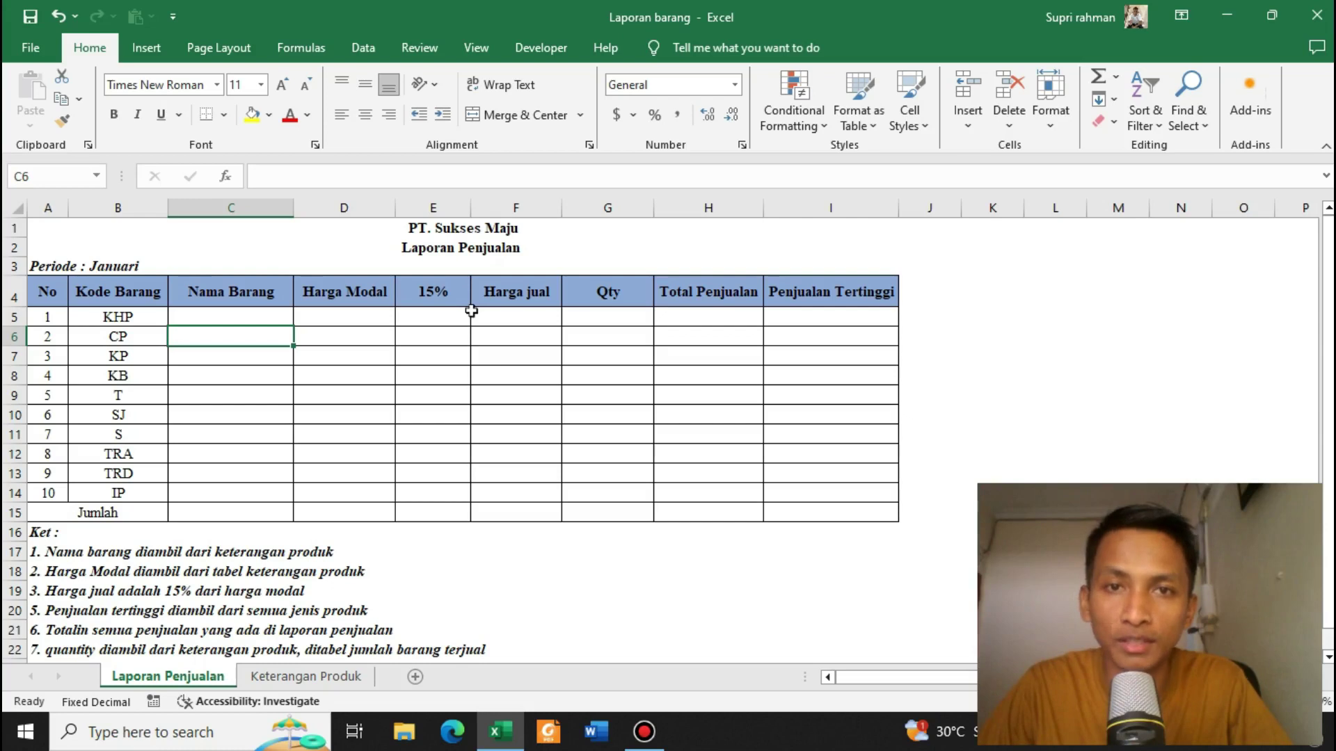
Step: Examine the Laporan Penjualan table's empty columns and the notes listed below it under Ket
click(427, 334)
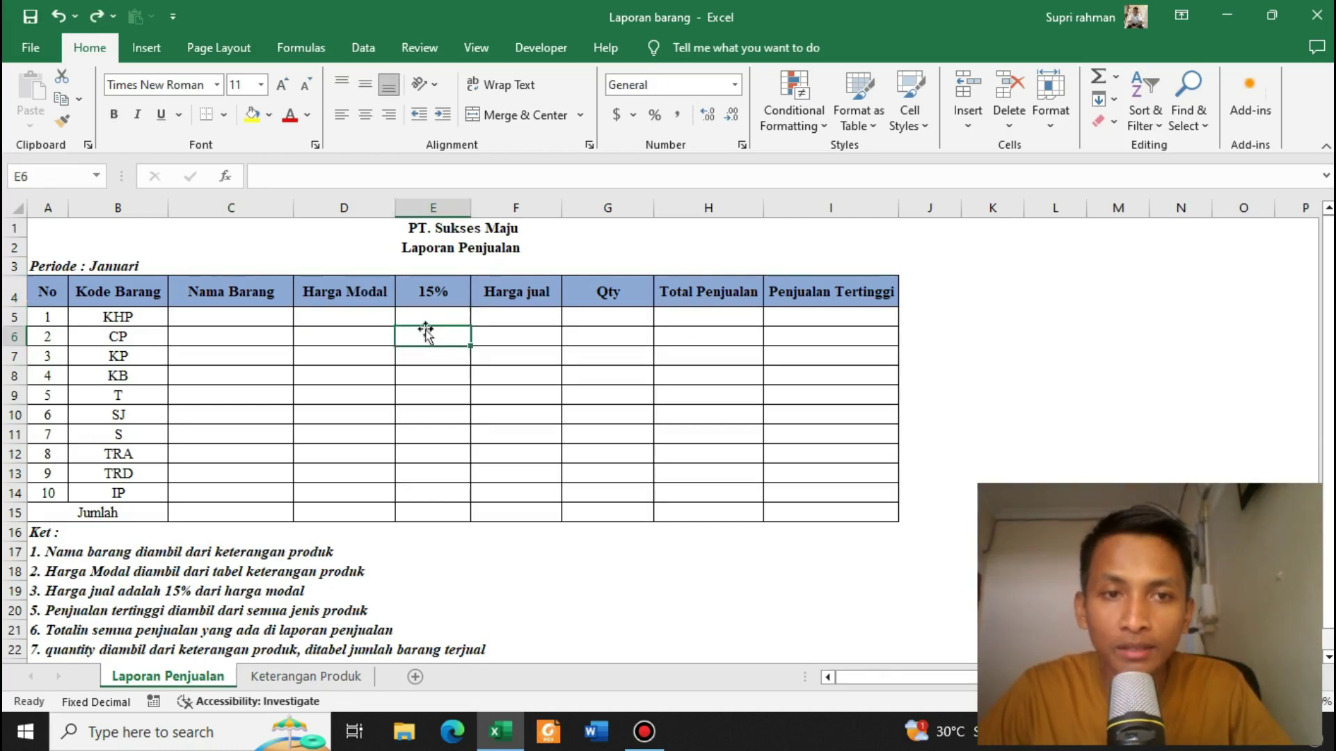
click(441, 250)
click(443, 339)
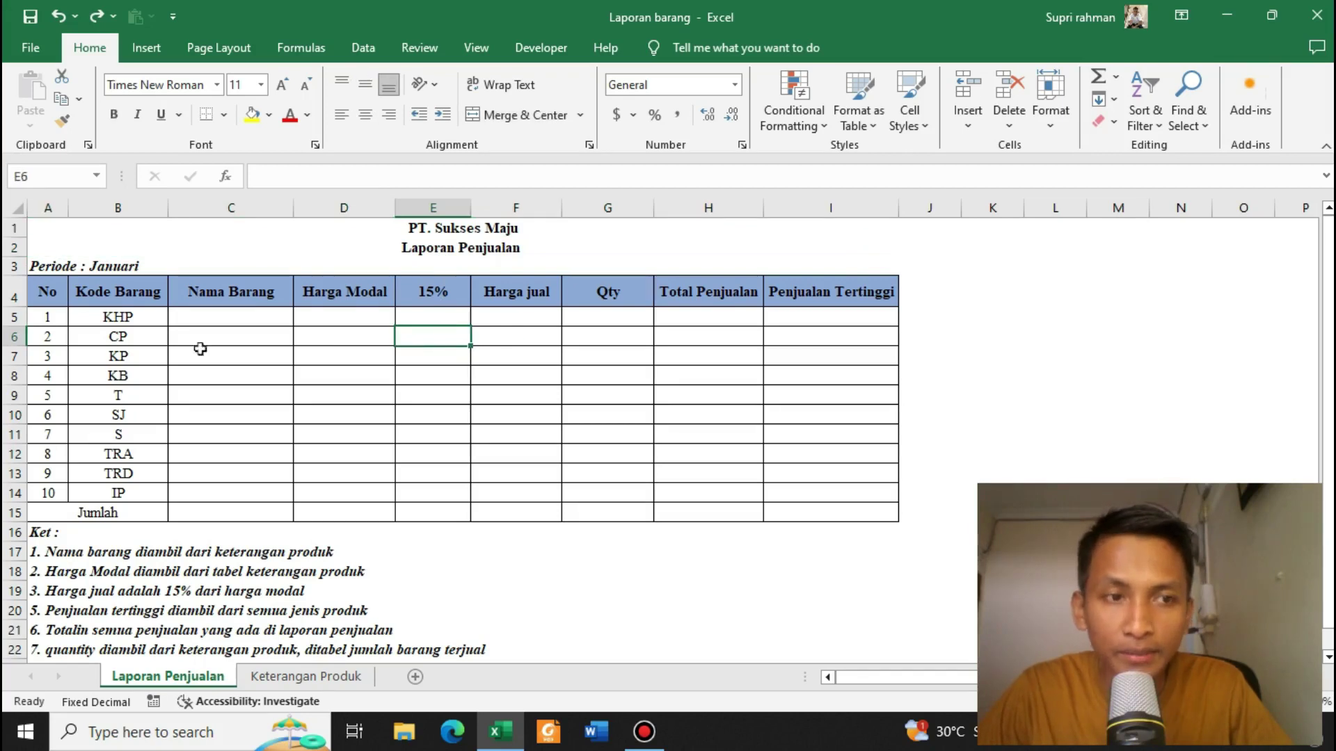
drag(42, 298, 817, 507)
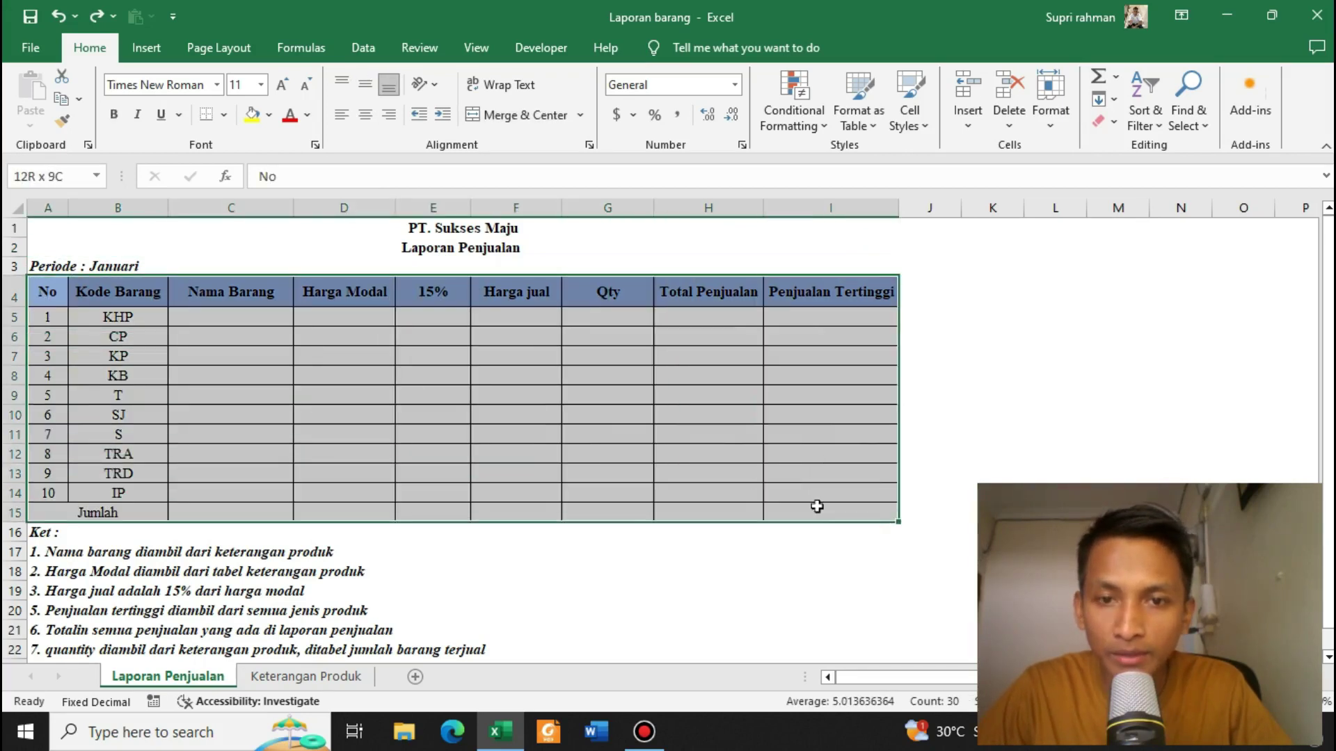
click(708, 395)
drag(46, 552, 445, 650)
click(85, 573)
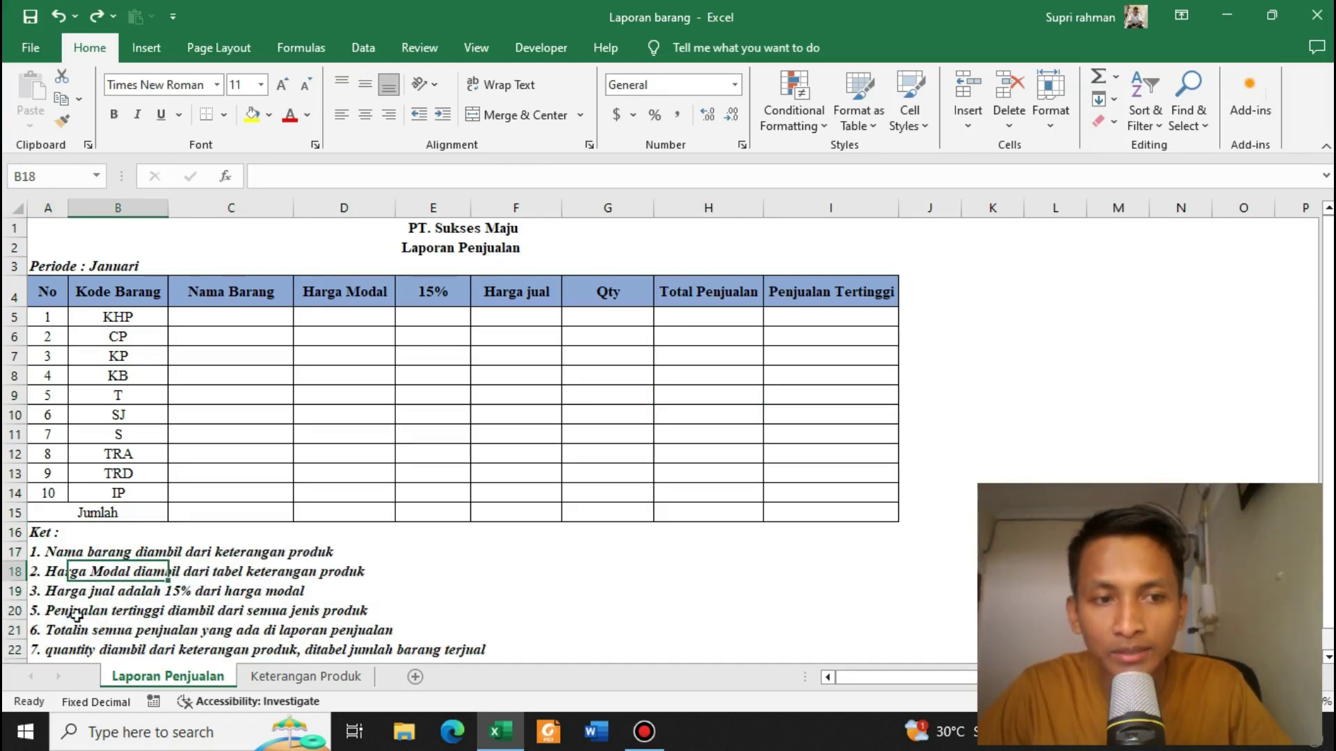
drag(224, 292, 863, 519)
click(805, 429)
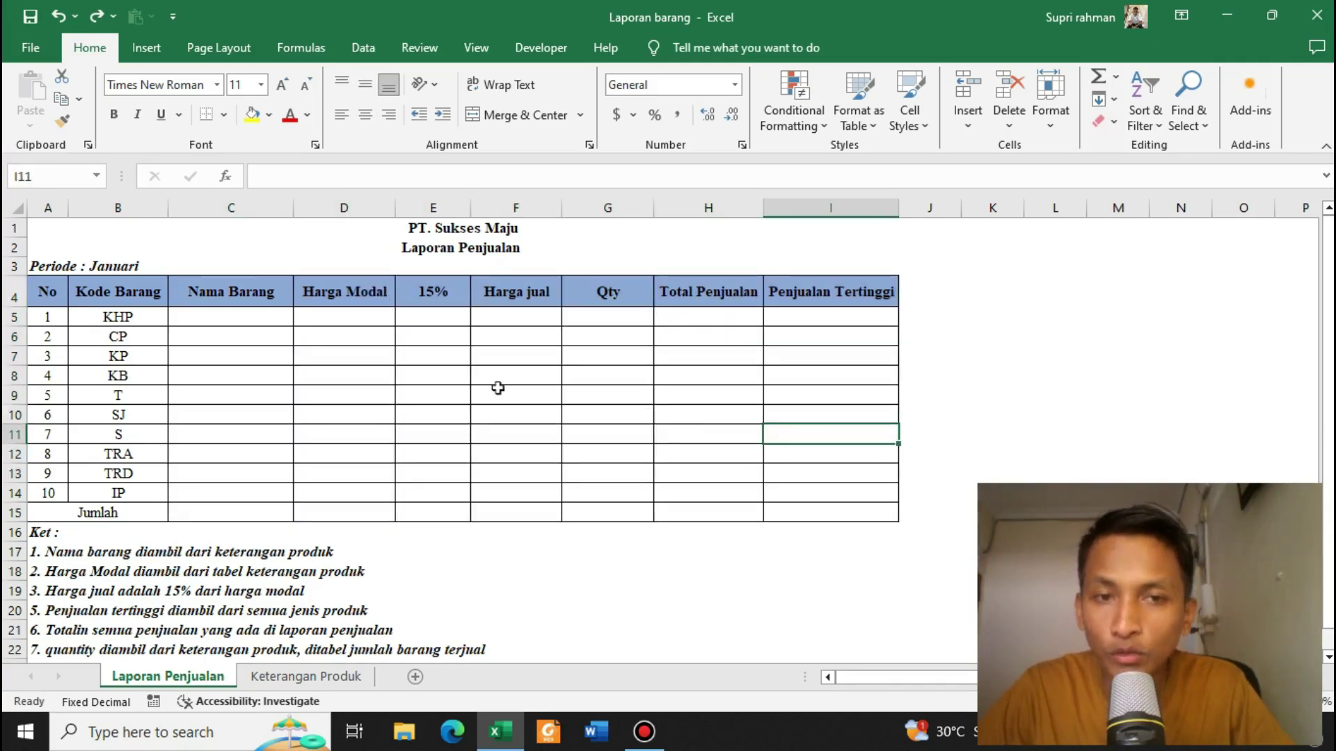
click(198, 376)
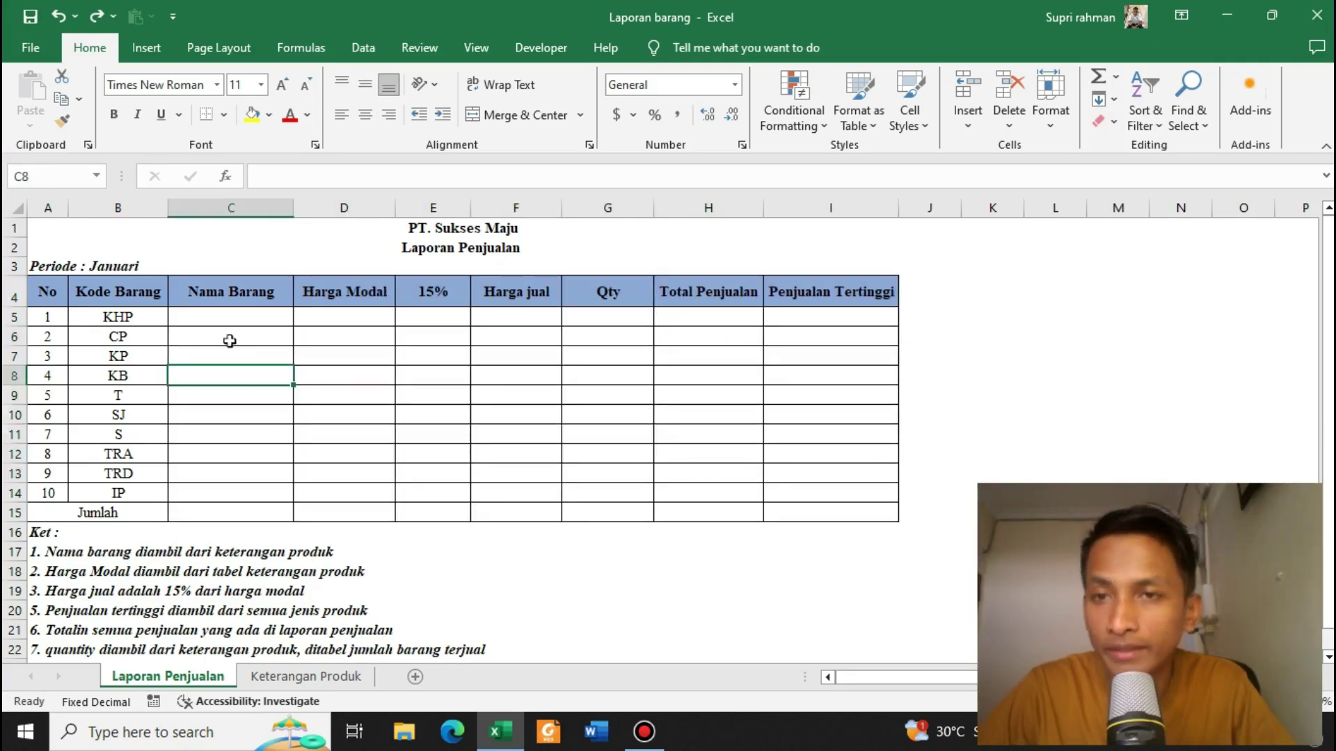
click(295, 390)
click(268, 340)
click(327, 355)
click(487, 394)
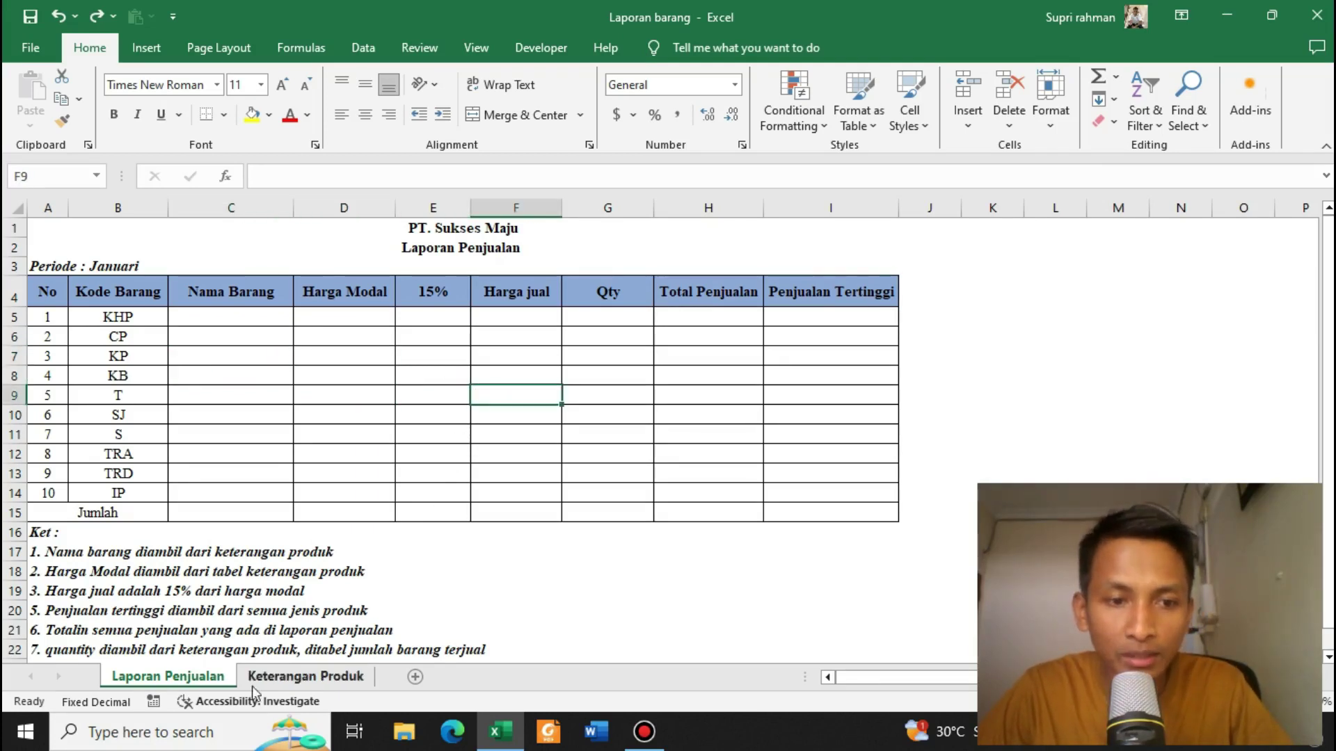
Step: Examine the product description table and the sold-quantity table on the Keterangan Produk sheet
click(315, 682)
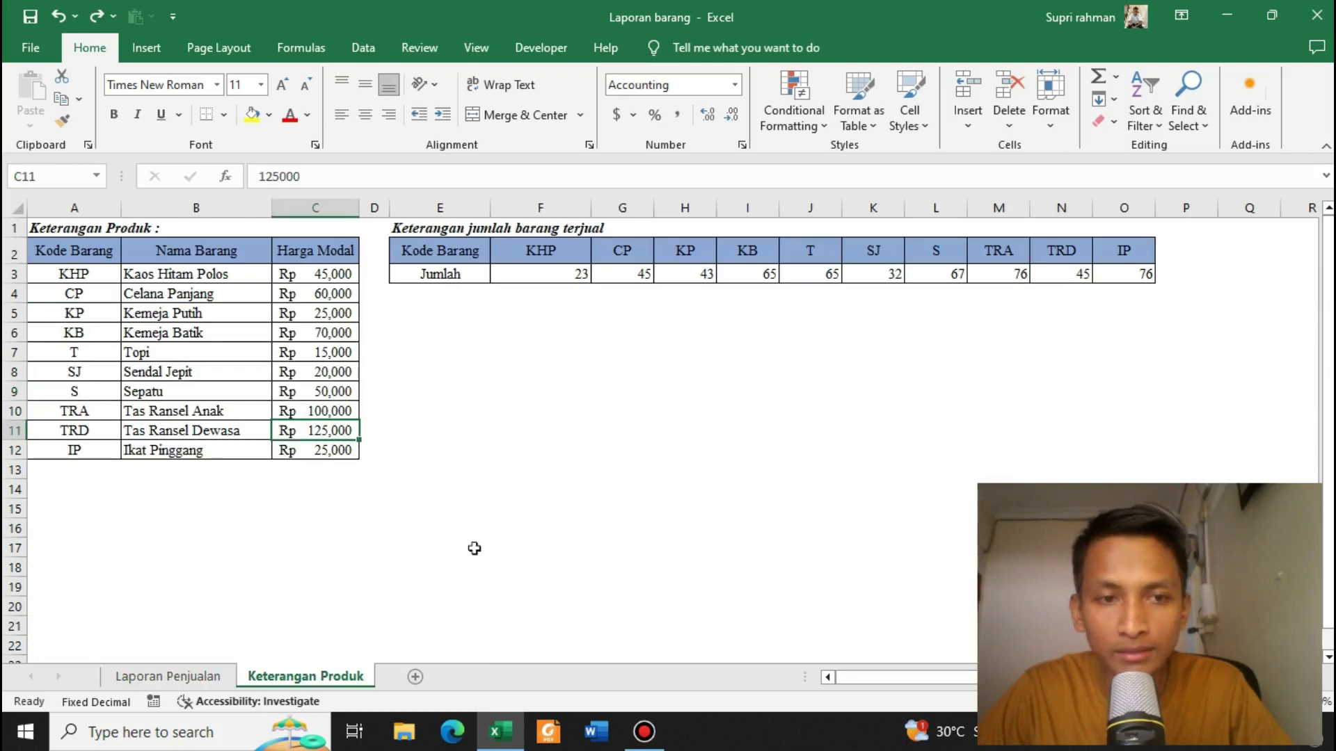
click(473, 546)
drag(70, 252, 327, 450)
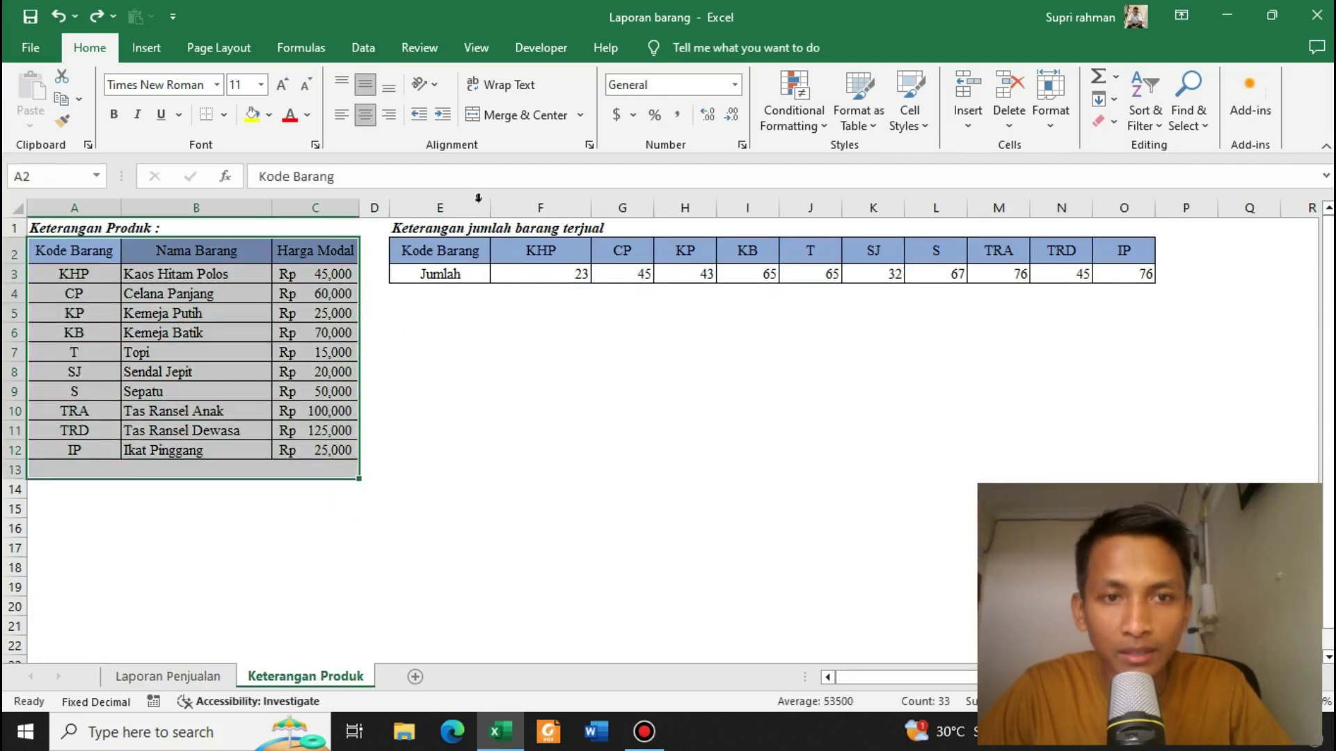
drag(431, 229, 1142, 290)
click(170, 253)
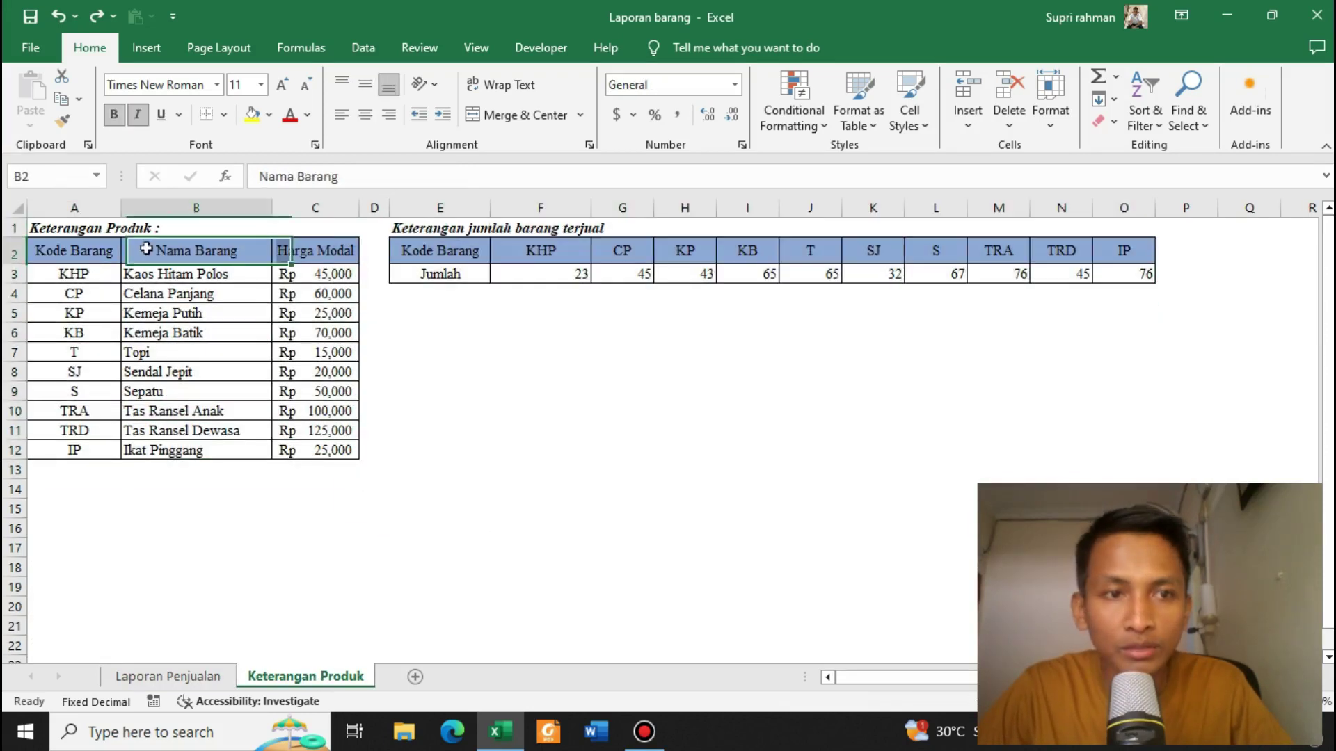
drag(60, 253, 283, 454)
drag(435, 252, 1146, 279)
click(811, 386)
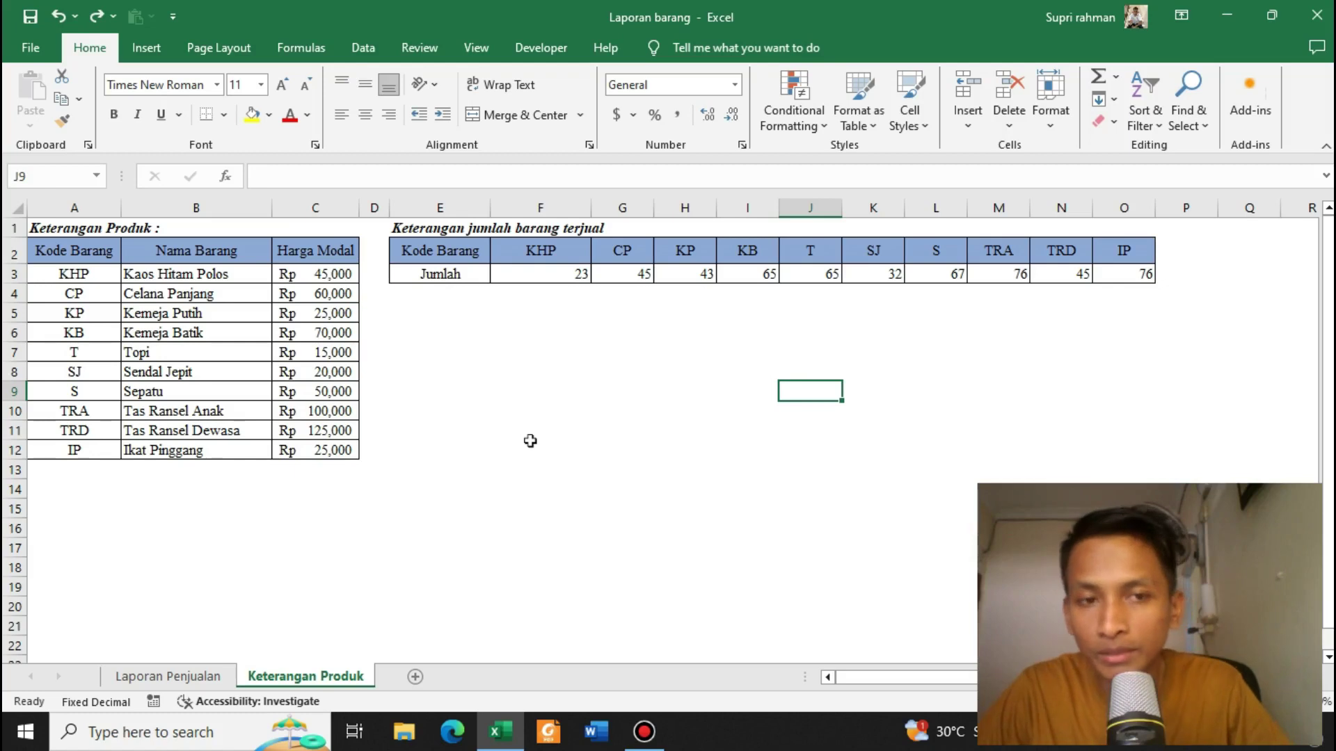
click(167, 676)
drag(219, 315, 849, 510)
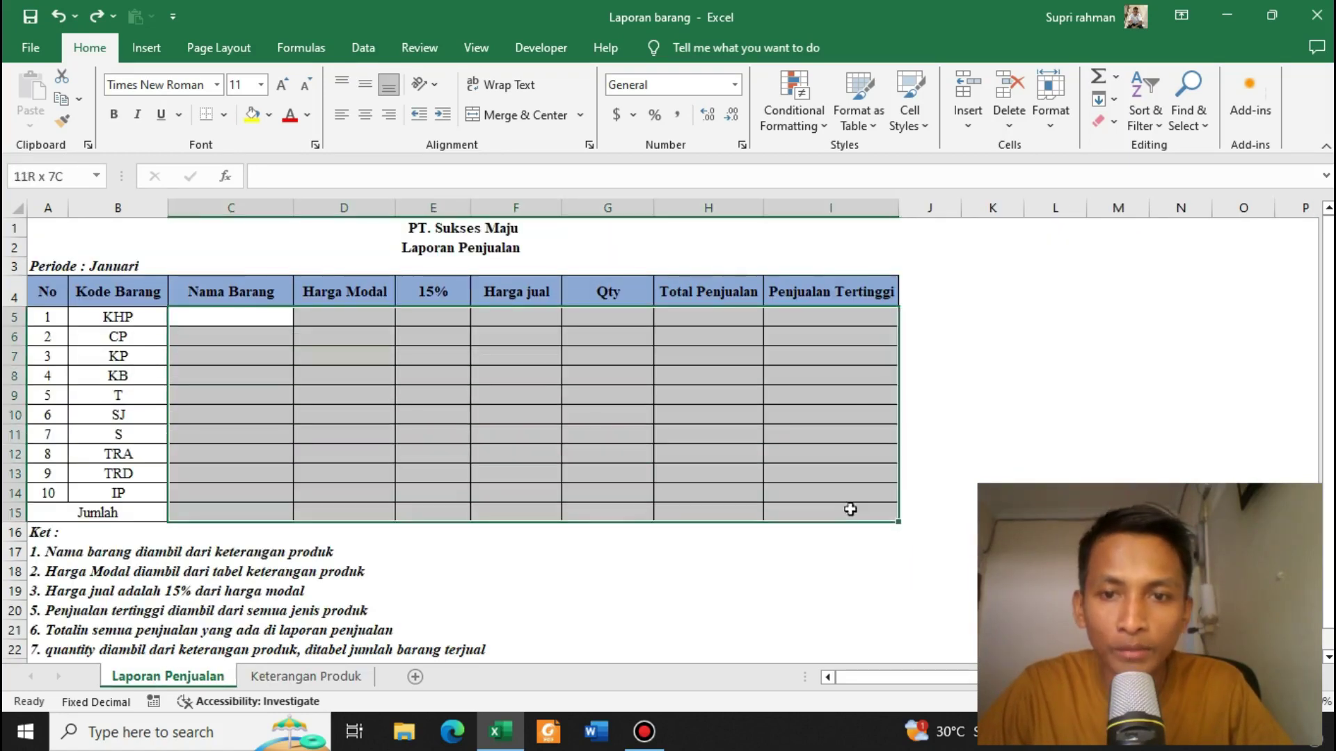
click(680, 410)
click(445, 398)
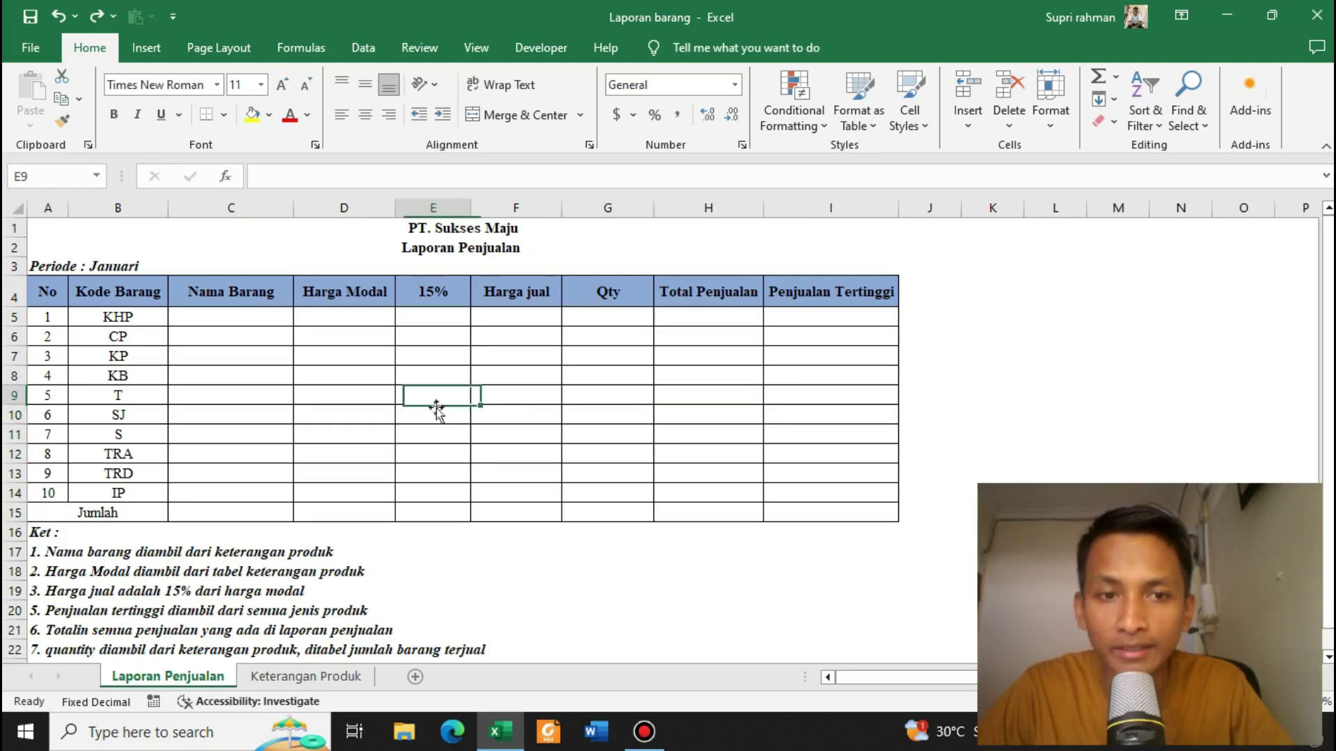
click(487, 377)
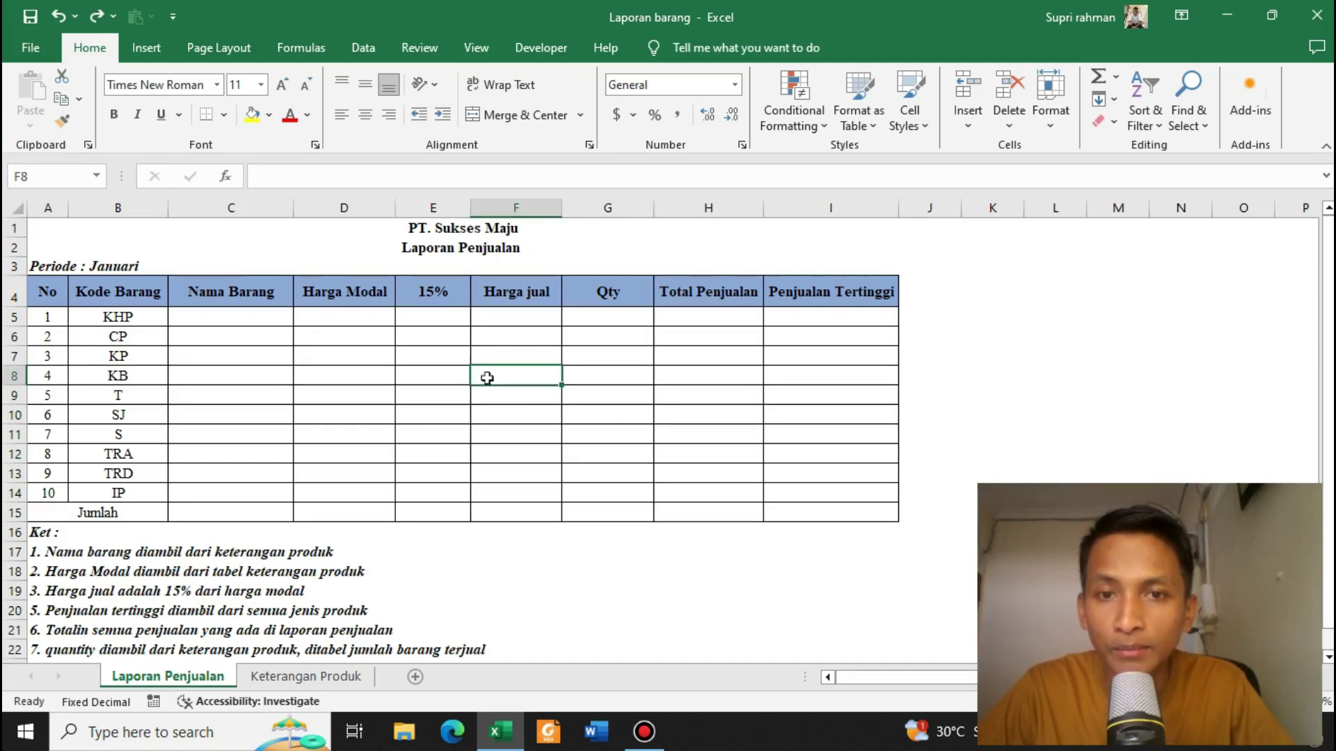
click(215, 389)
click(281, 323)
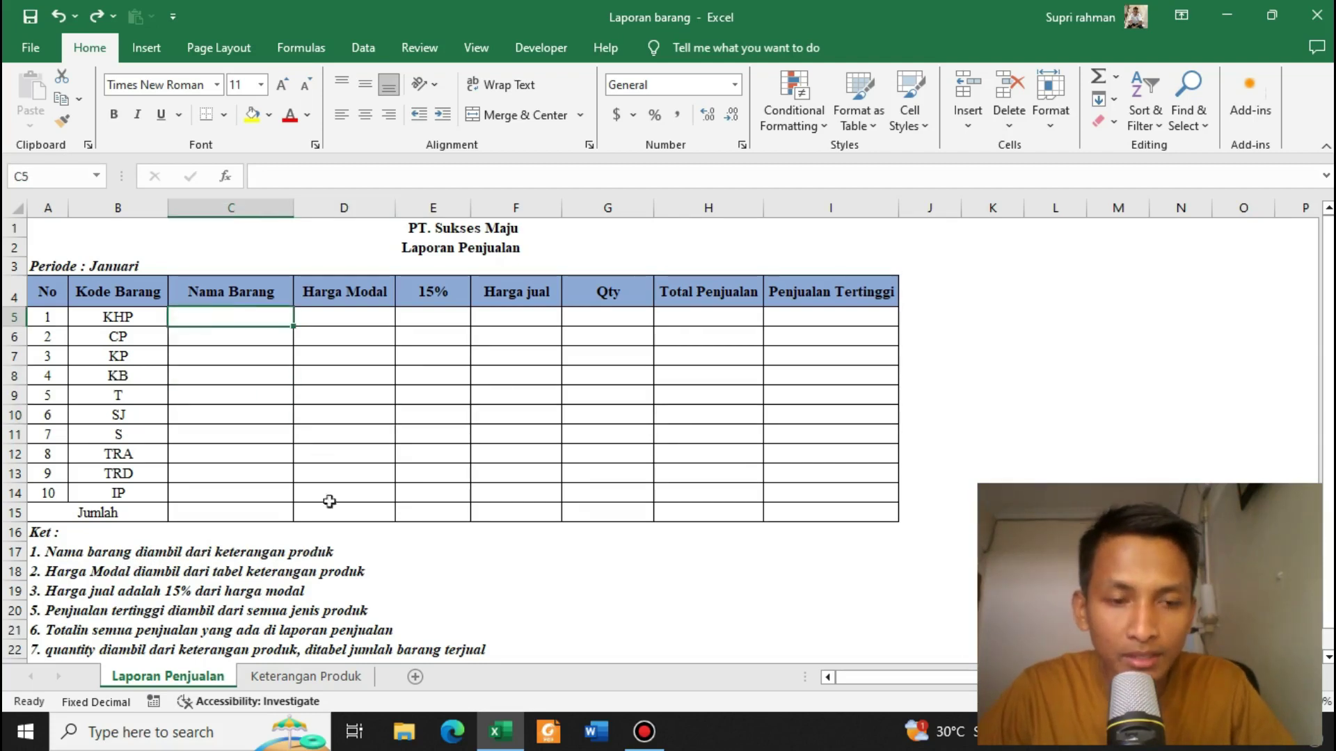
Step: Check the Kode Barang and Nama Barang columns on the Keterangan Produk sheet, and return to cell C5 of Laporan Penjualan
click(332, 679)
click(90, 252)
drag(152, 308, 250, 447)
click(238, 411)
click(160, 352)
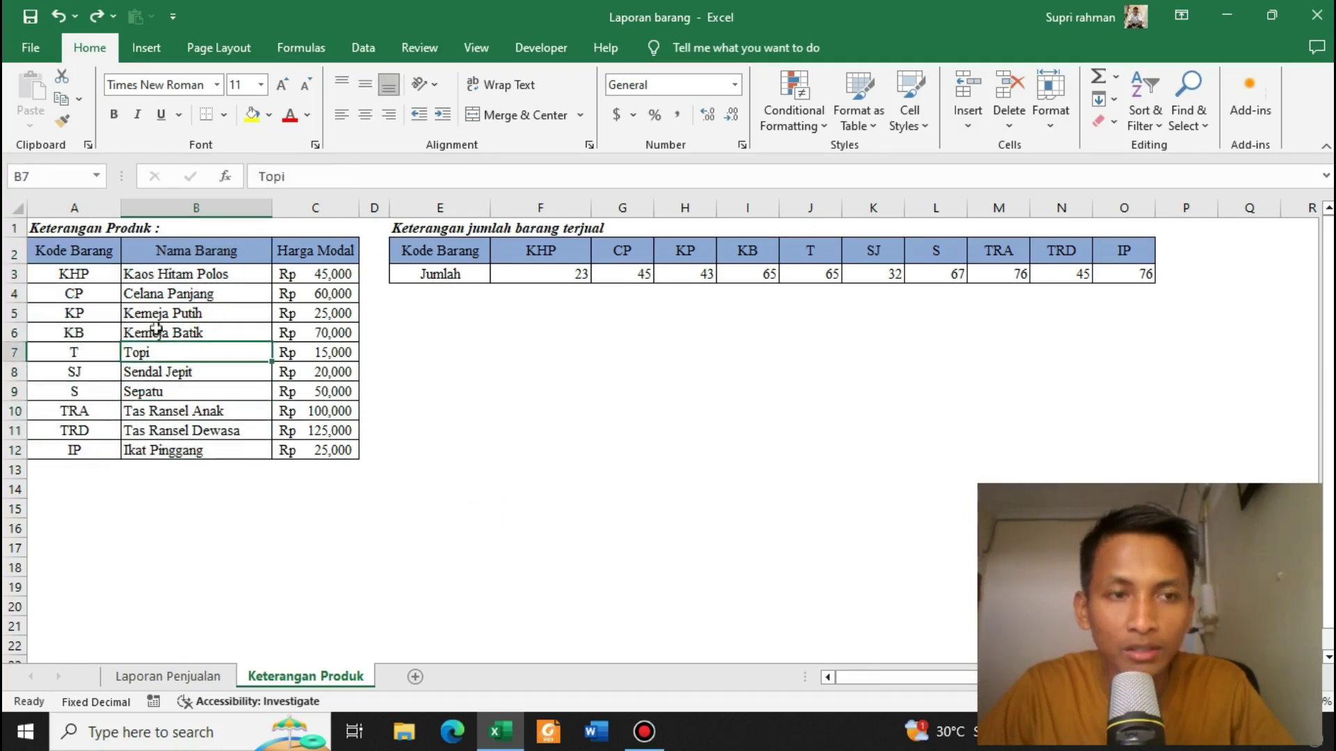
drag(78, 258, 249, 459)
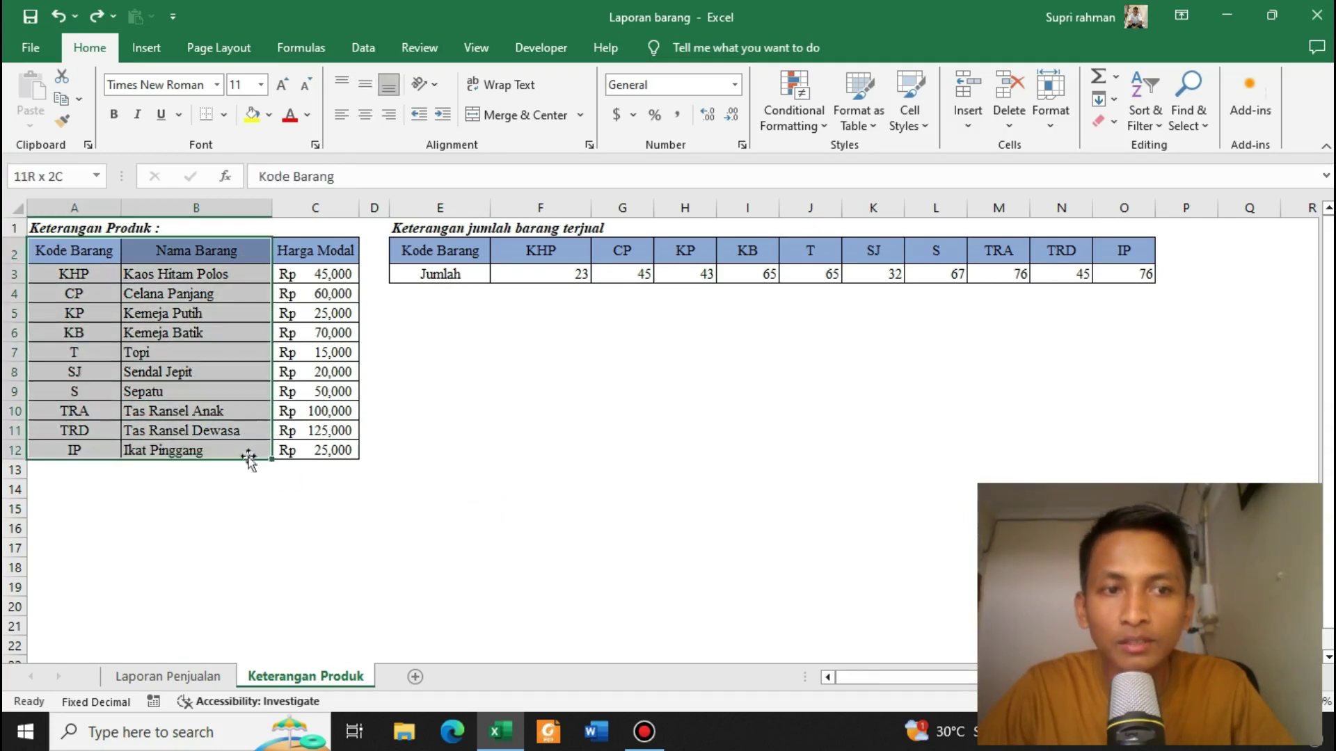
click(244, 410)
click(182, 676)
click(281, 393)
click(243, 322)
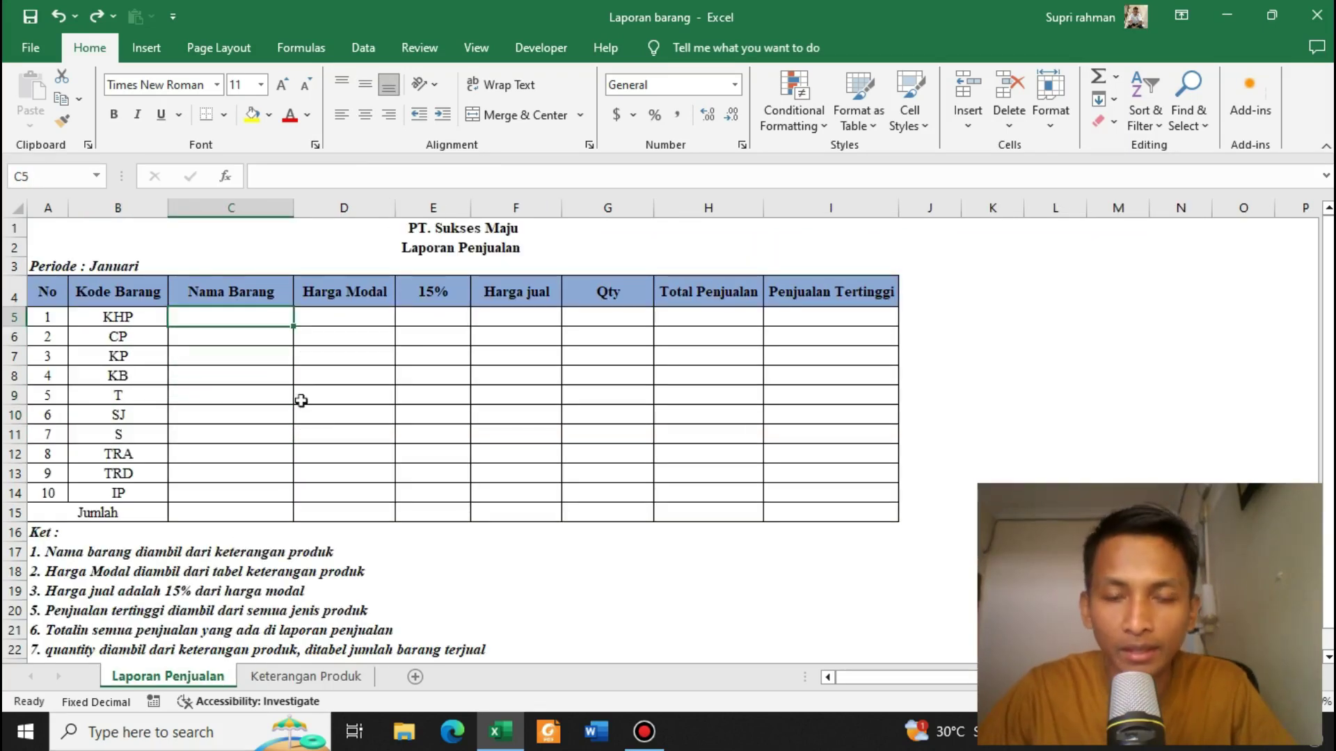
text(=)
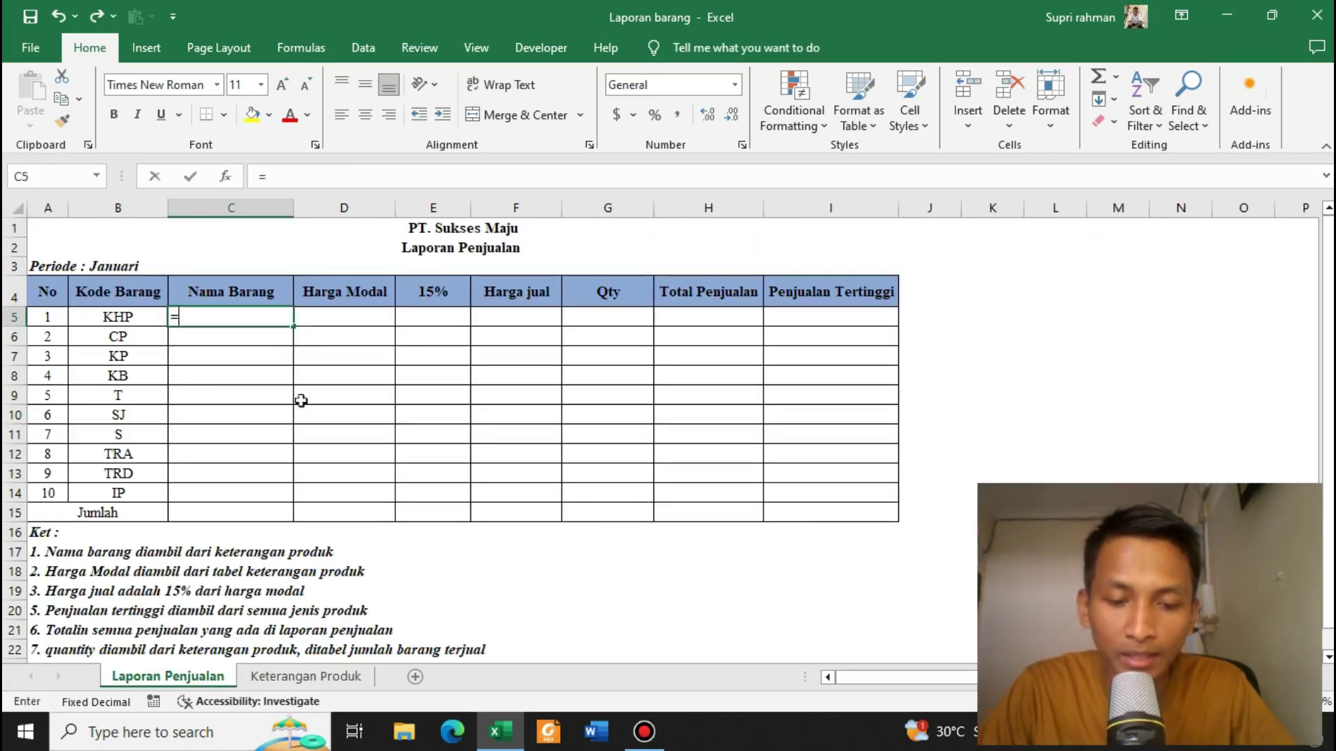
text(vlo)
key(ctrl+Return)
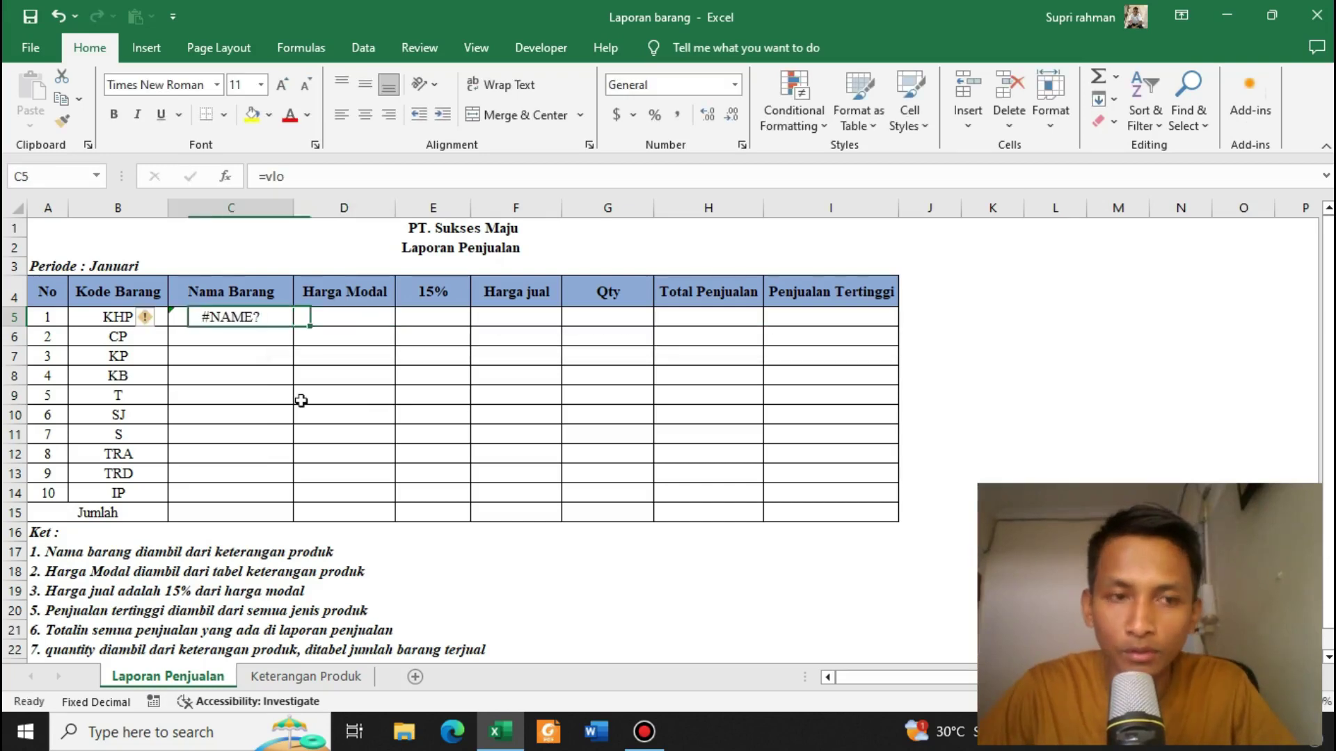
Step: In cell C5, enter a VLOOKUP of B5 in the absolute range 'Keterangan Produk'!$A$3:$C$12, with column index 2 and range lookup 0
text(=vlo)
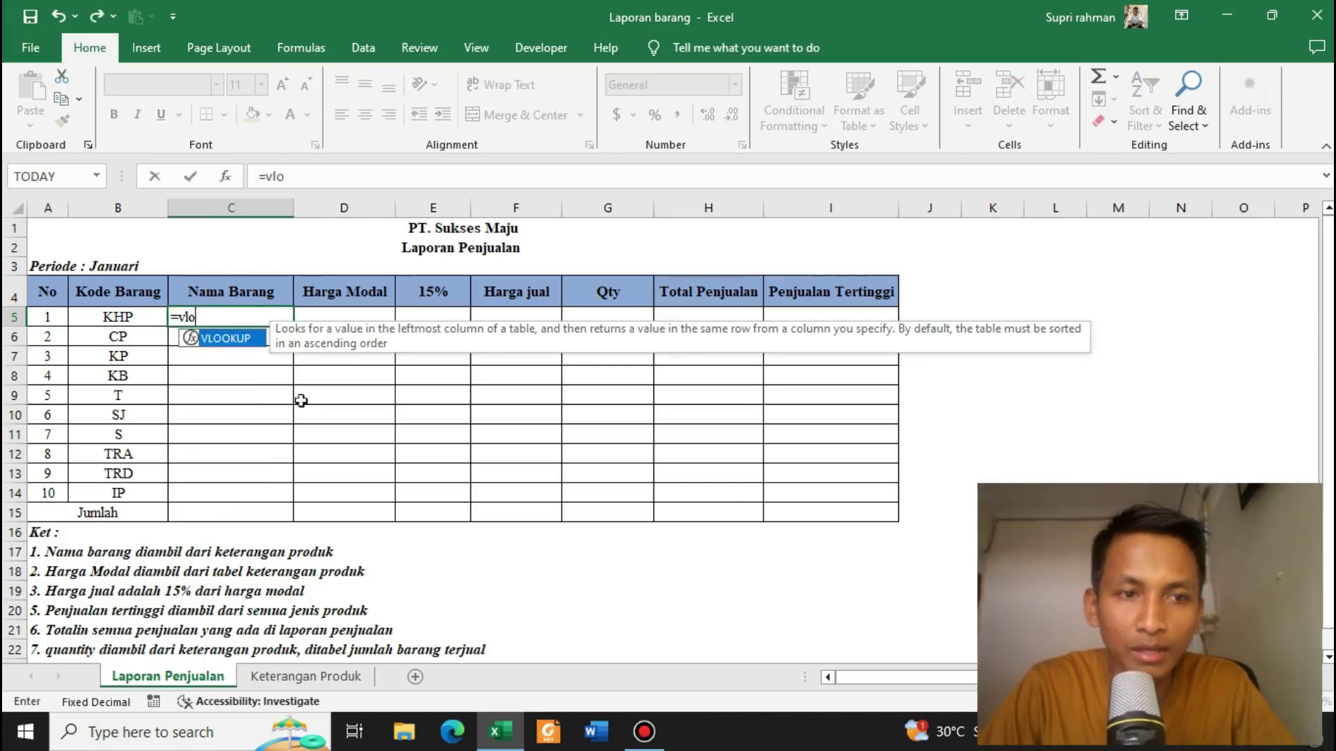
key(Tab)
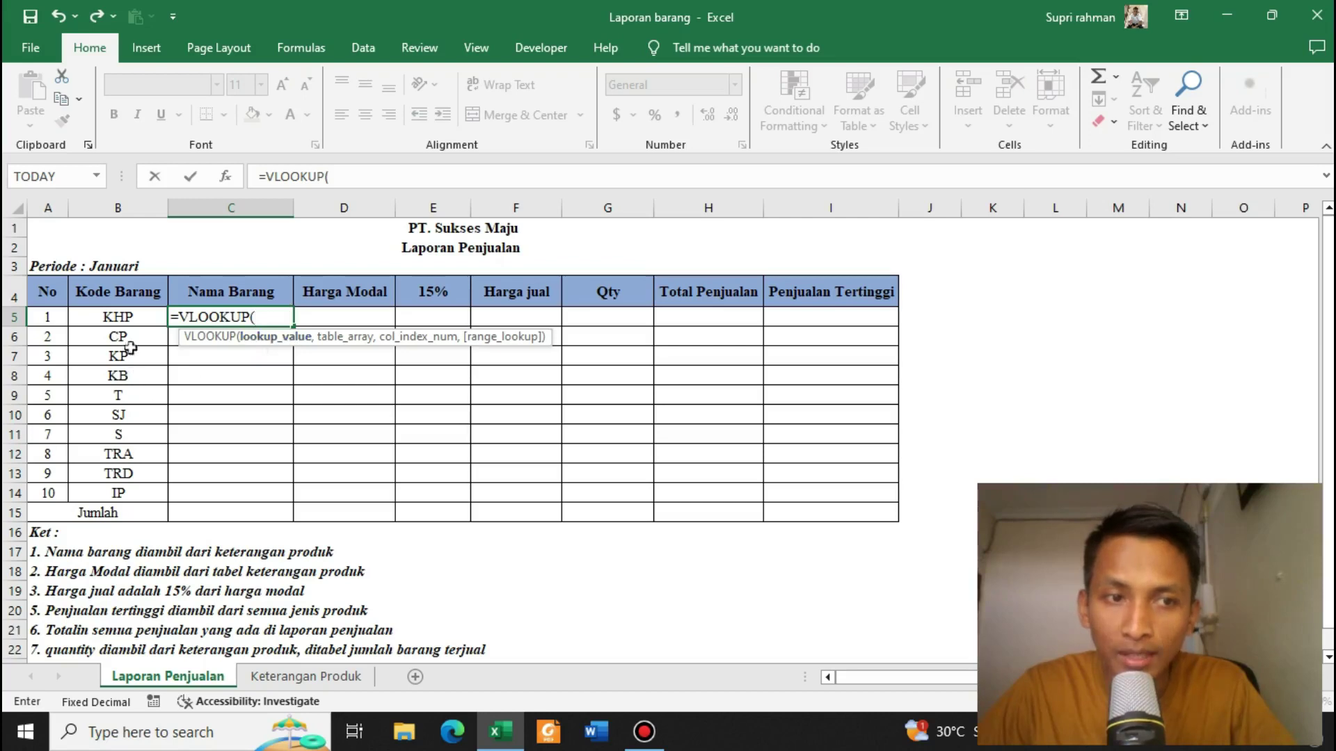
click(127, 318)
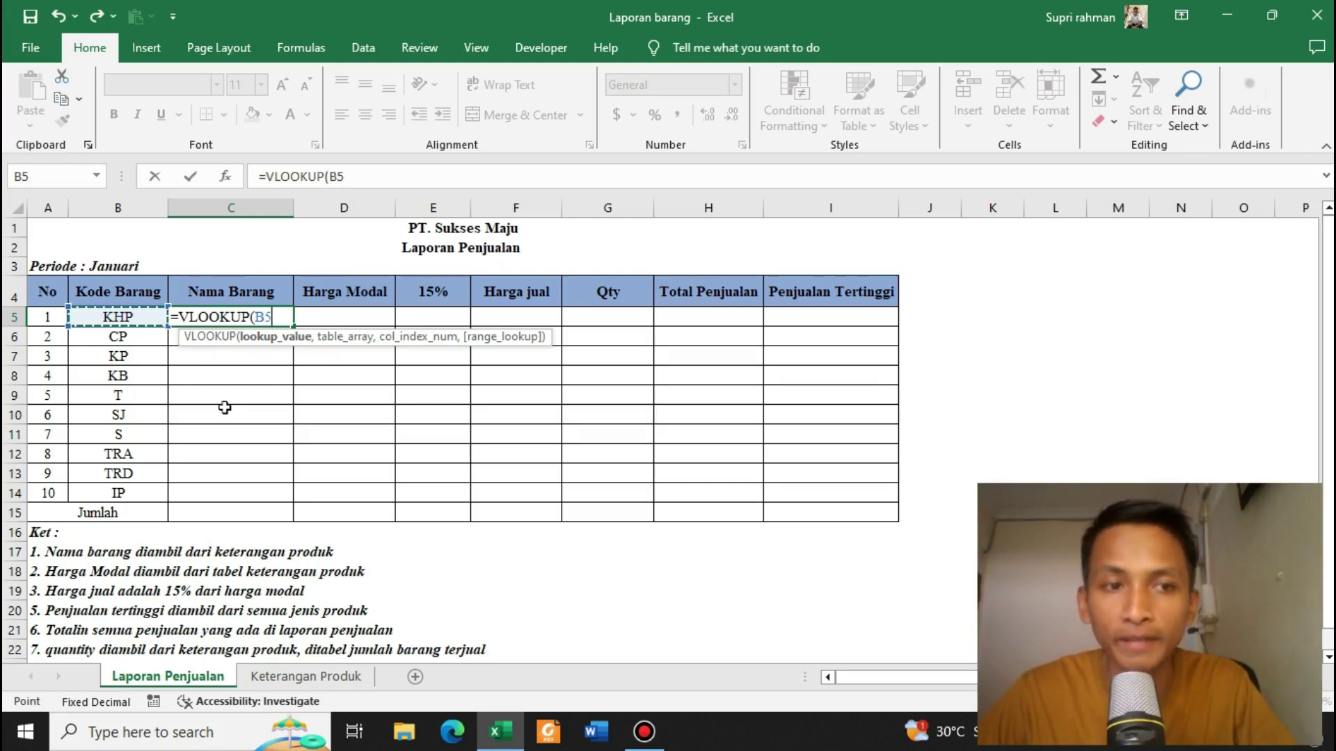
text(,)
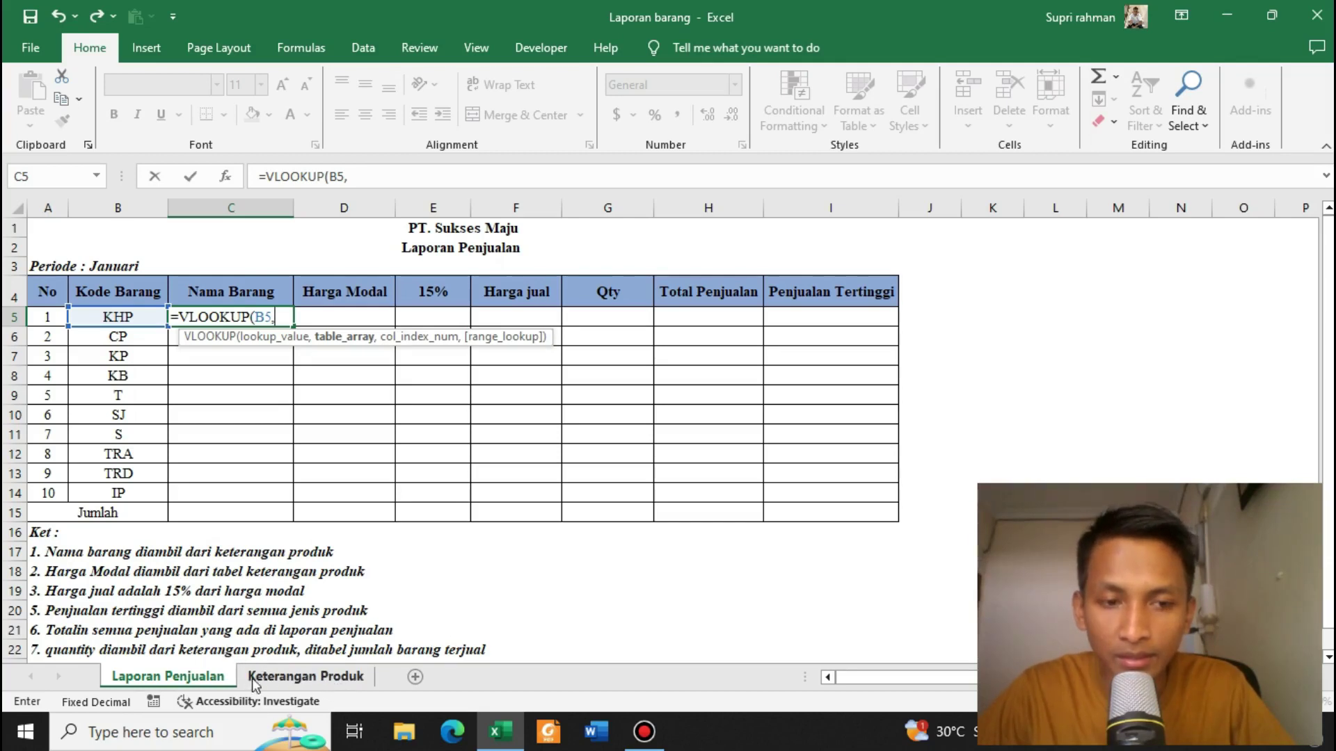
click(299, 675)
click(359, 527)
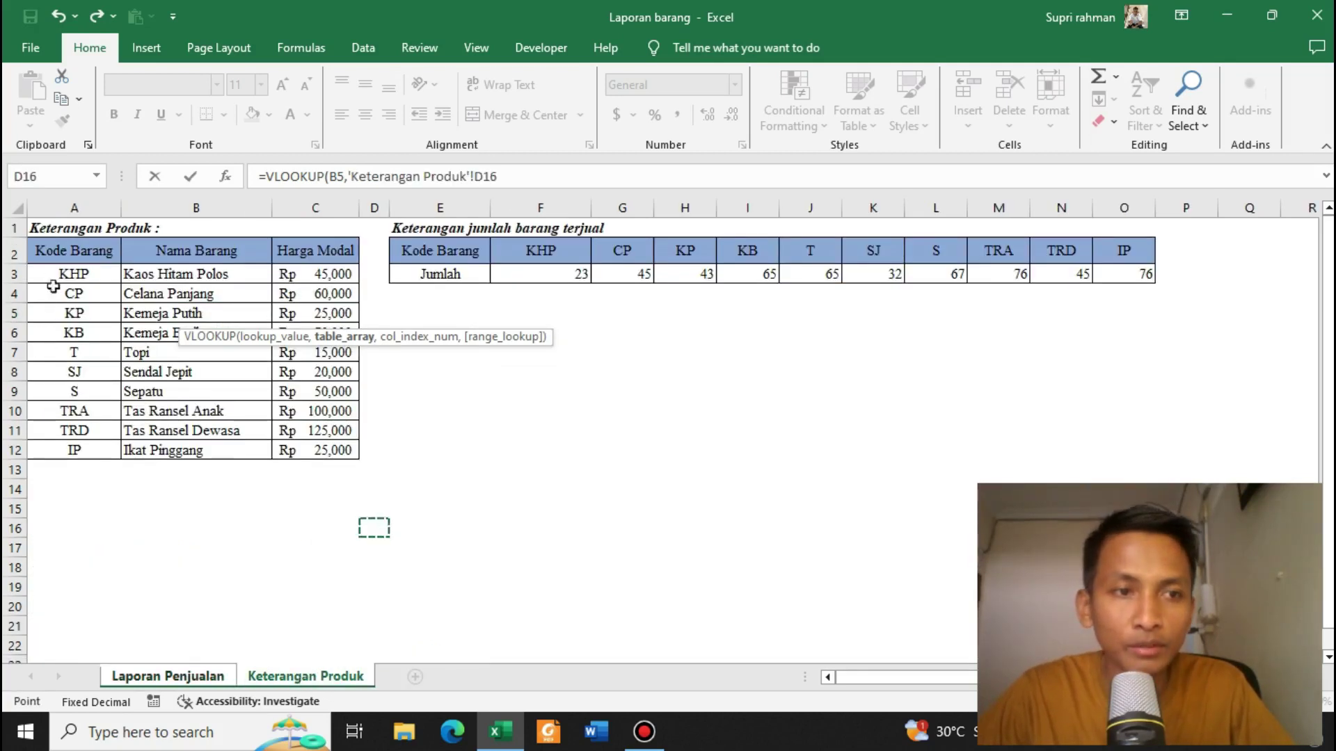
drag(52, 272, 332, 448)
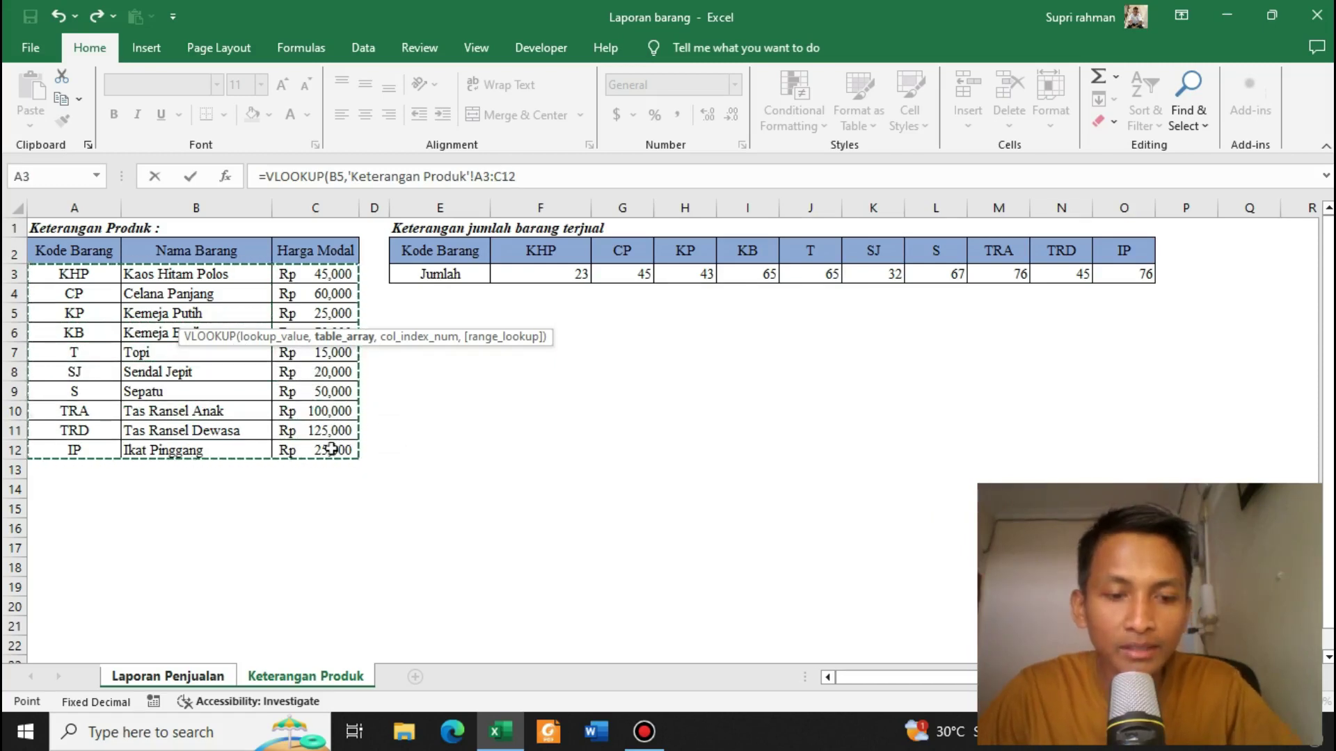
key(F4)
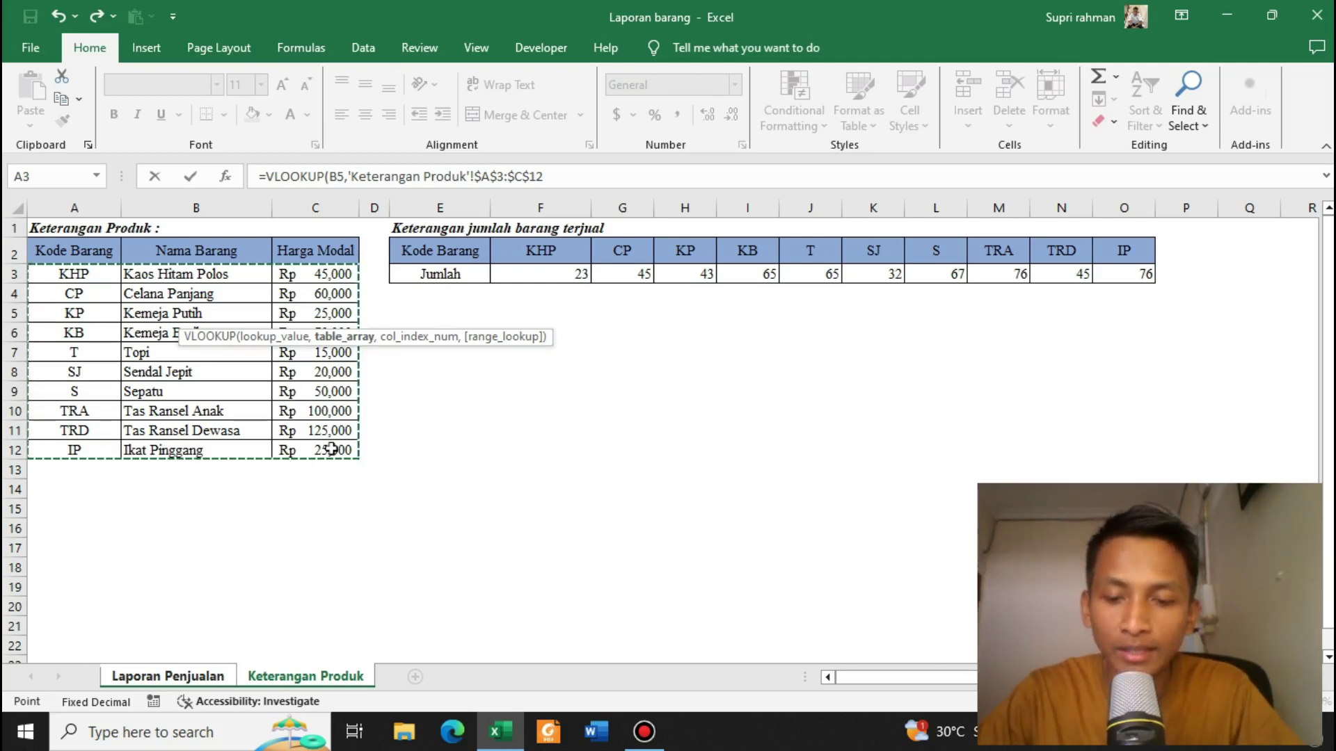
text(,2)
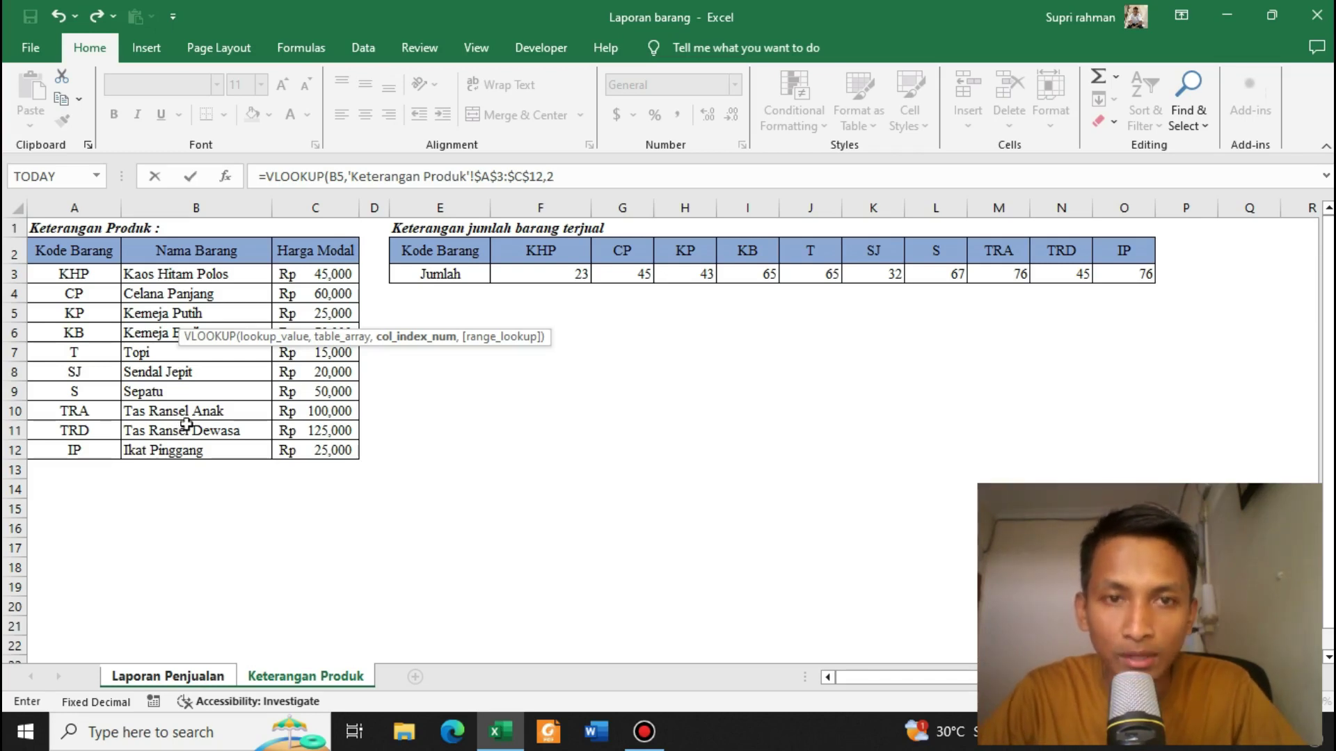
text(,0)
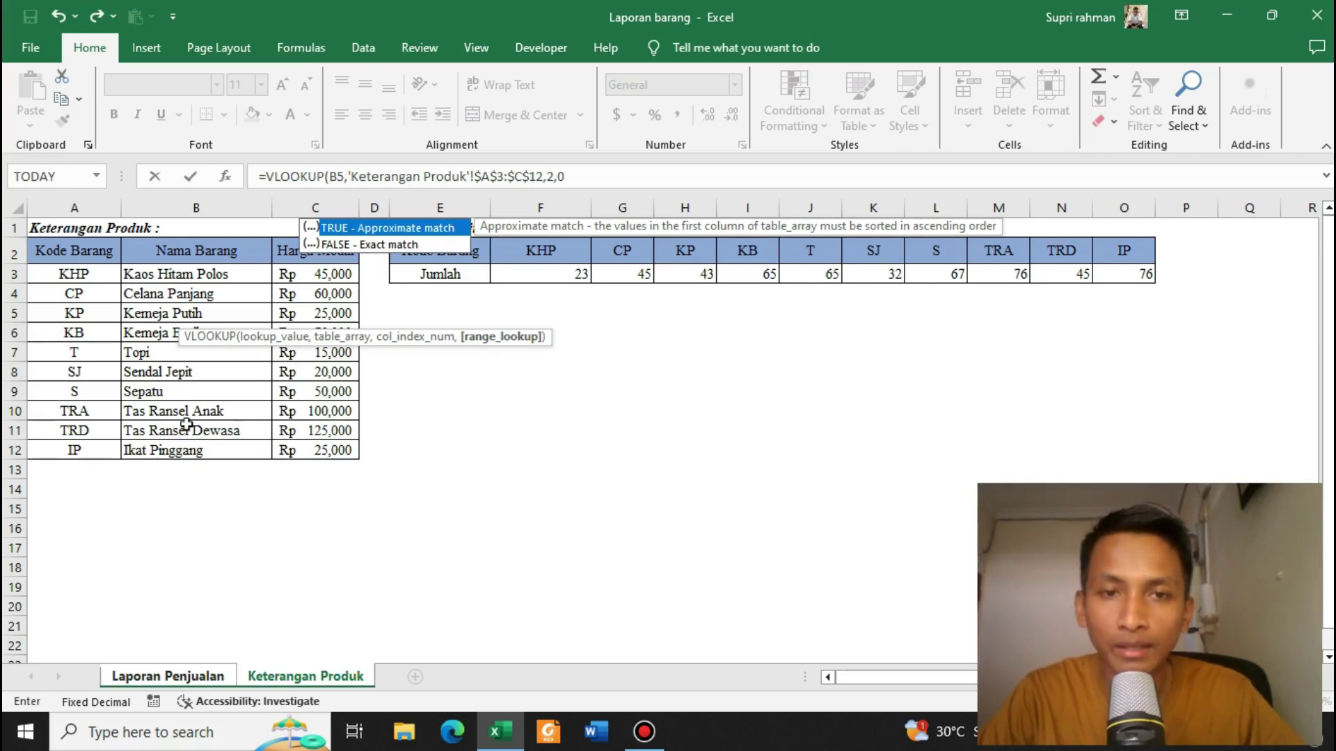
text())
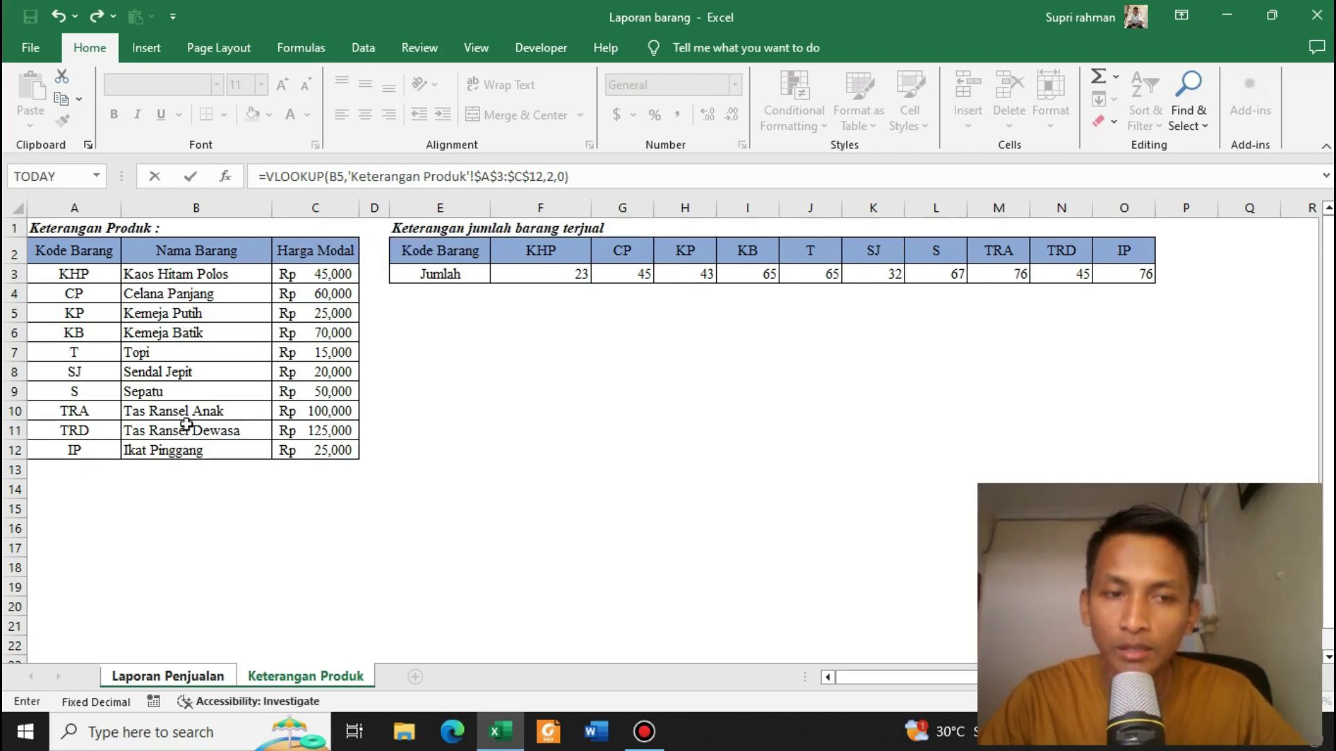
key(Return)
click(525, 393)
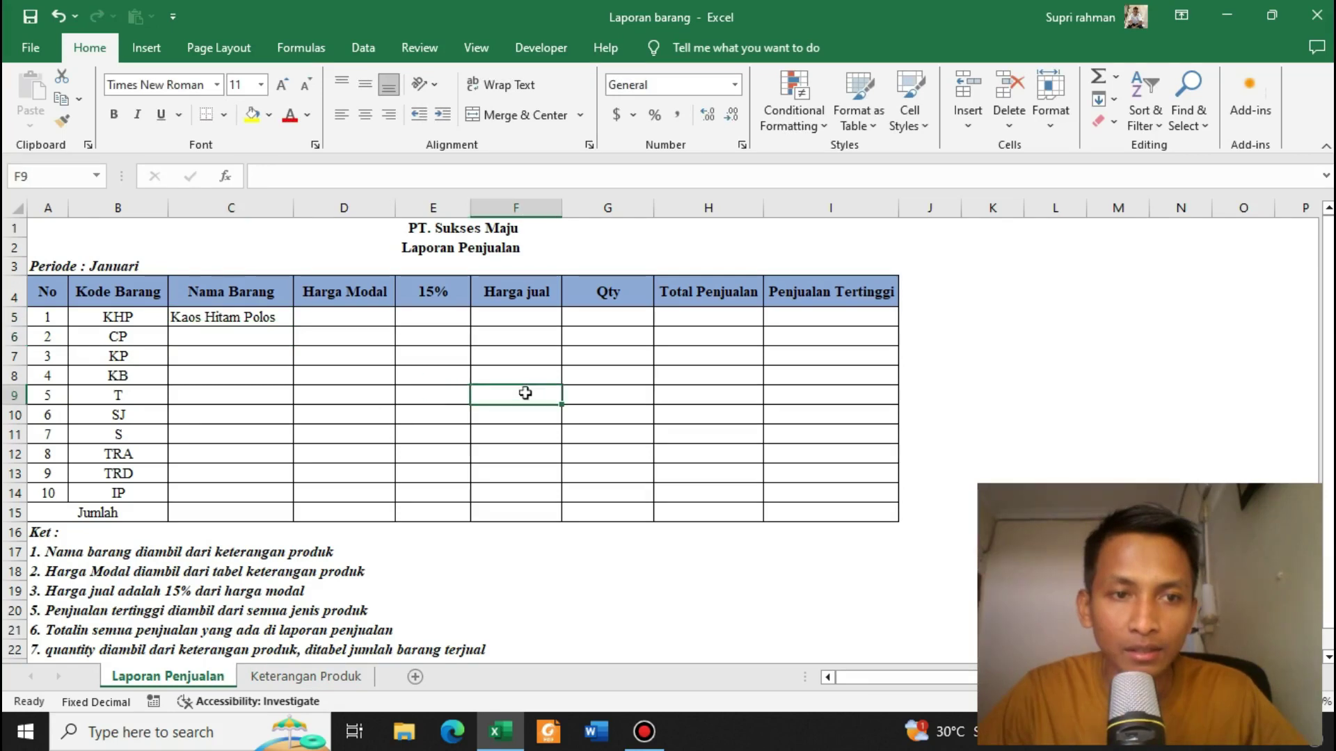
click(232, 321)
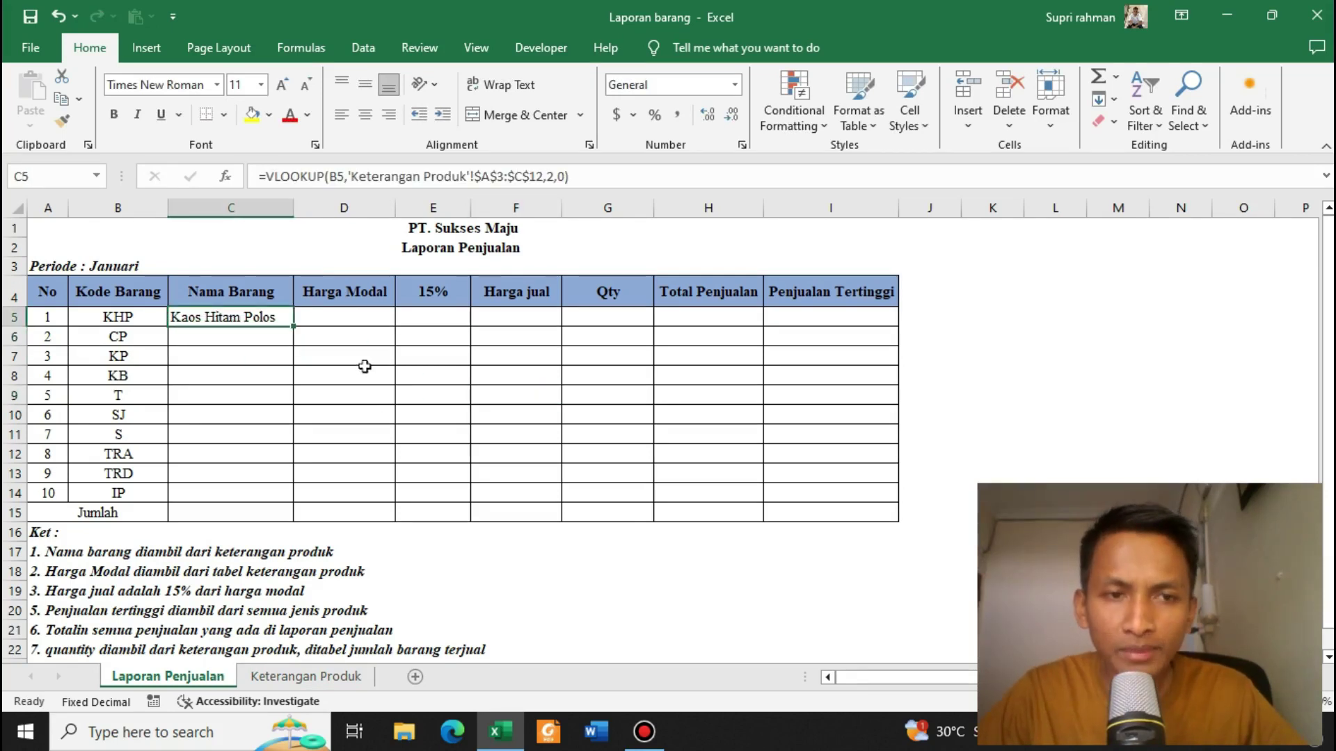
click(341, 374)
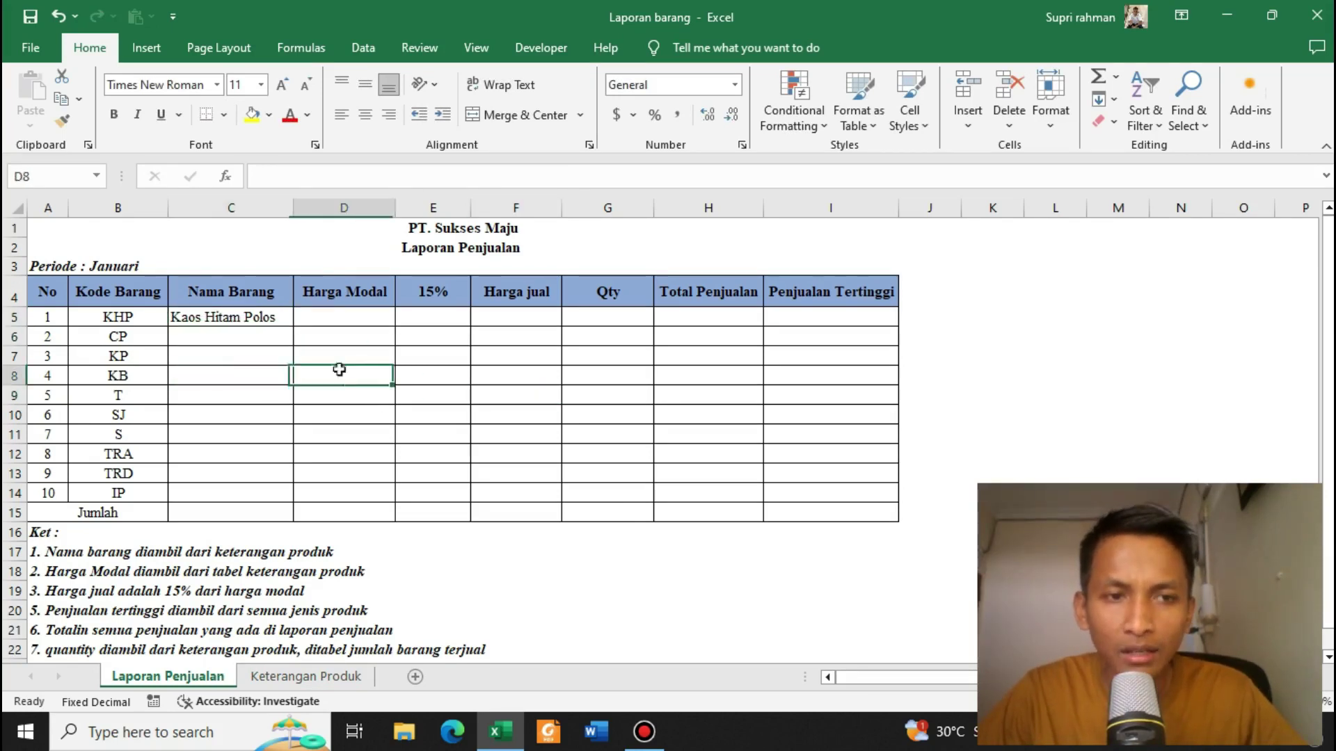
click(254, 337)
click(256, 301)
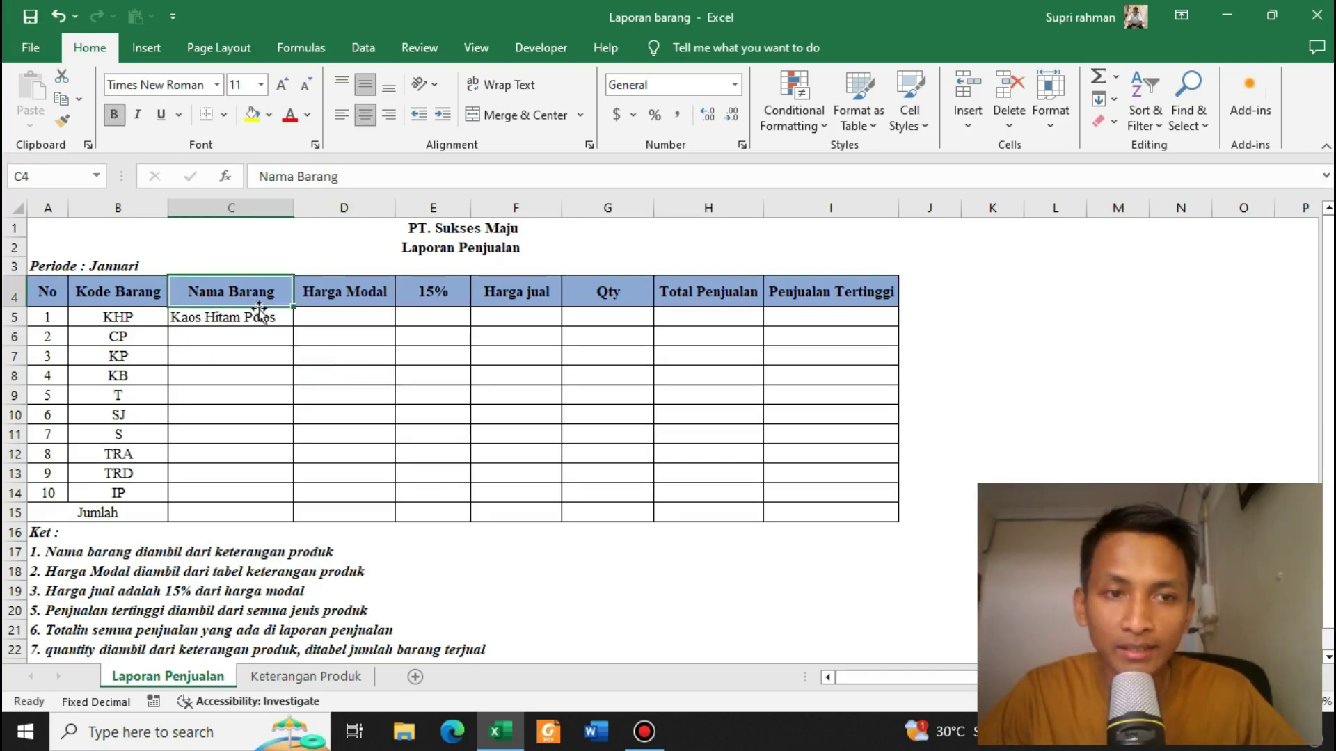
Step: Fill the Nama Barang lookup formula from C5 down through C15, and clear cell C15 in the Jumlah row
click(278, 315)
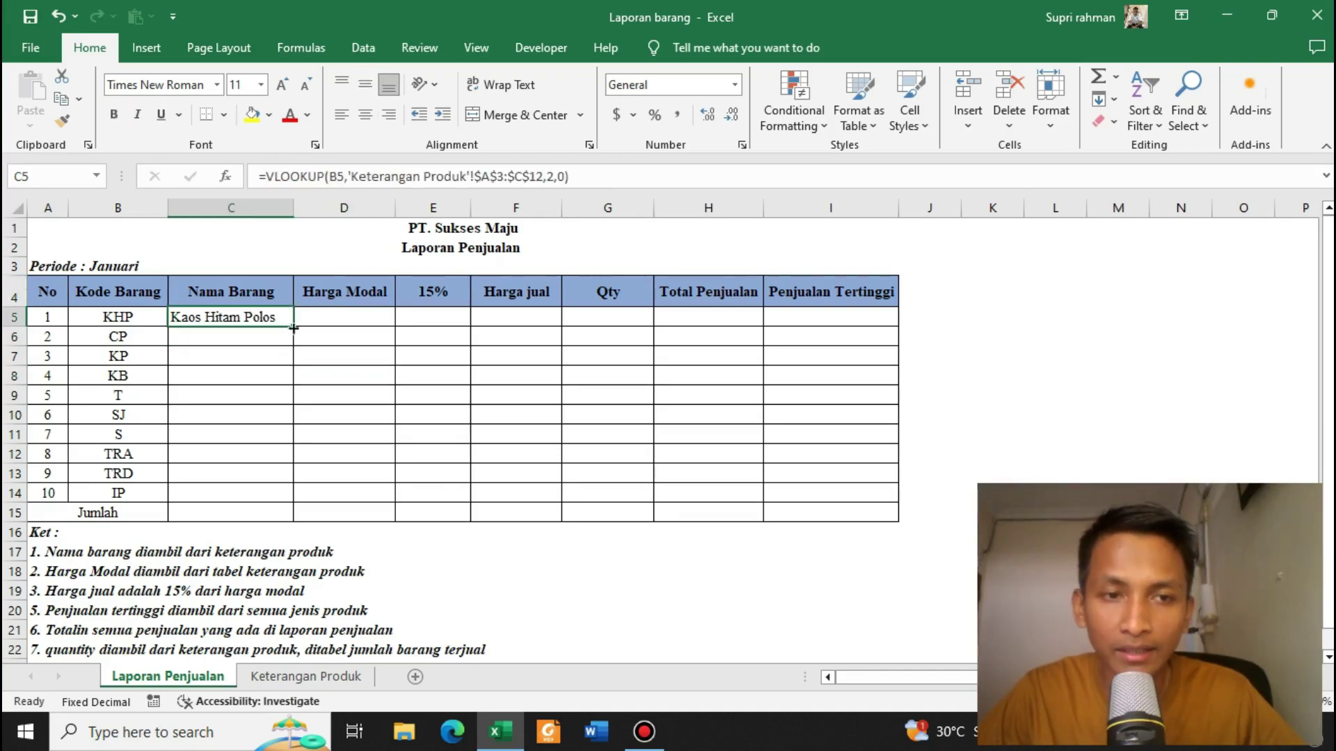
drag(293, 328, 292, 515)
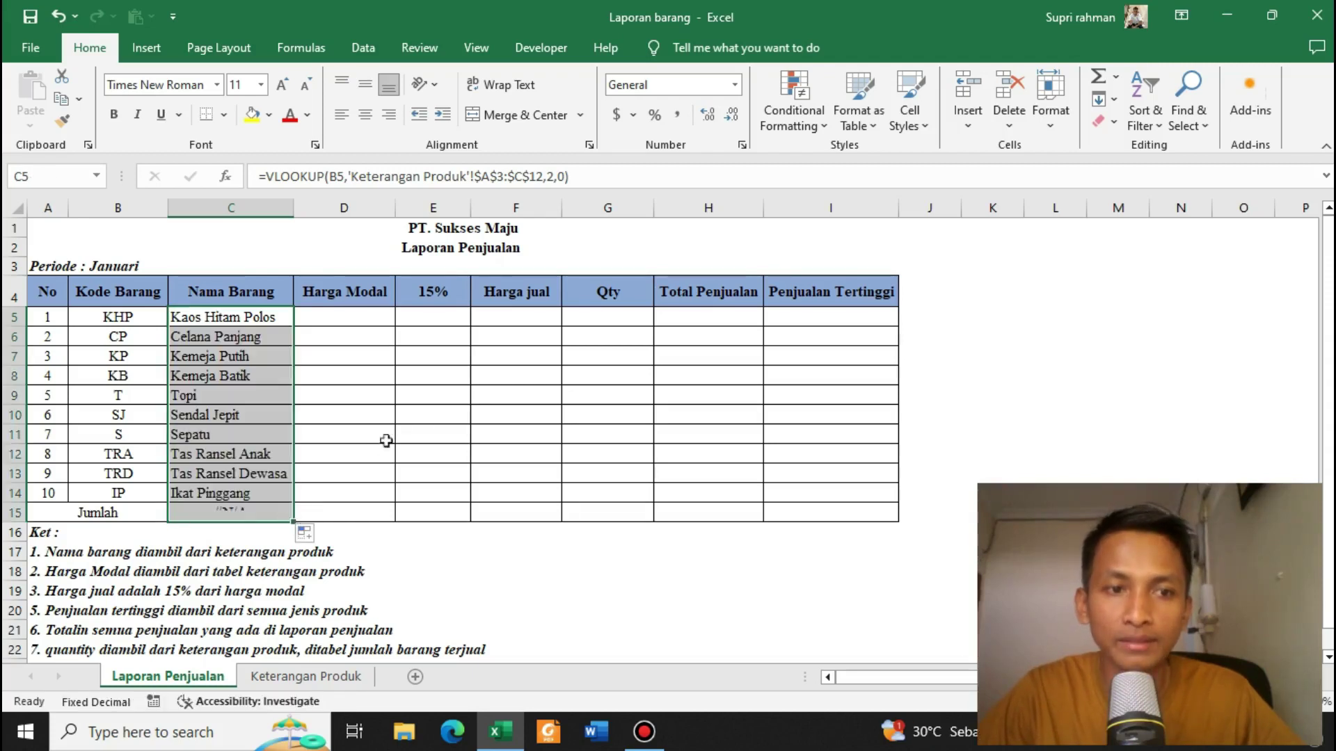
click(428, 415)
click(230, 512)
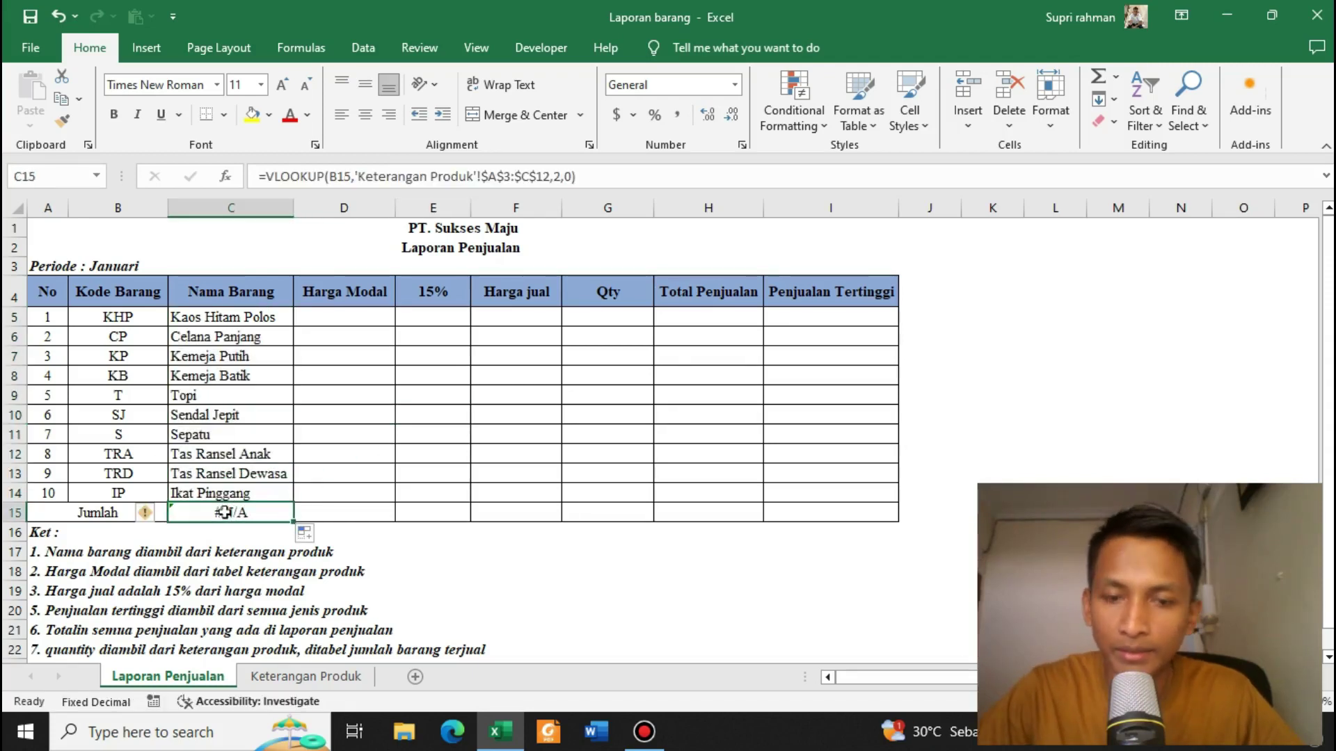
key(Delete)
click(400, 434)
Step: Compare the filled Nama Barang entries with the product names and codes on the Keterangan Produk sheet
drag(222, 315, 248, 495)
click(331, 453)
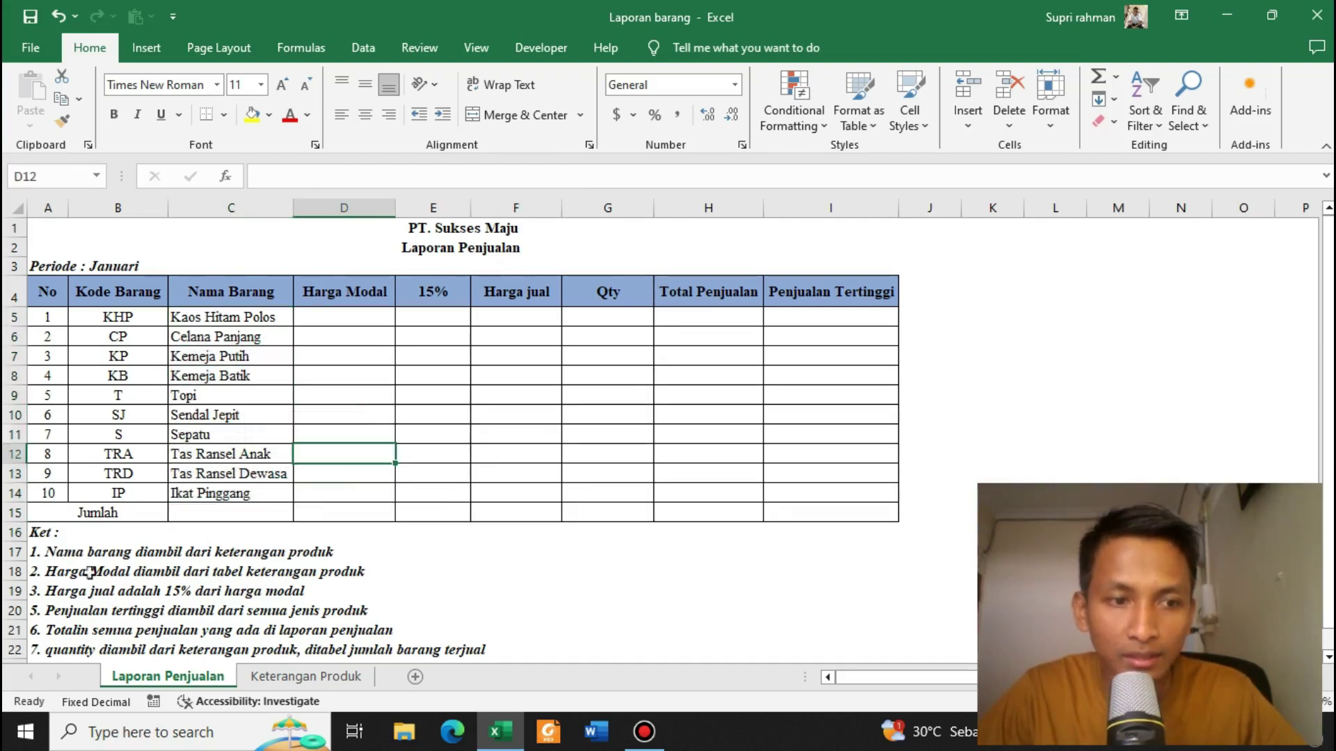
click(227, 417)
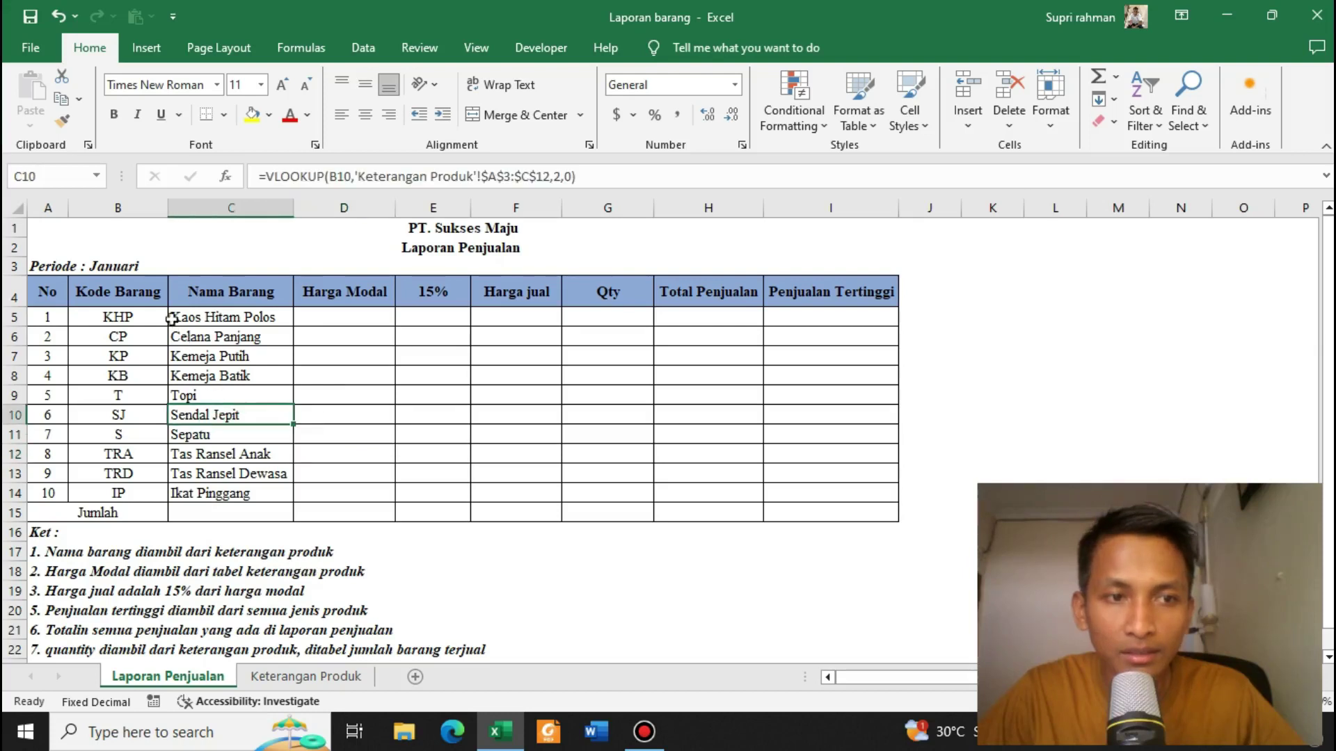
click(305, 676)
drag(180, 333, 202, 447)
click(200, 433)
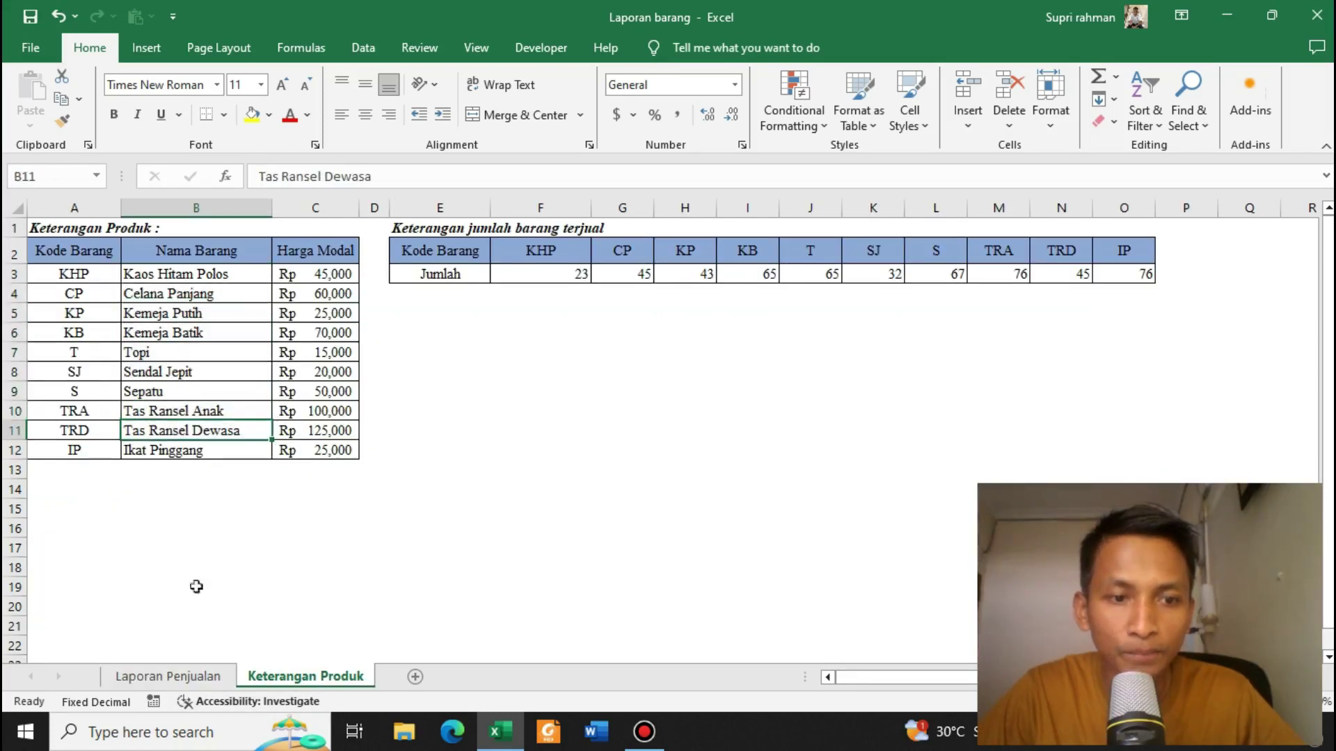
click(168, 677)
click(137, 322)
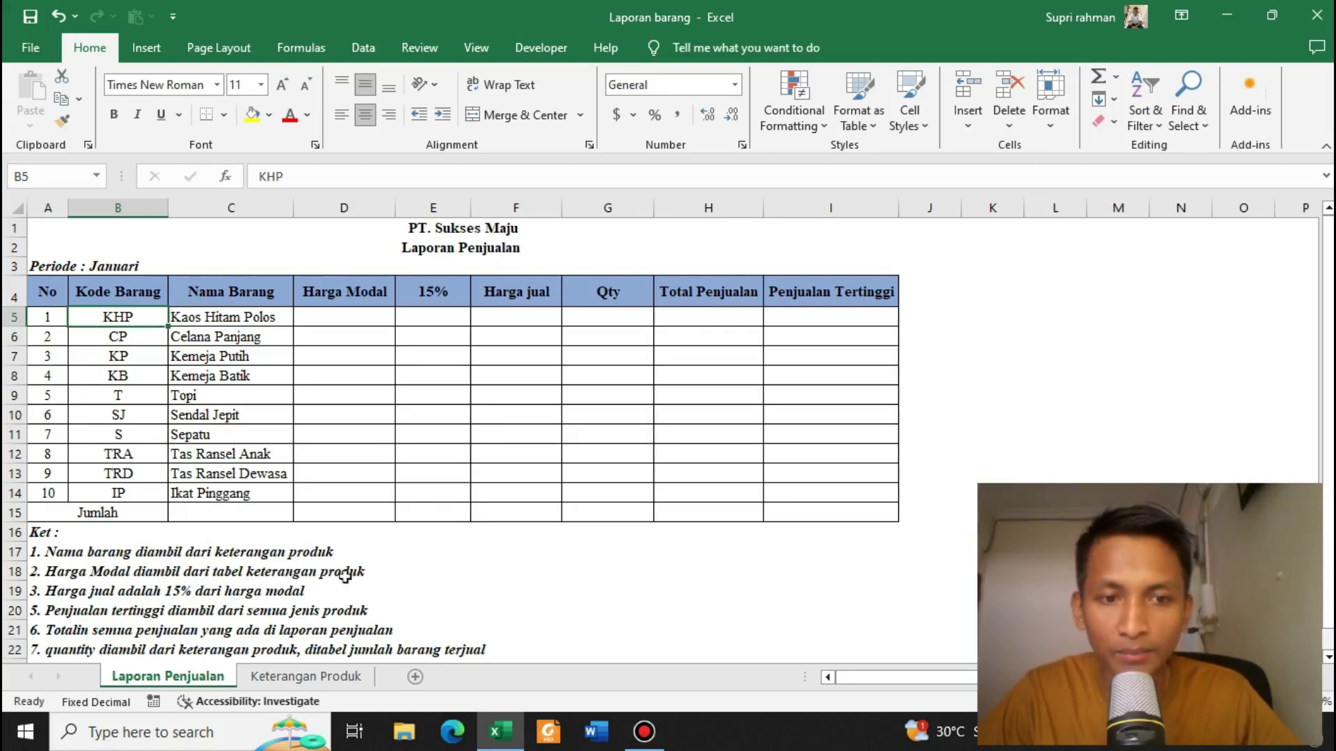
Step: Examine the Harga Modal column and its product table on the Keterangan Produk sheet
click(358, 395)
click(360, 335)
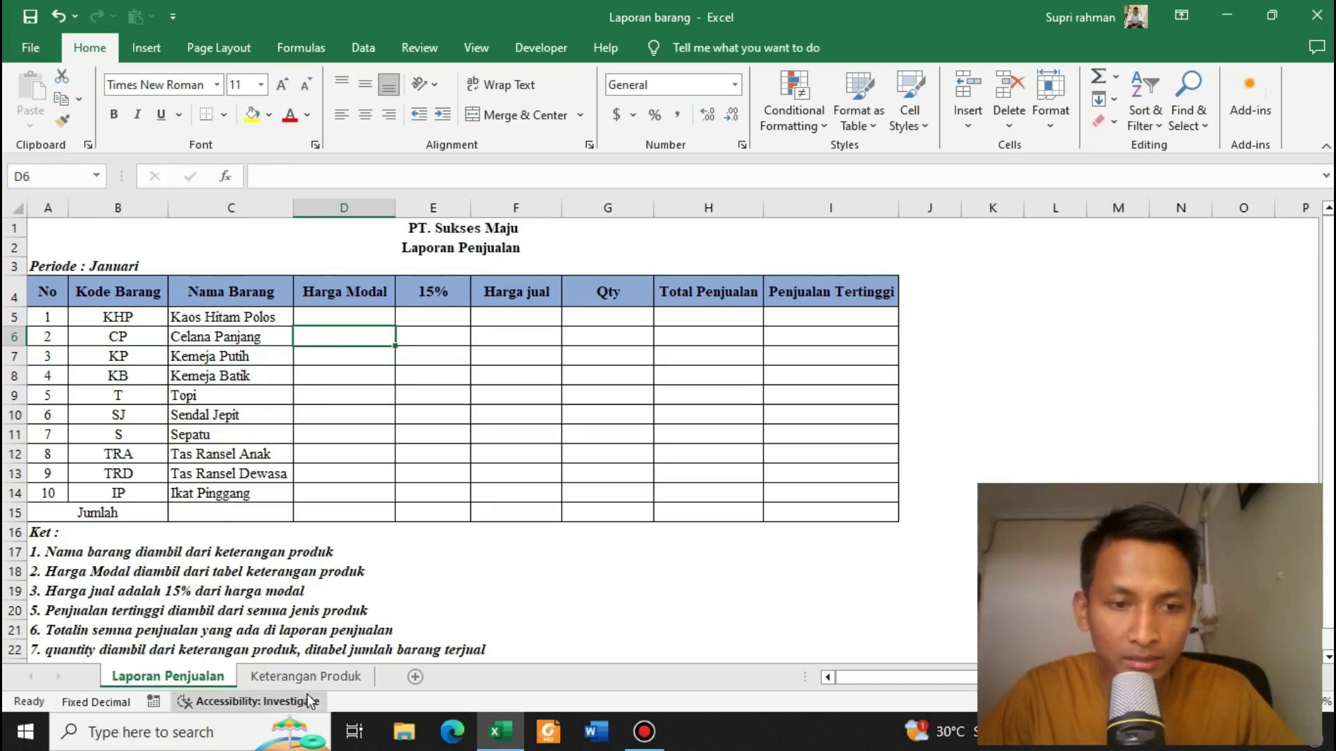
click(340, 676)
click(497, 389)
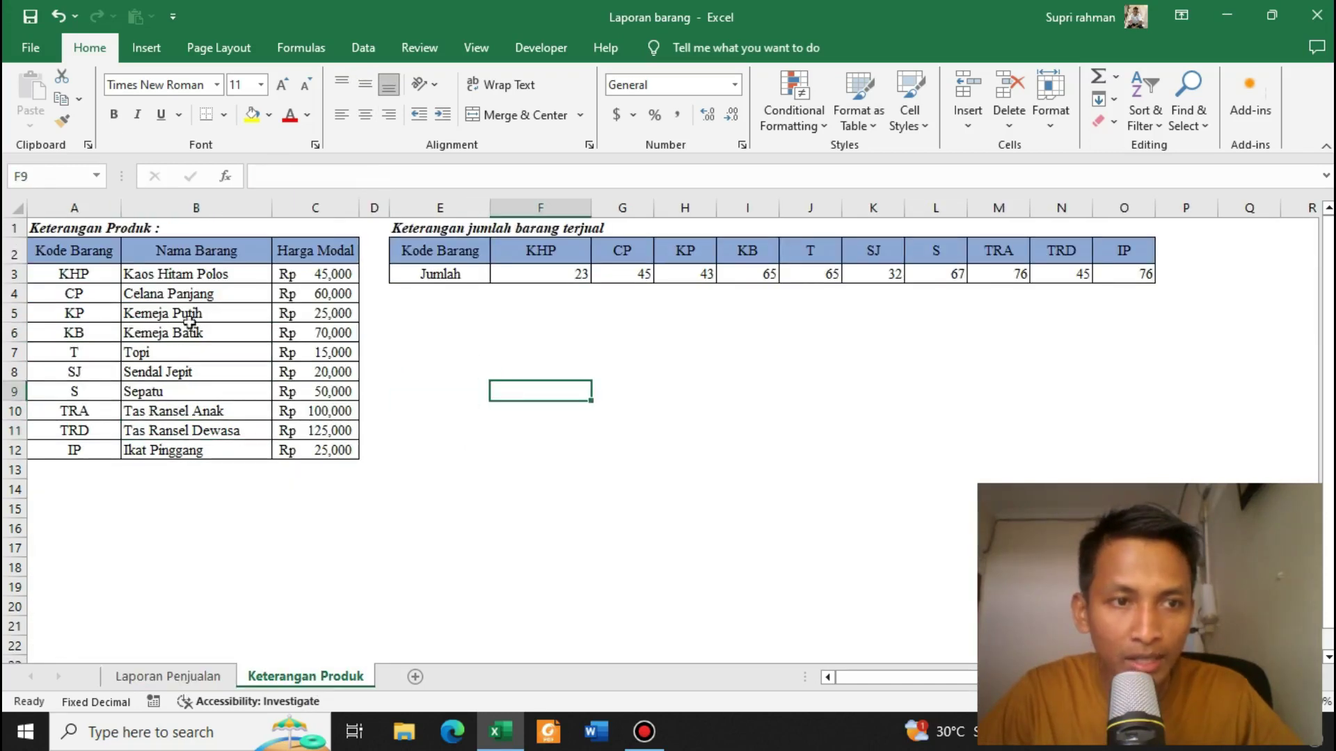
click(306, 250)
drag(64, 259, 341, 456)
click(331, 431)
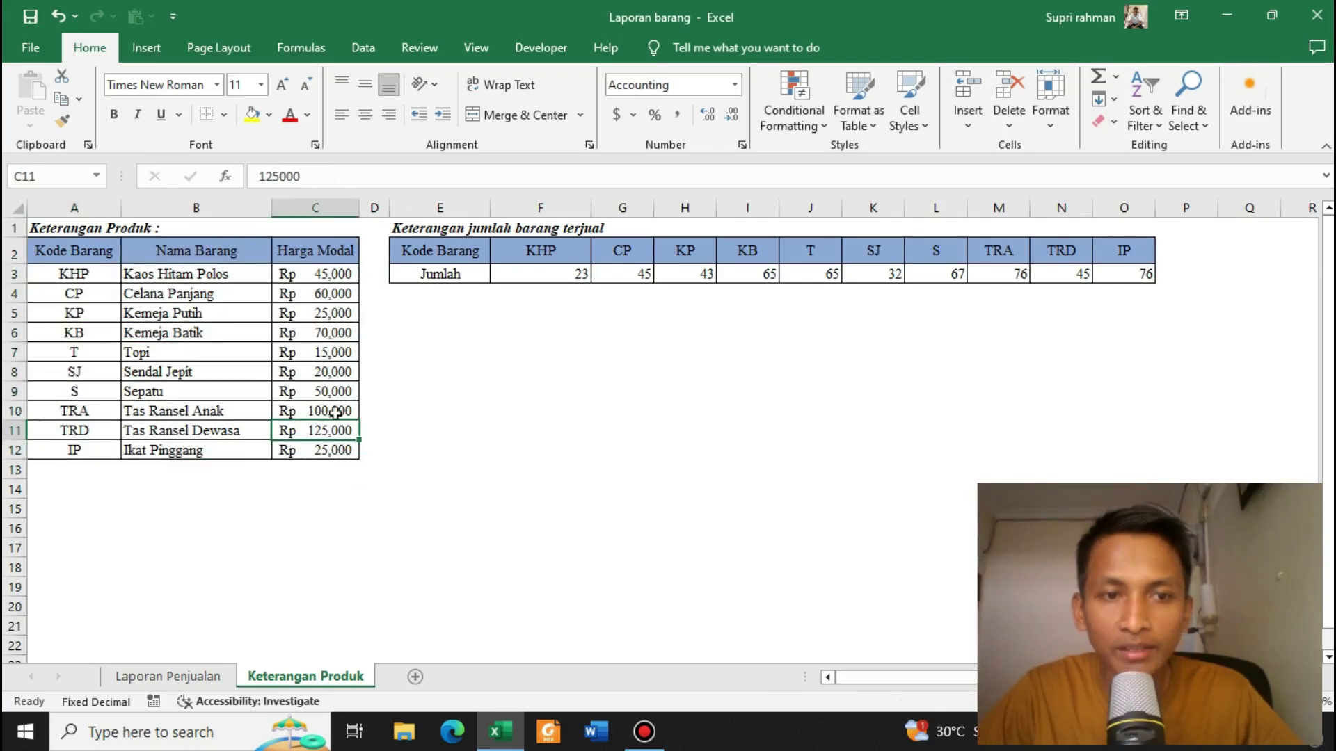
Step: In Laporan Penjualan cell D5, enter a VLOOKUP of B5 in the absolute range 'Keterangan Produk'!$A$3:$C$12, with column index 3 and range lookup 0
click(187, 676)
click(358, 313)
text(vlo)
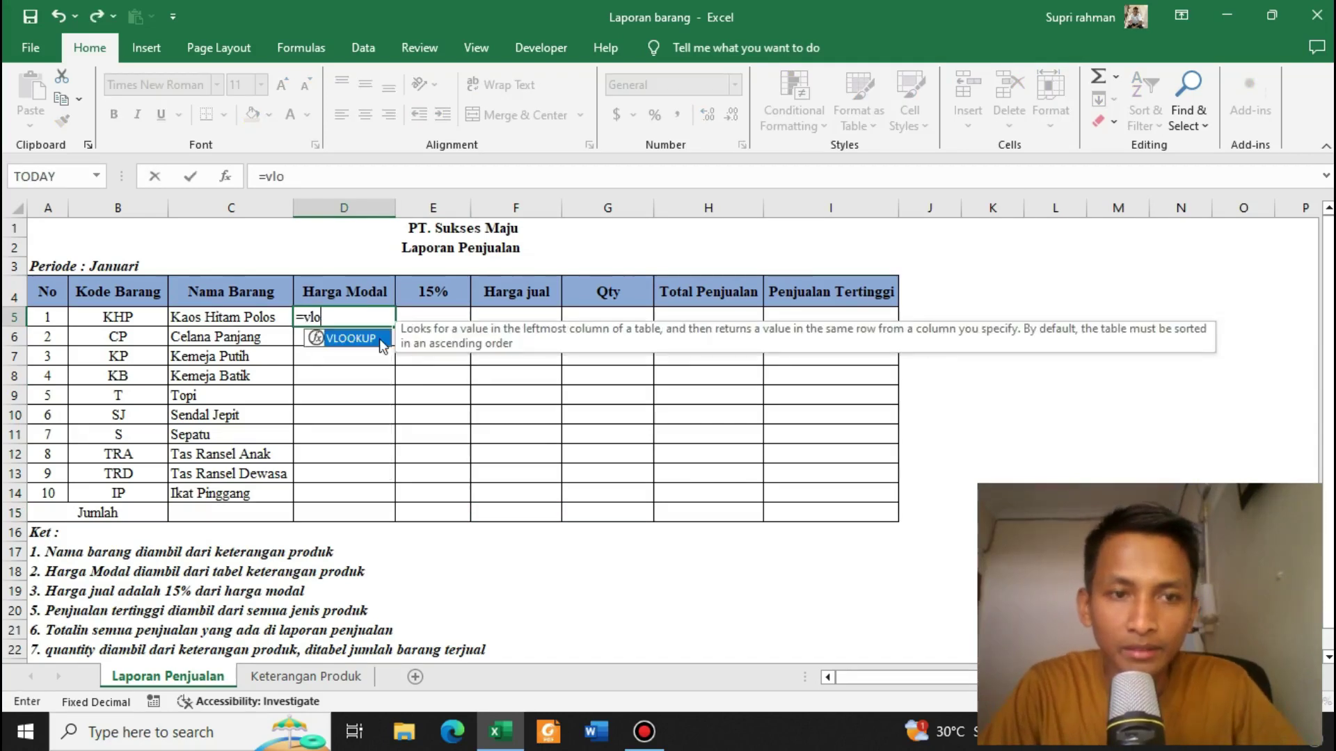
key(Tab)
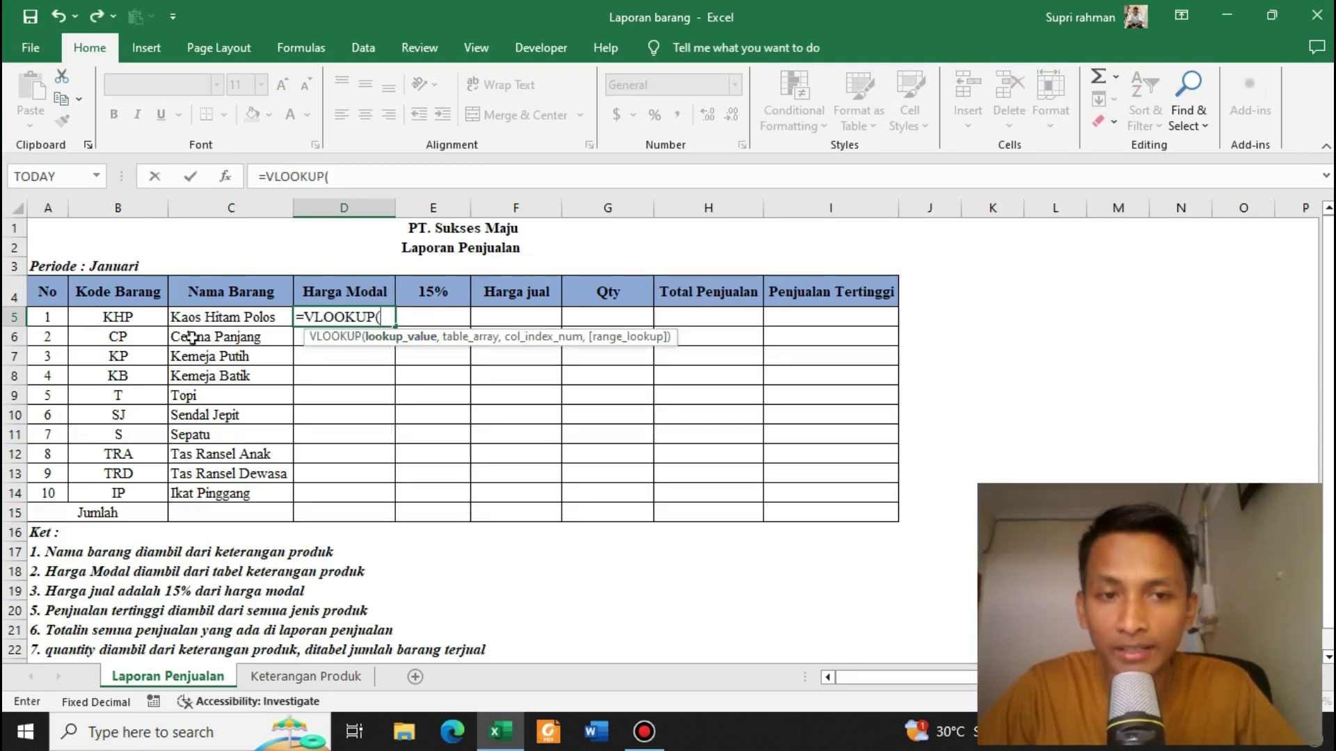
click(118, 319)
text(,)
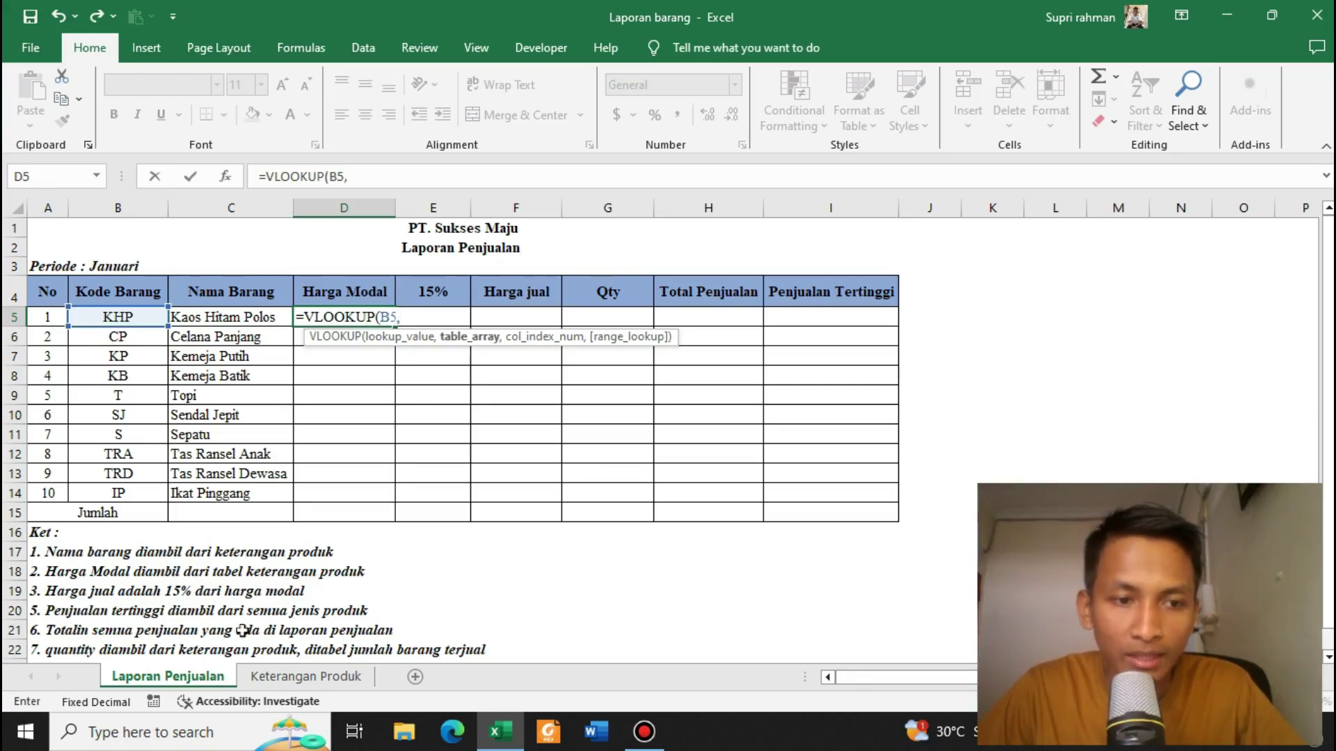
click(306, 676)
drag(74, 275, 333, 451)
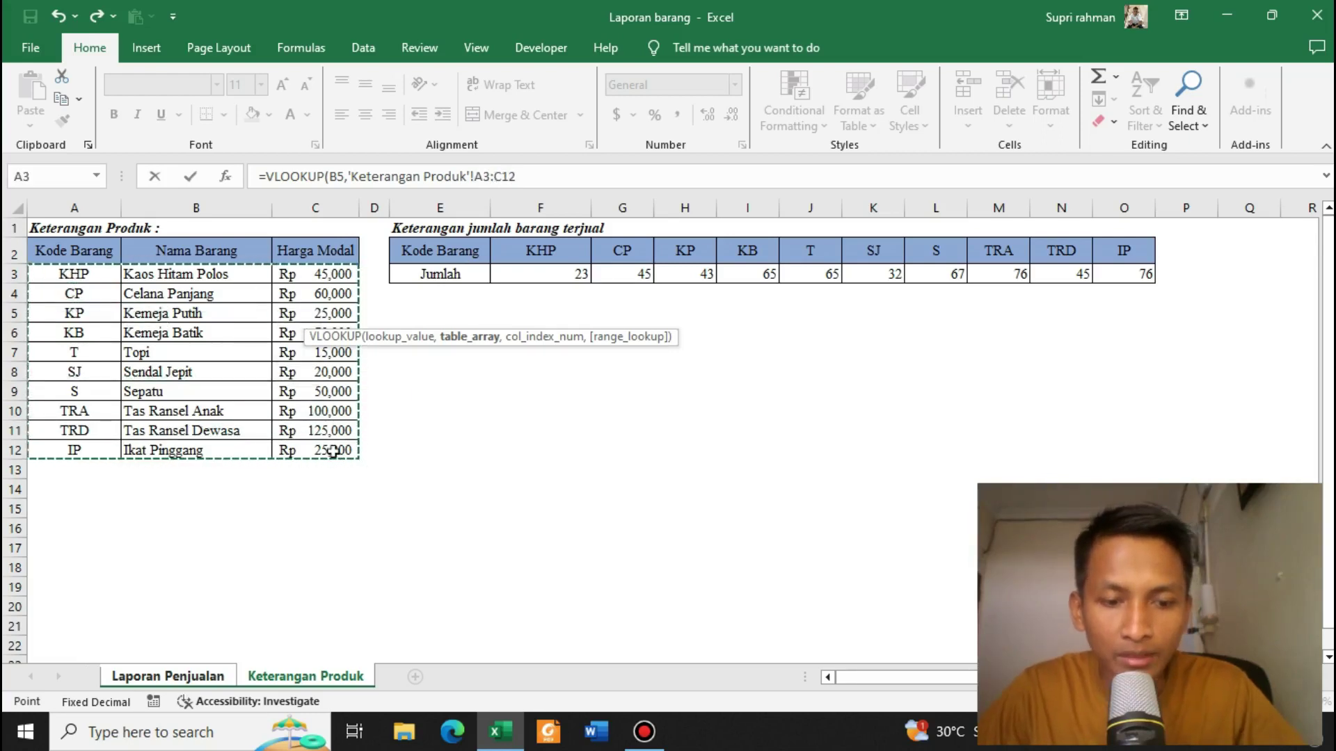
key(F4)
text(,)
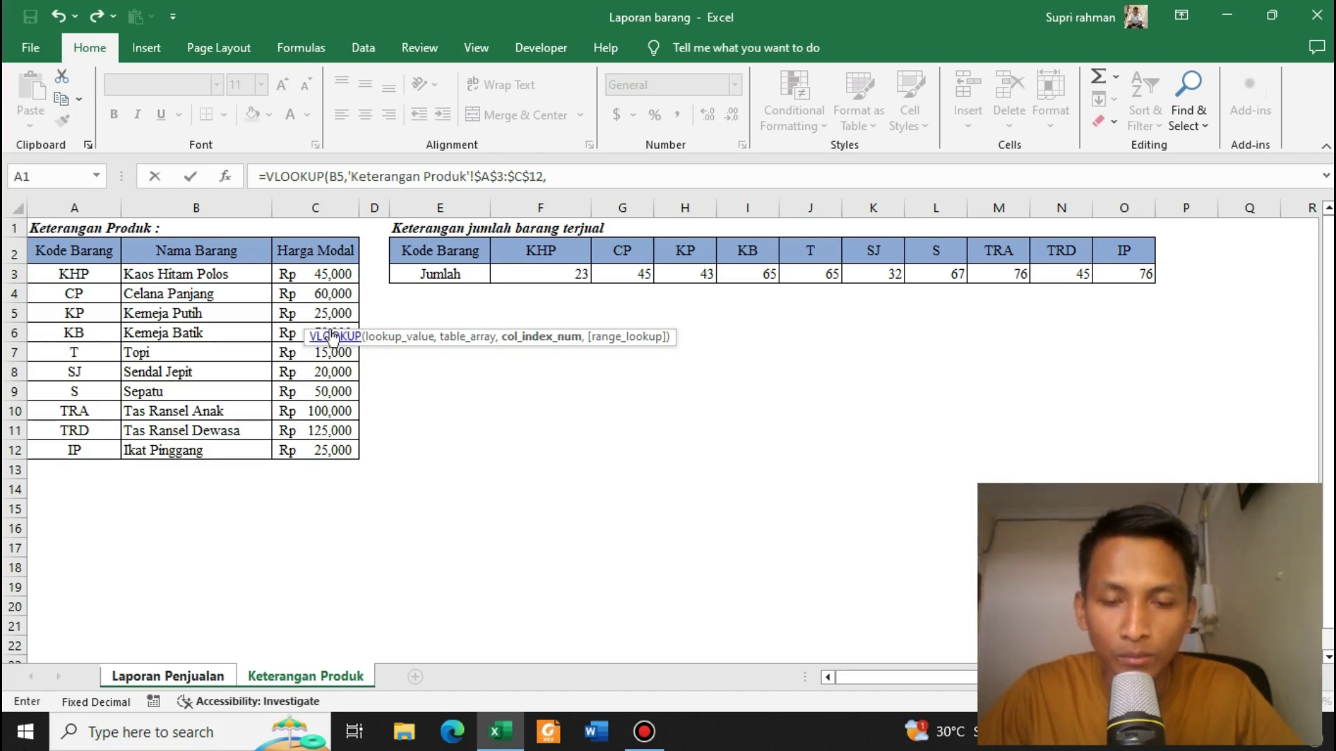
text(3)
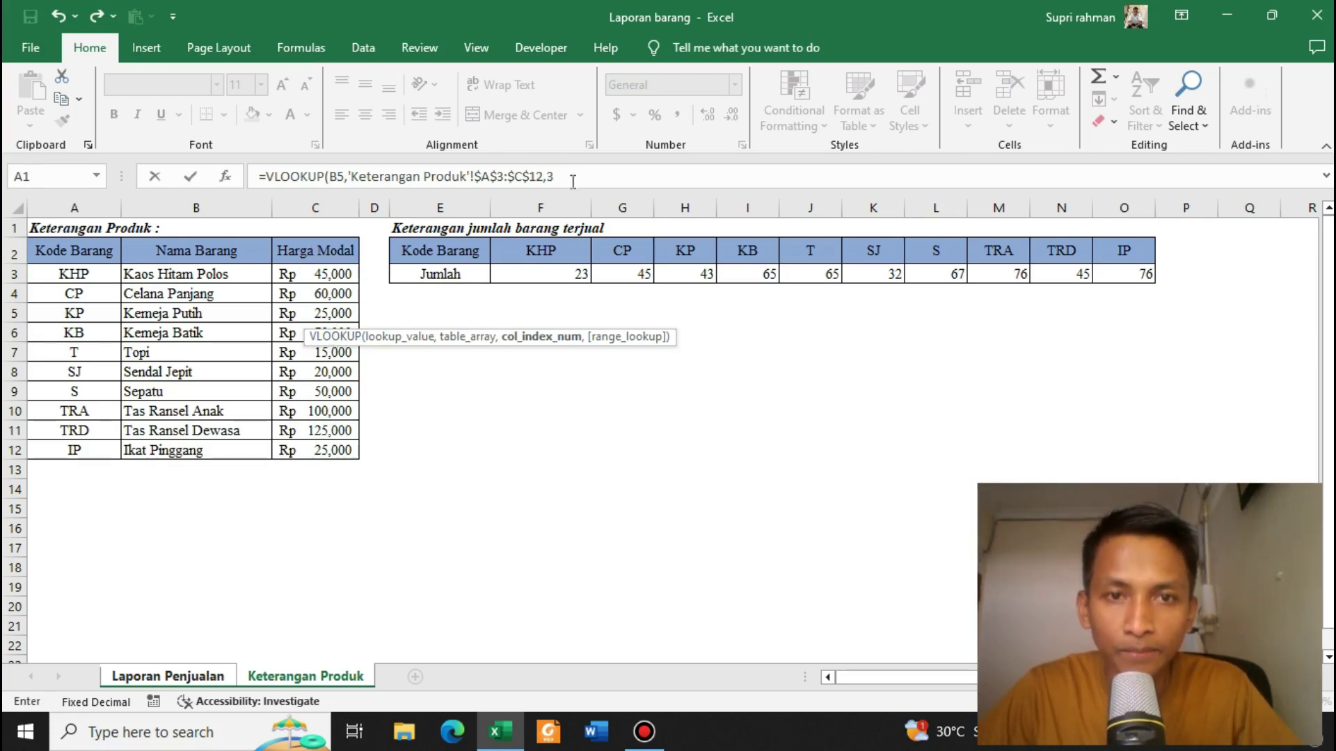
text(,)
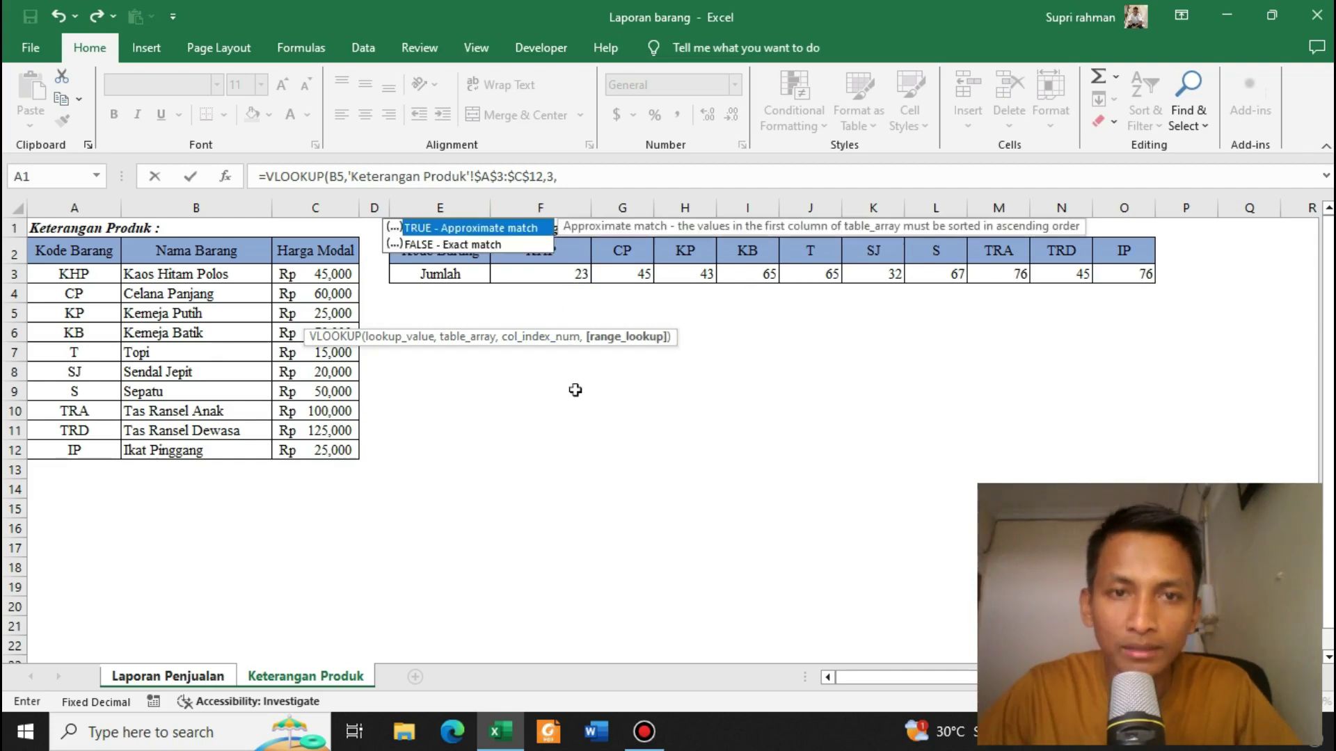
text(0))
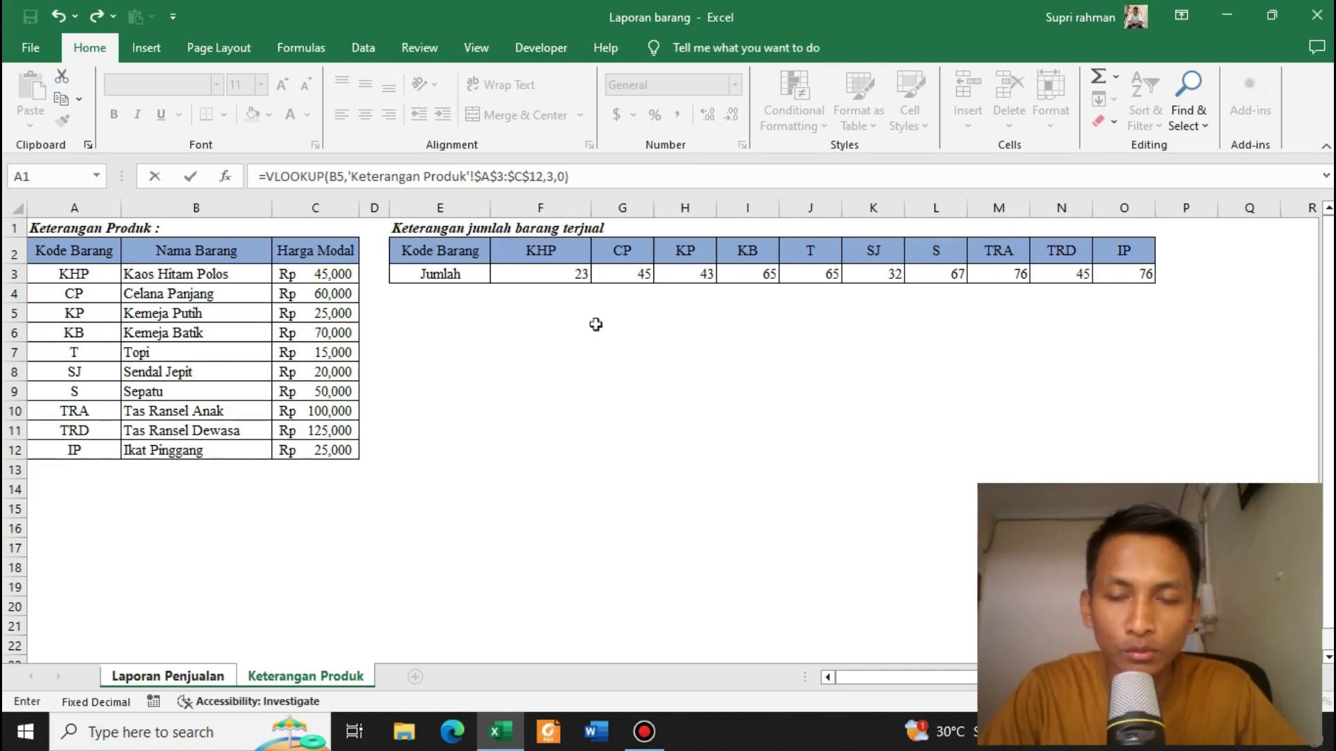
key(Return)
Step: Fill the Harga Modal lookup formula from D5 down through D14
click(379, 376)
click(352, 319)
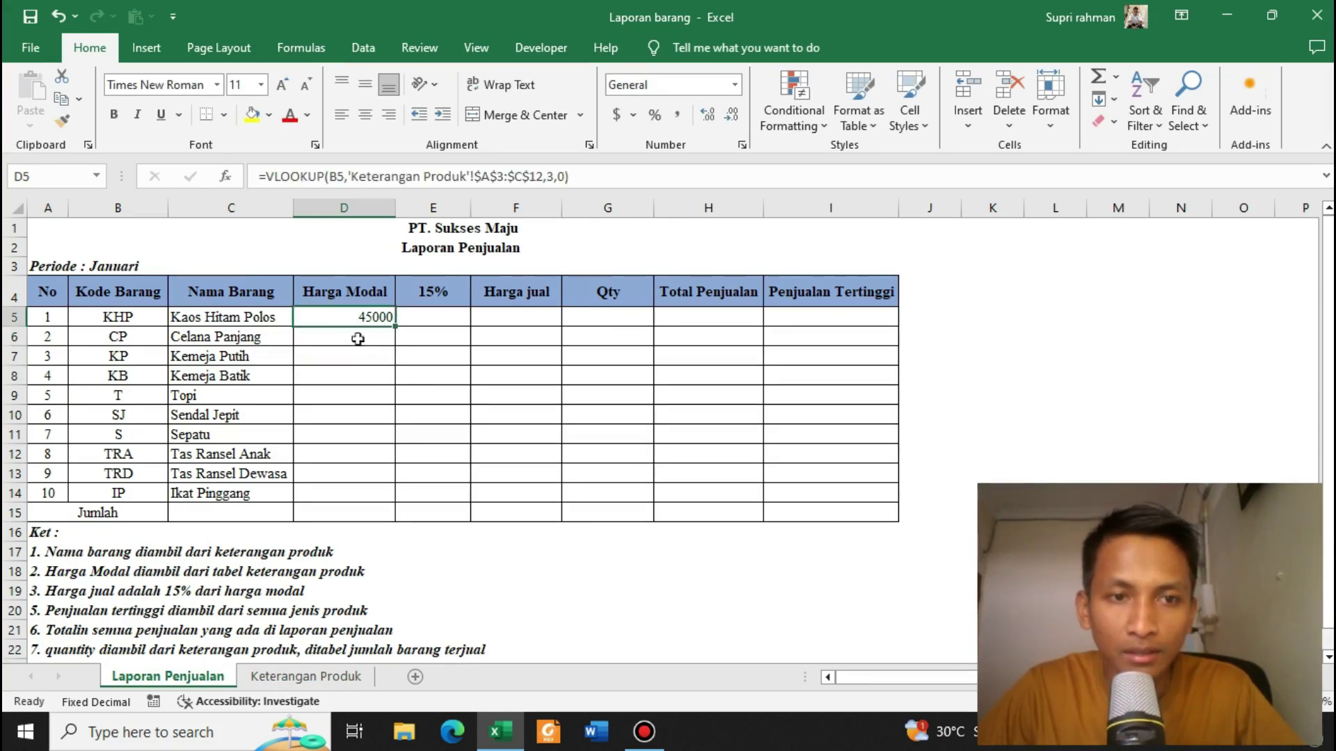
drag(398, 332, 402, 503)
click(512, 415)
click(466, 372)
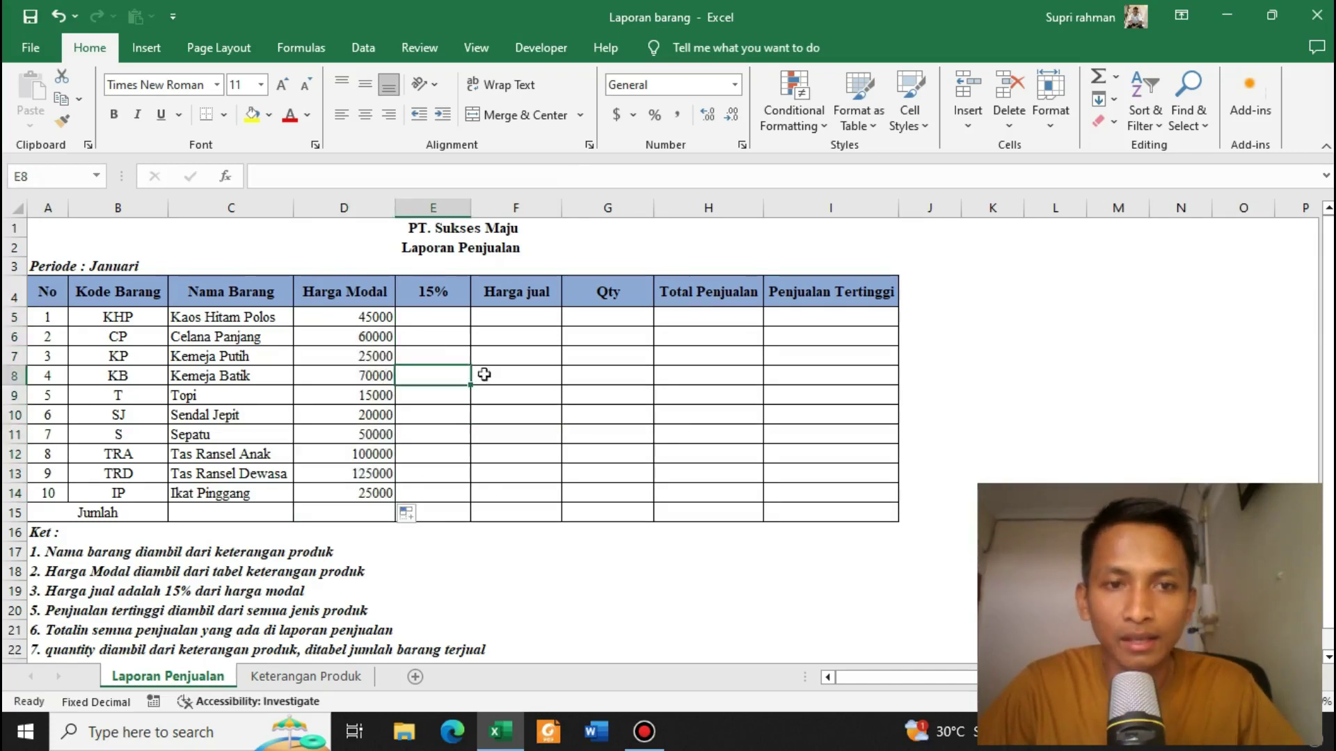
Step: Review the Harga Modal column and the notes under Ket. about the cost price and selling price
click(370, 430)
click(359, 353)
click(361, 316)
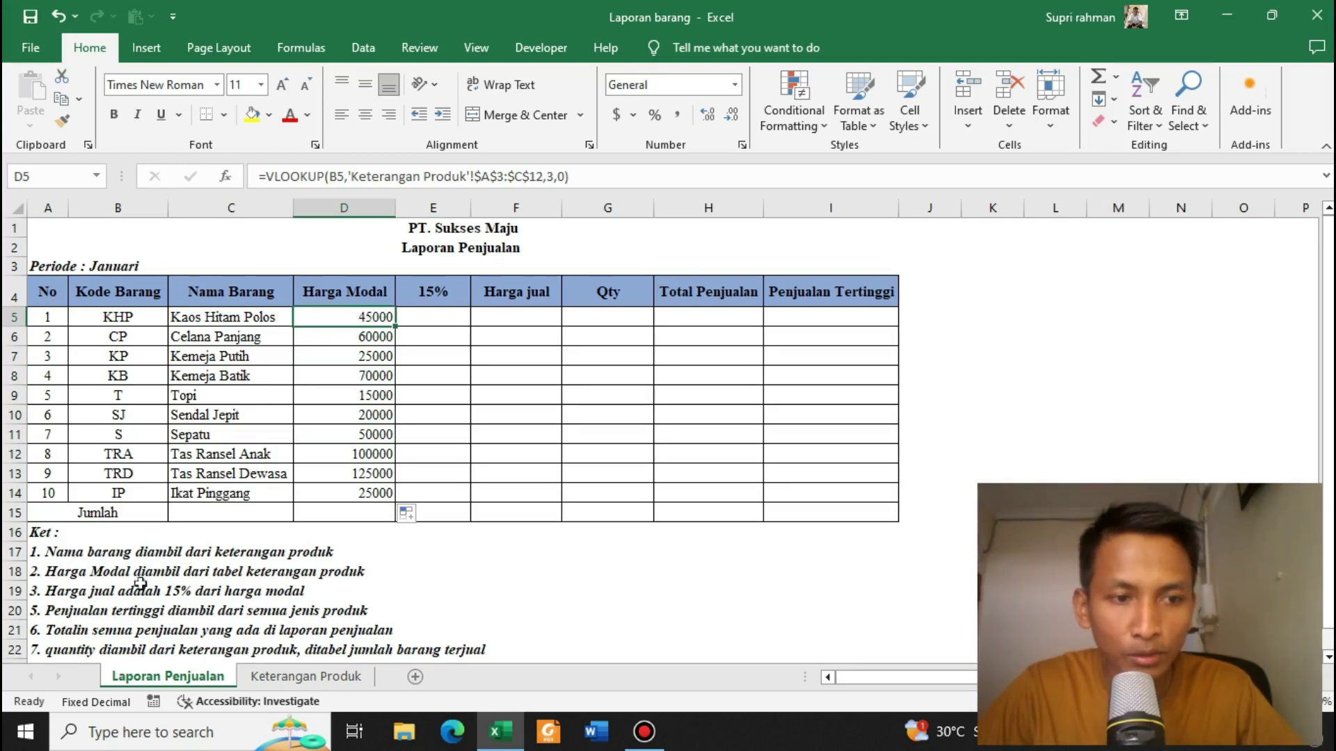
click(344, 549)
click(344, 590)
click(432, 453)
drag(361, 317, 361, 494)
click(374, 350)
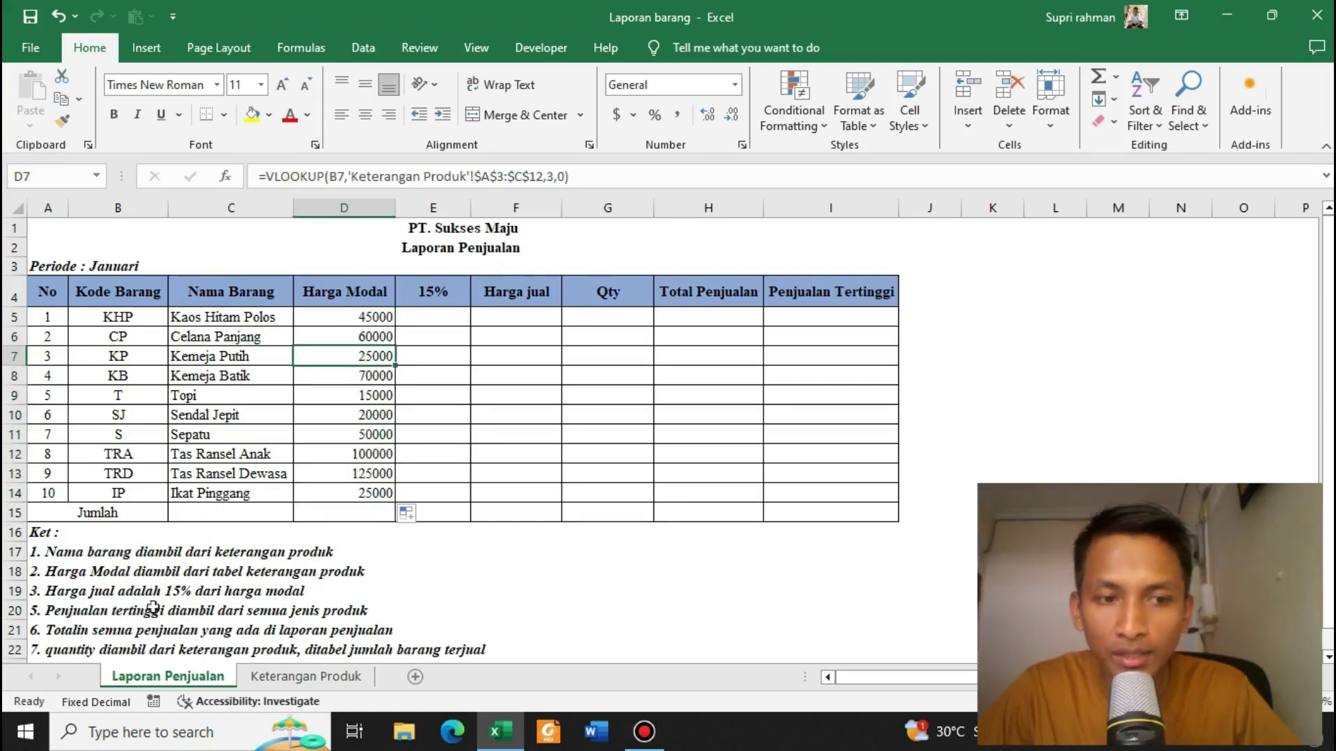
click(485, 411)
Step: In cell E5 of the 15% column, enter the formula =15%*D5
click(432, 317)
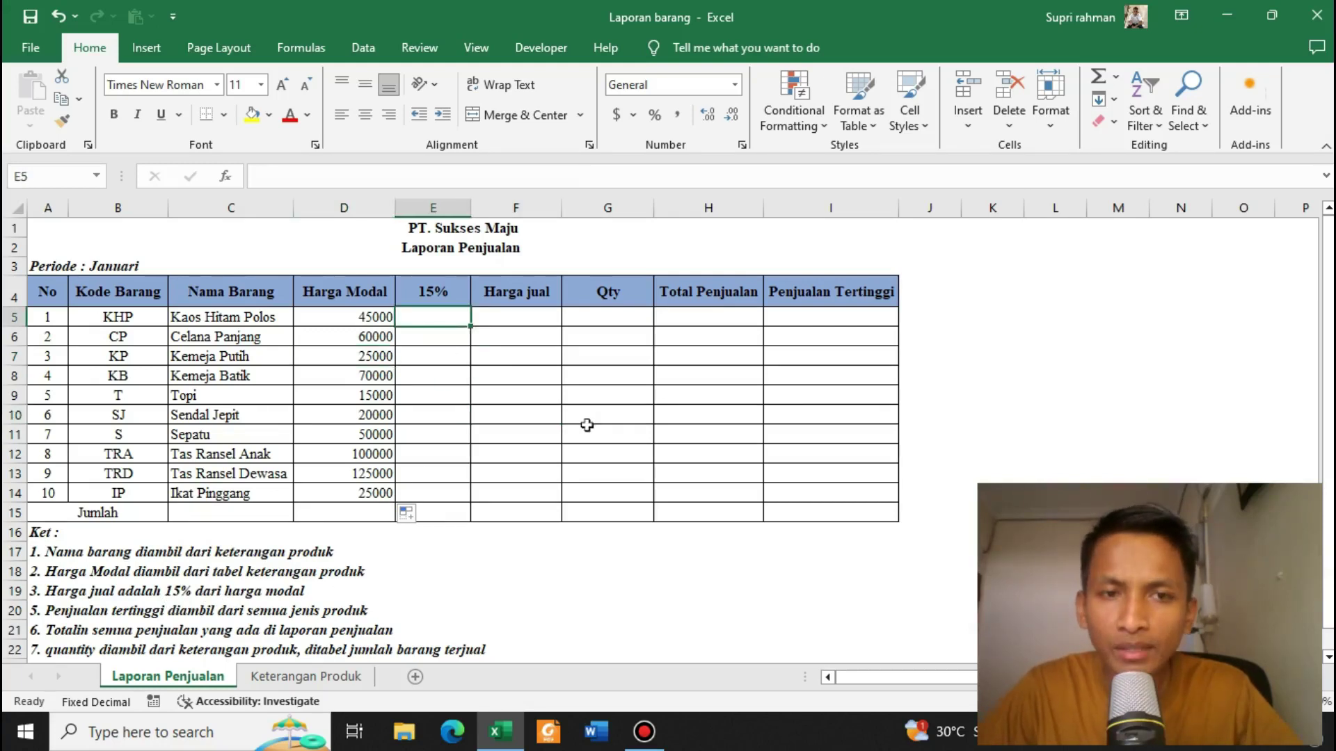
text(=)
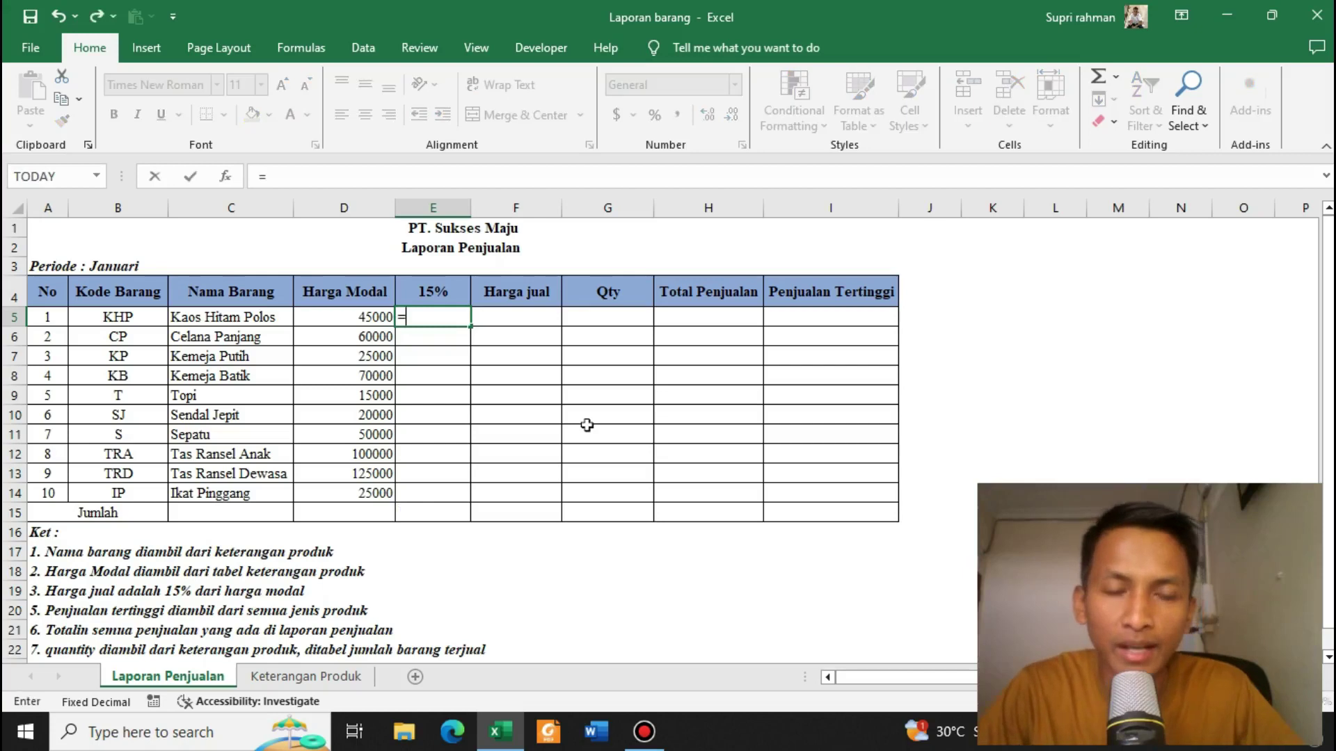
text(15)
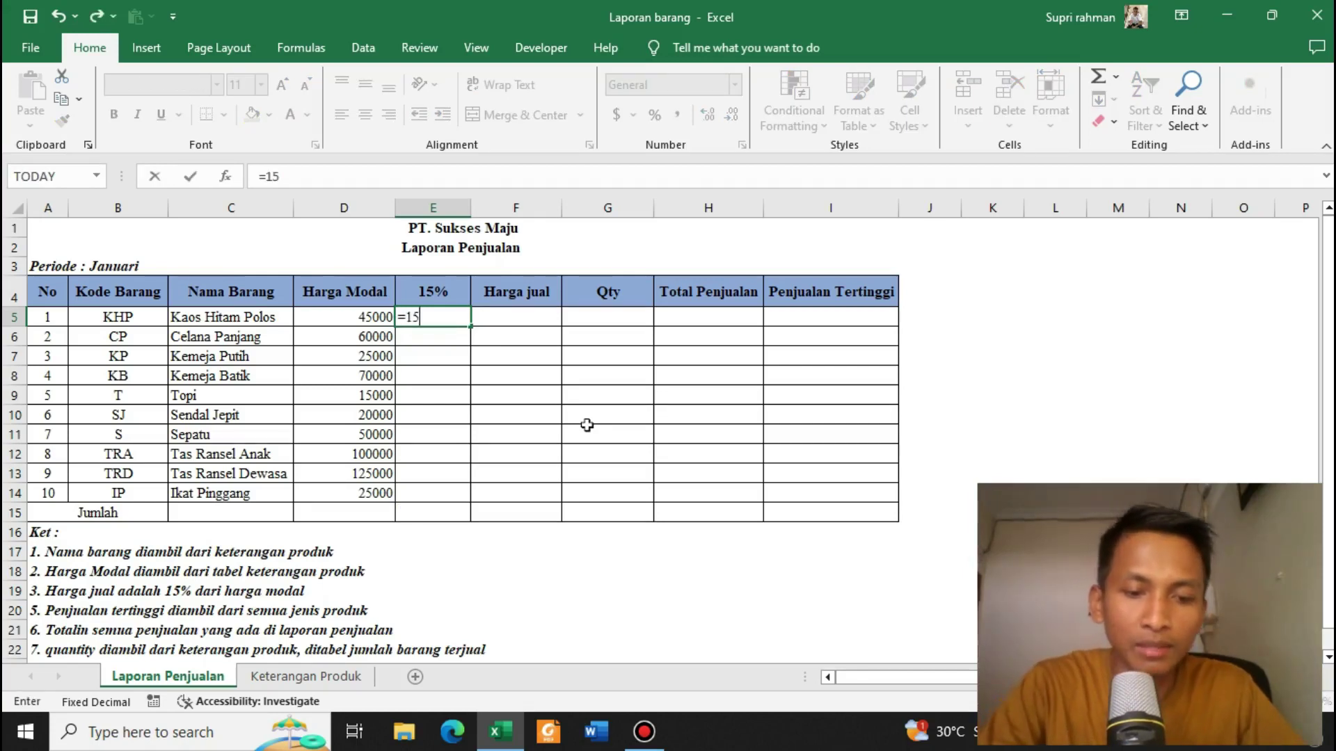
text(%*)
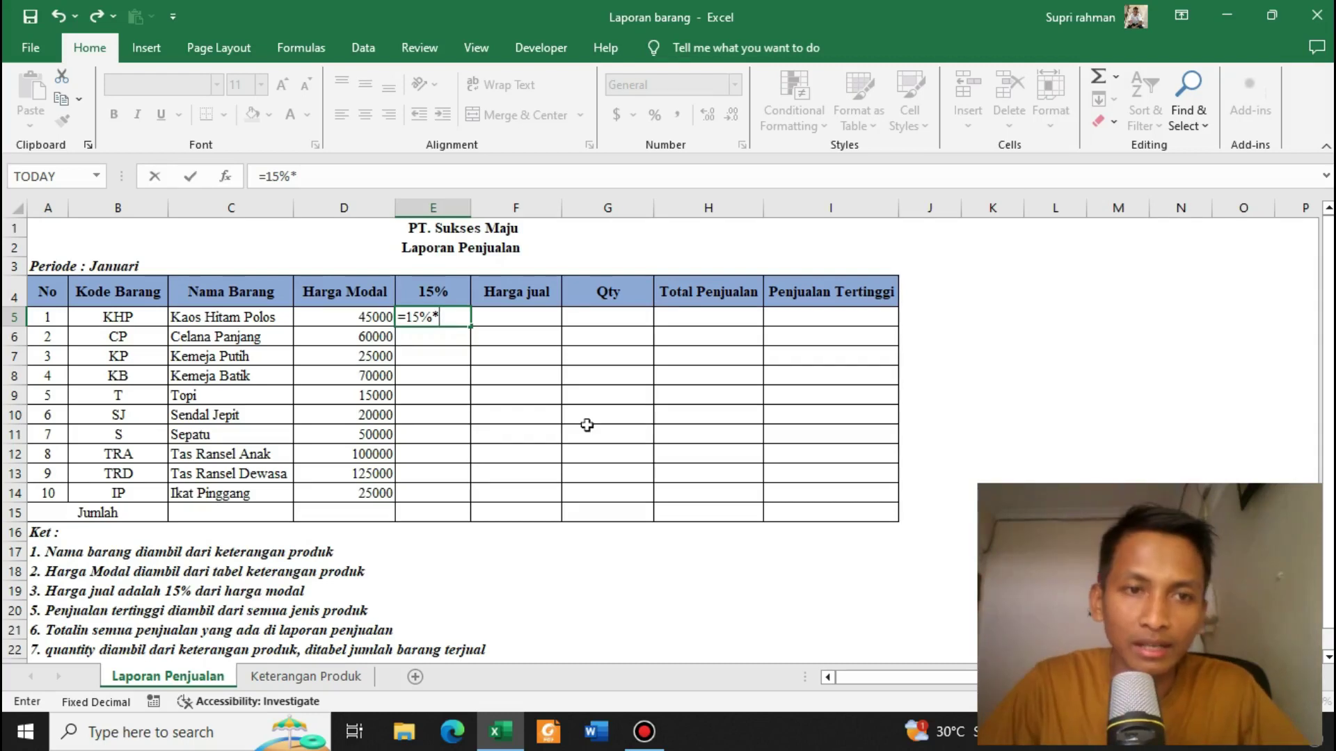
click(374, 318)
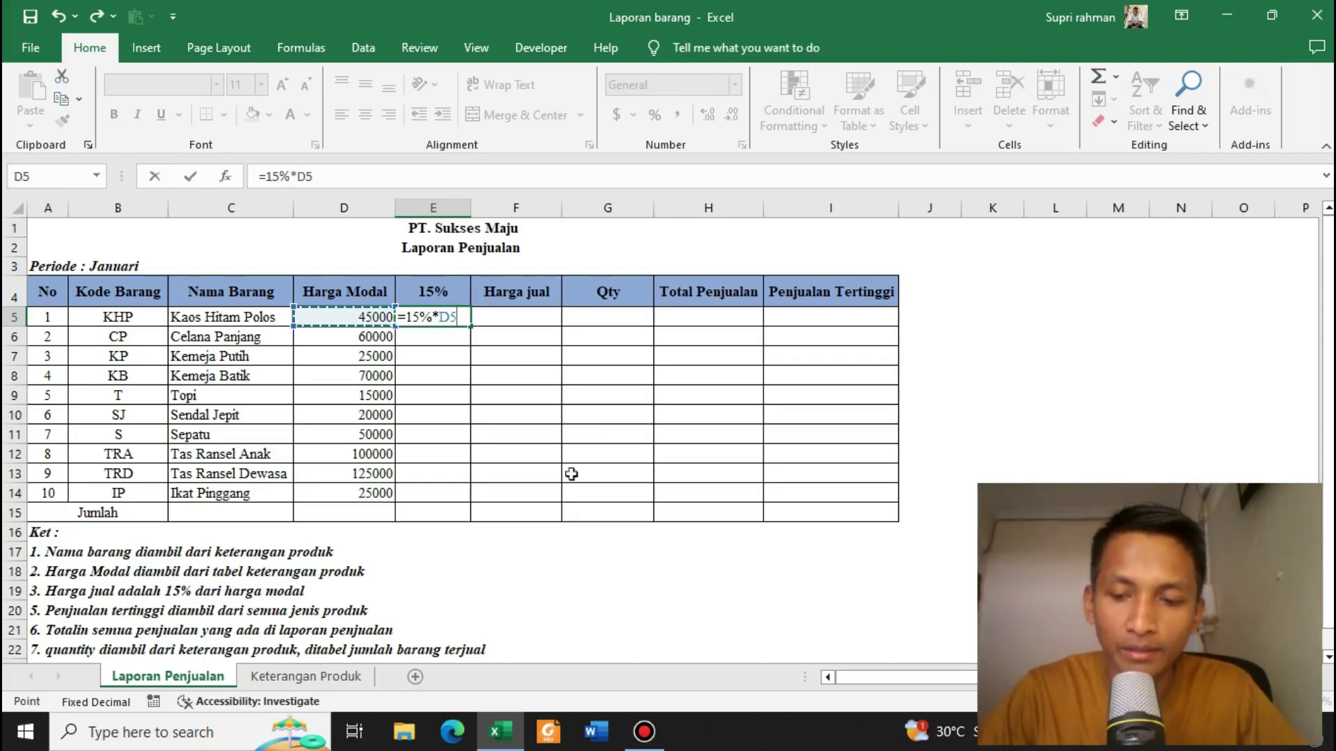
key(Return)
Step: Fill the 15% formula from E5 down through E14
click(437, 319)
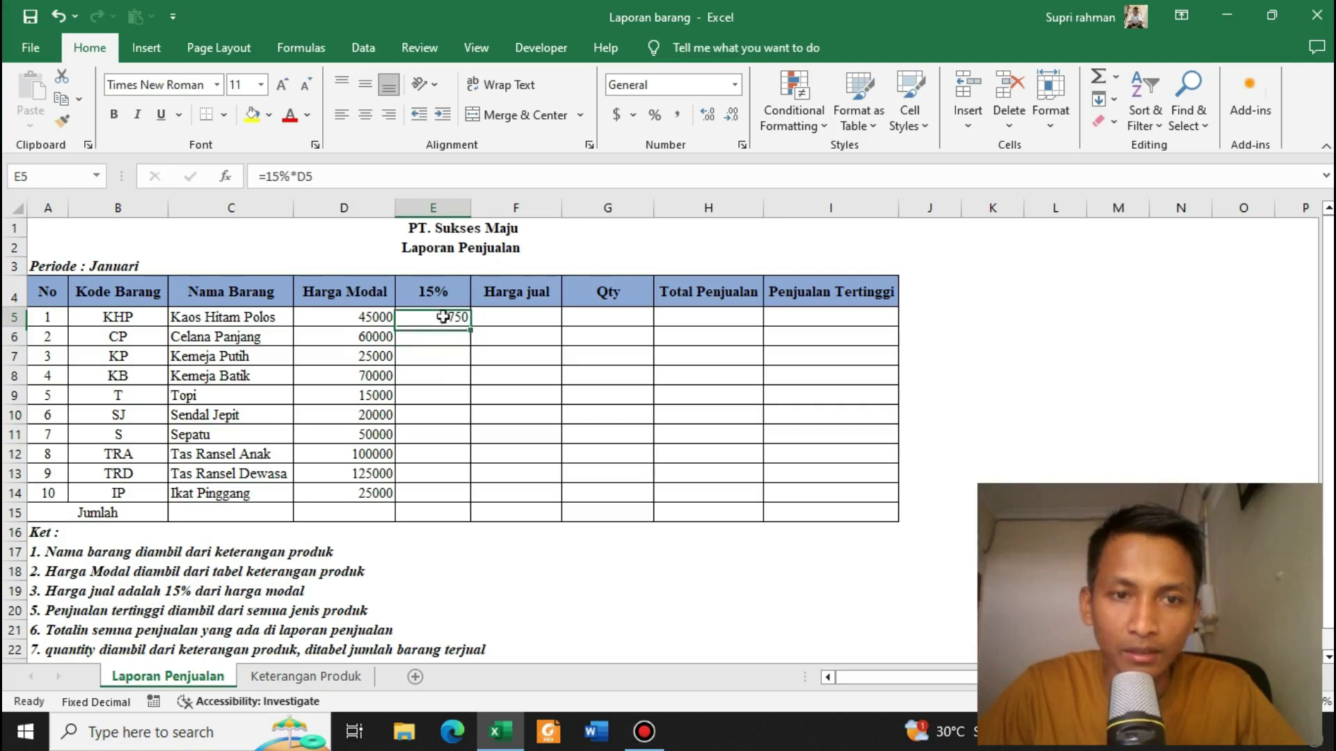
drag(470, 325, 532, 470)
click(516, 376)
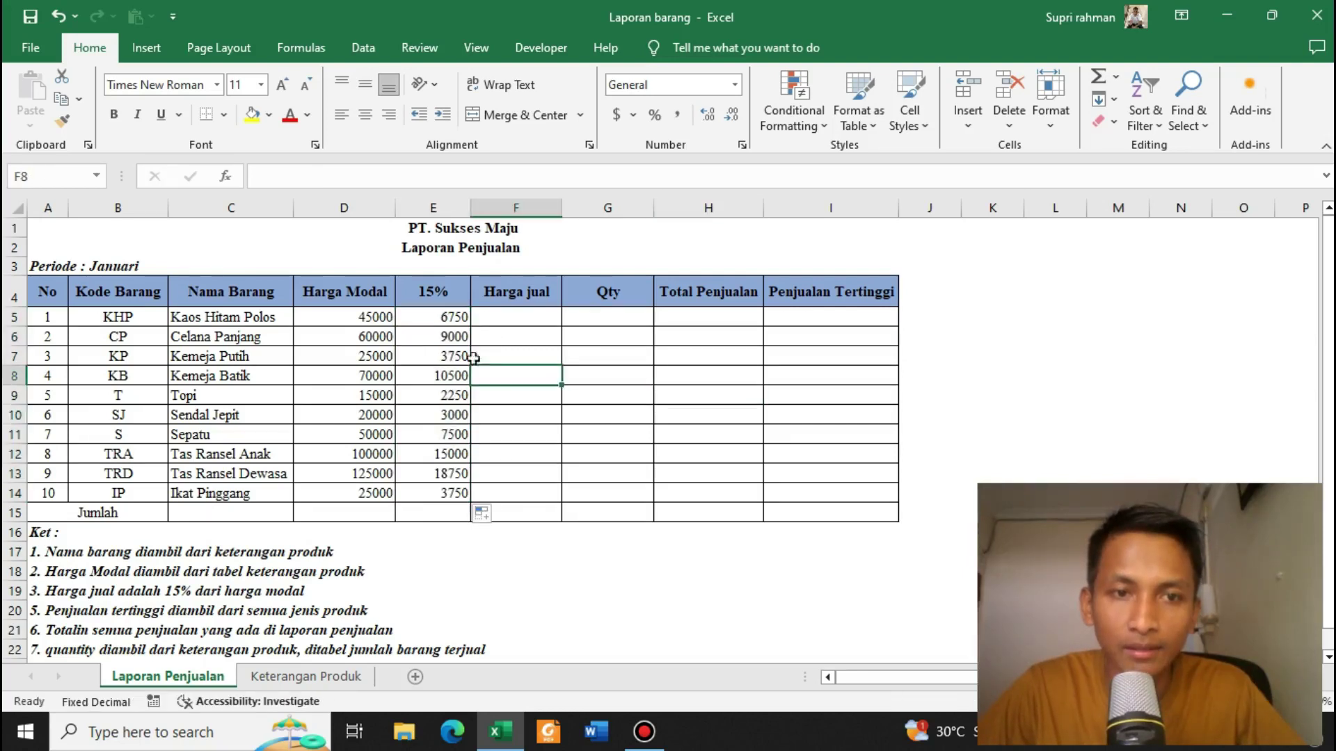
Step: Compare the Harga Modal and 15% values in row 5, and check the other 15% cells and the notes under Ket
click(363, 321)
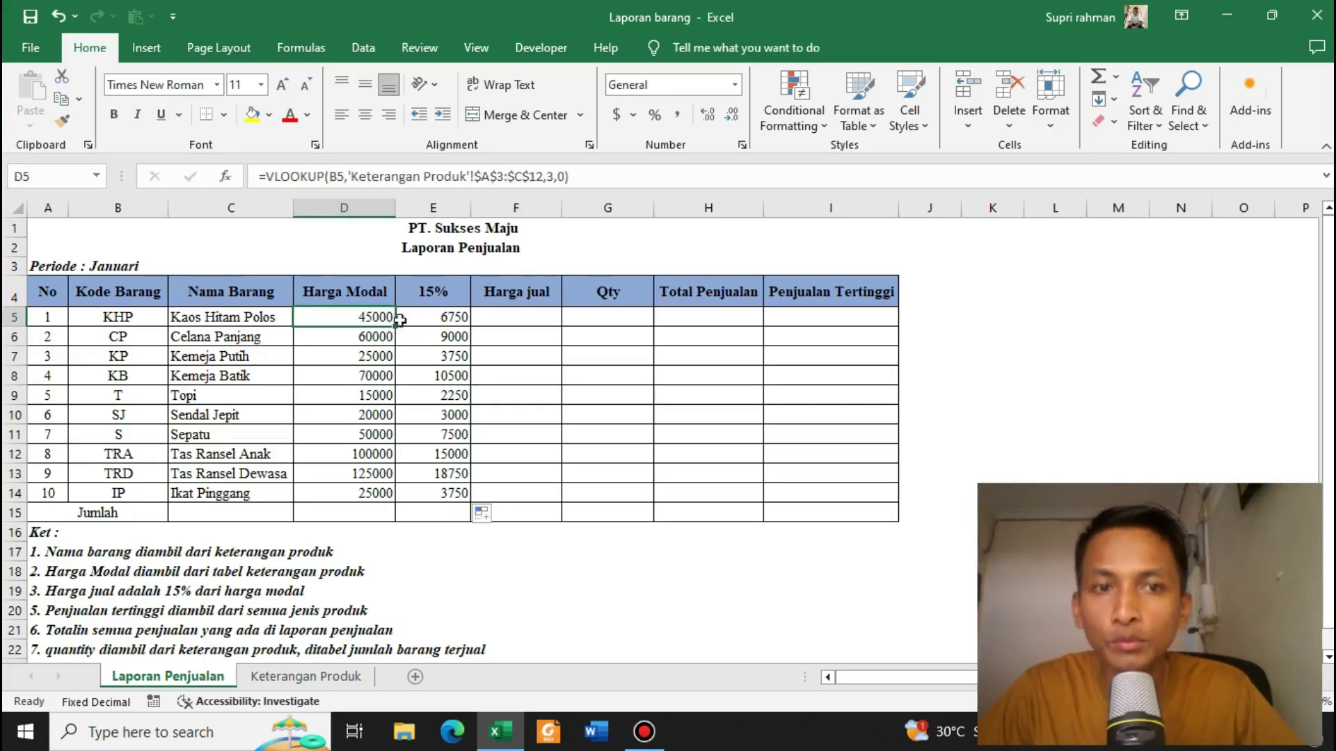
click(421, 321)
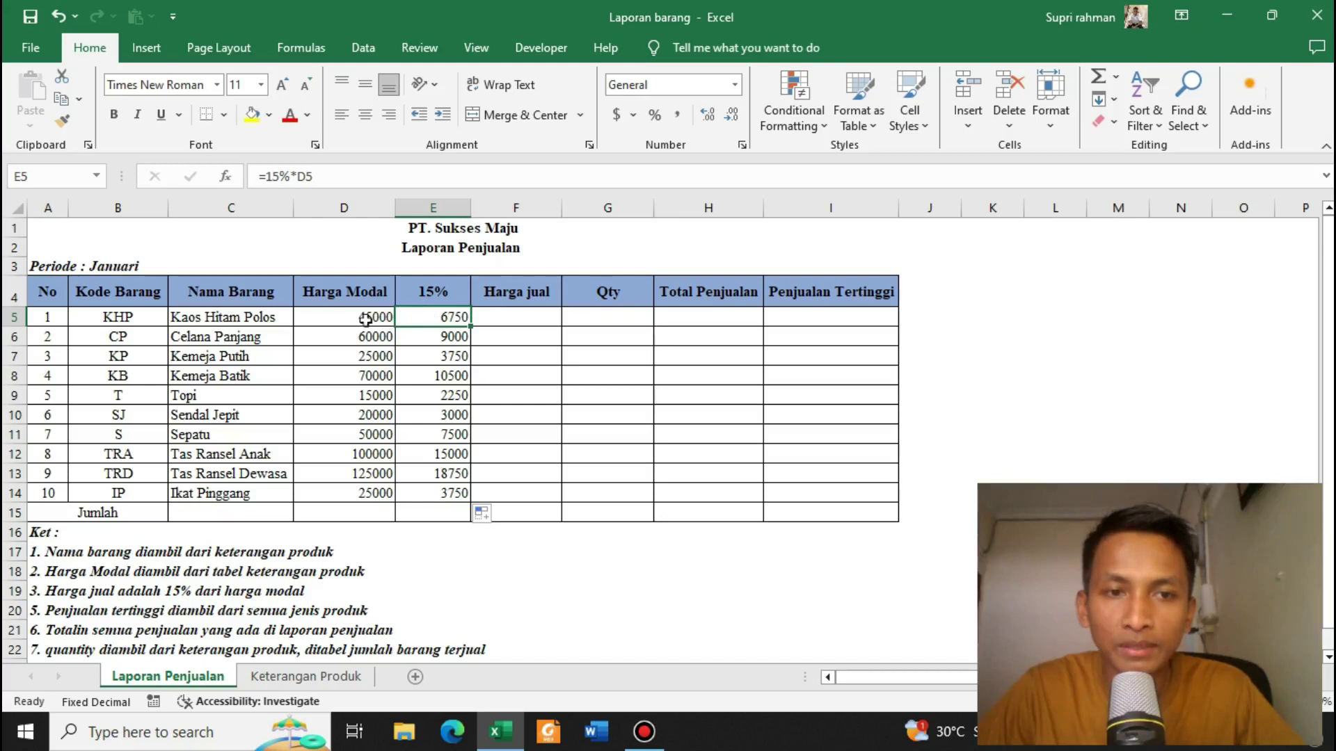
click(366, 319)
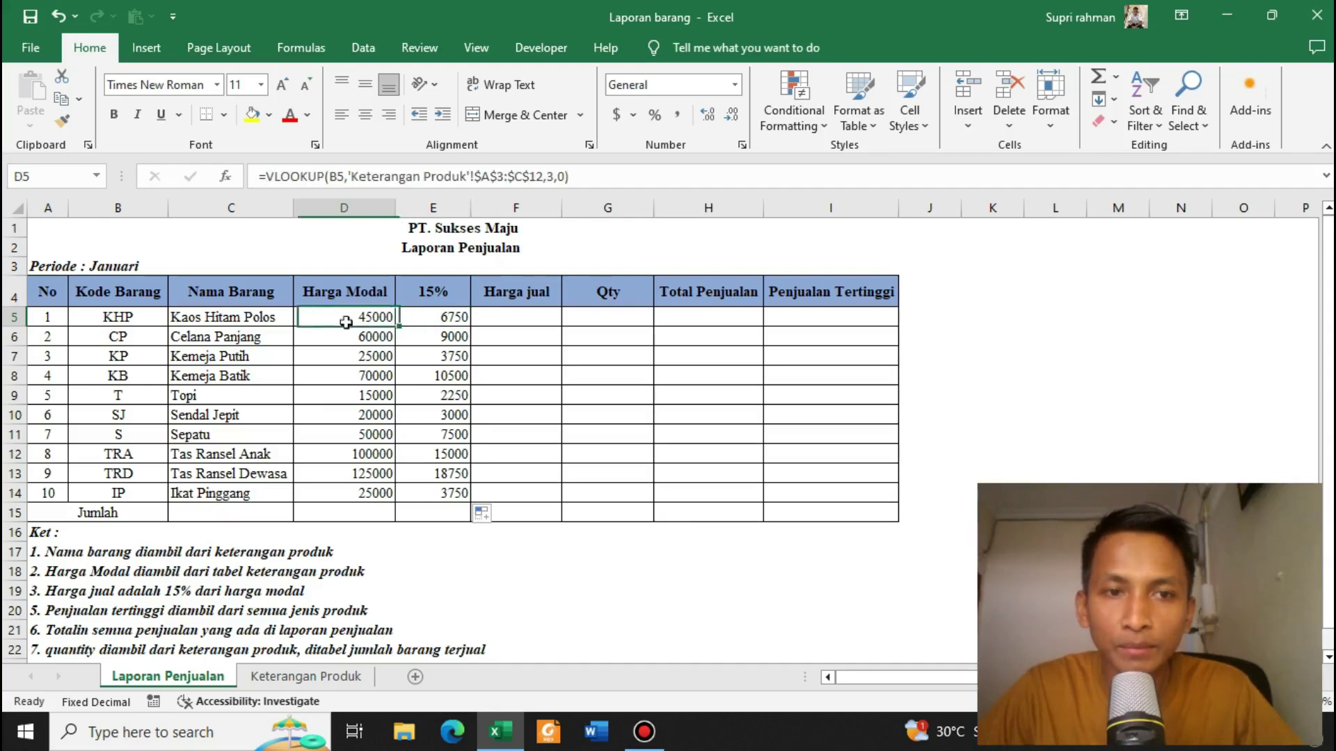
click(455, 320)
click(389, 319)
click(452, 317)
click(384, 317)
click(451, 322)
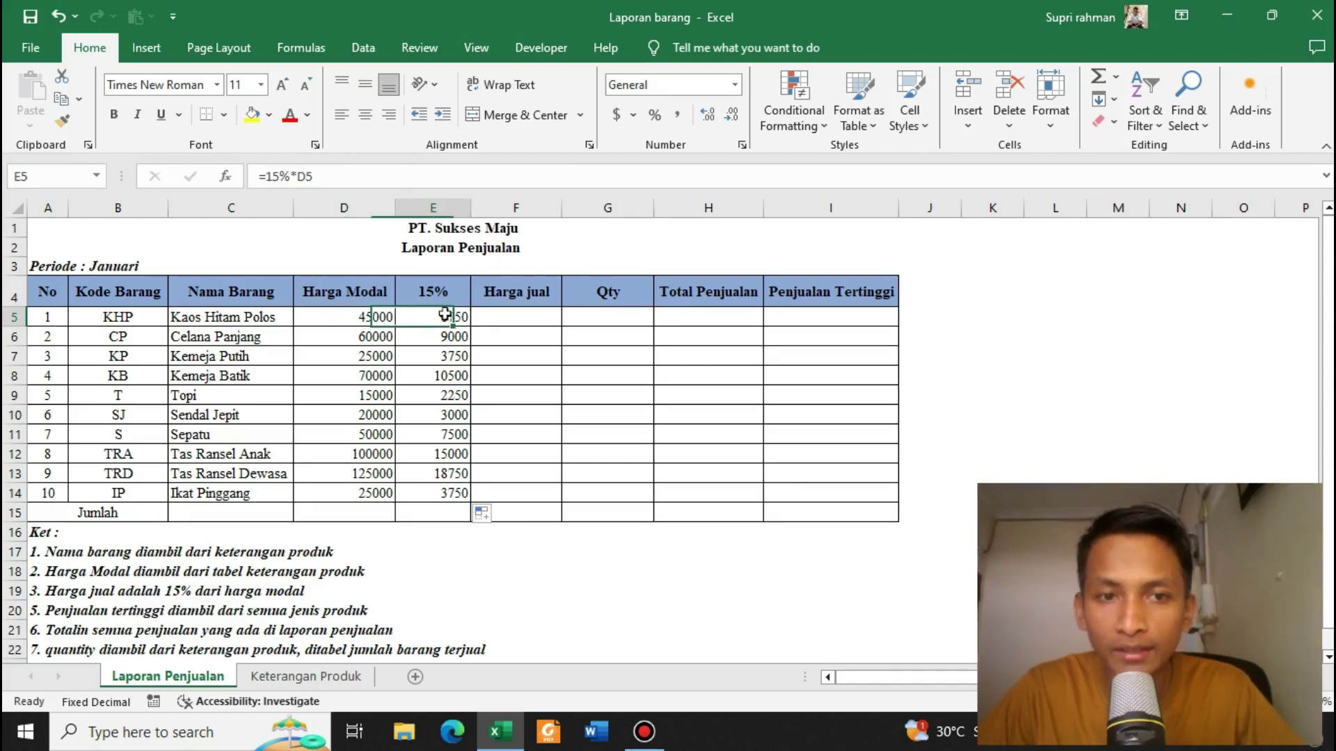
click(453, 459)
click(443, 419)
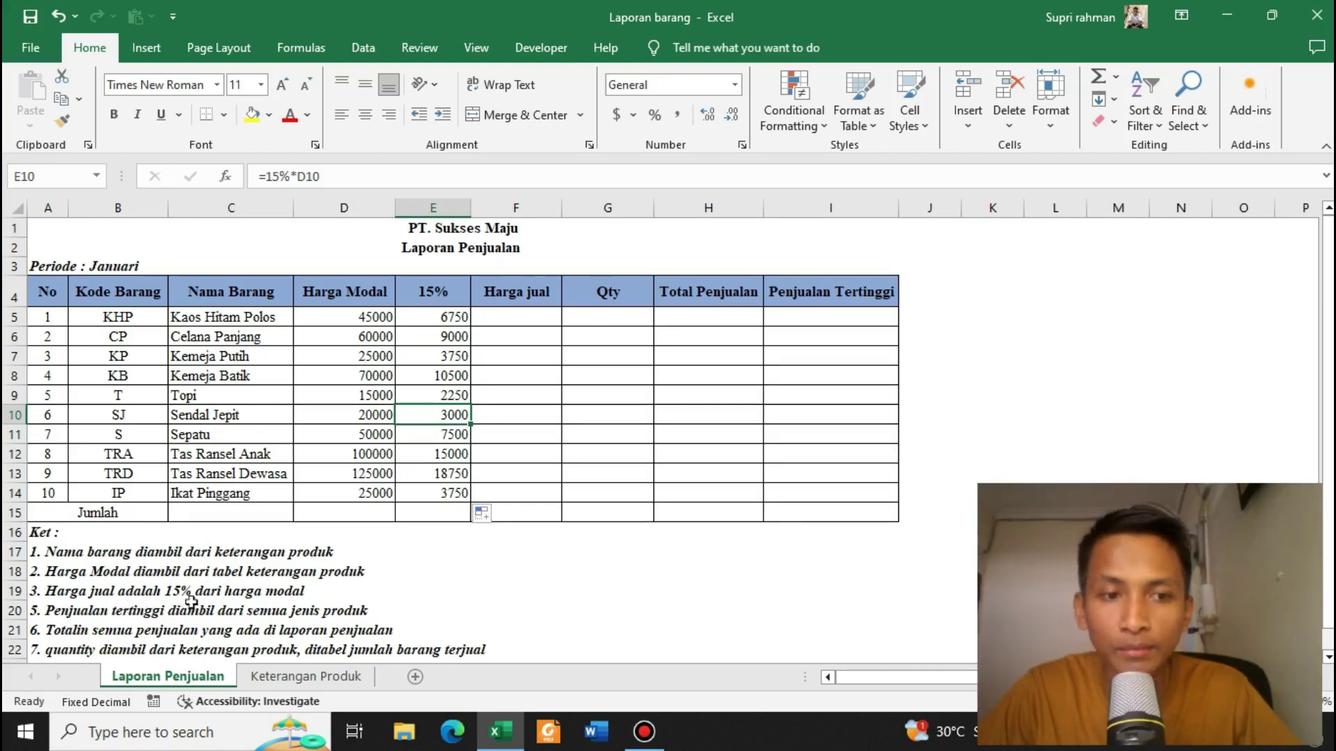
click(48, 614)
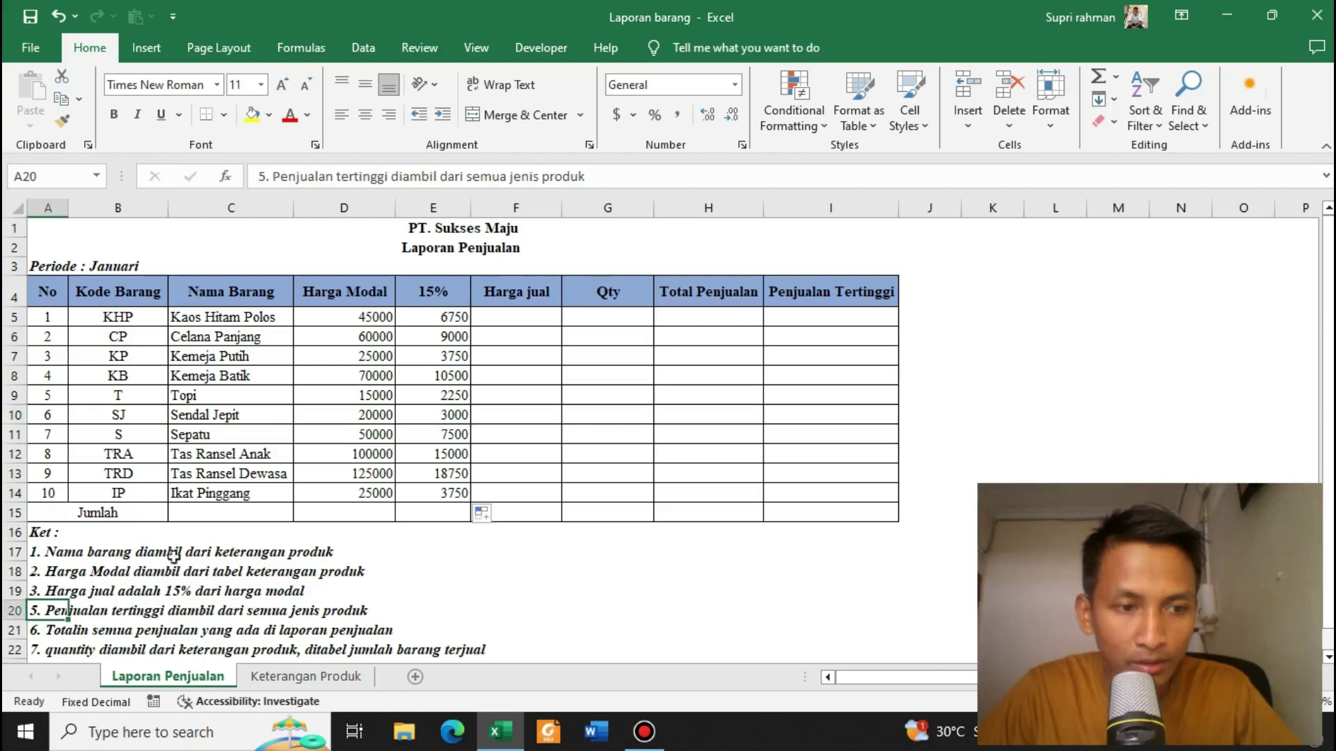
Step: Renumber the last three notes under Ket. in cells A20 to A22 as 4, 5 and 6
click(265, 178)
key(BackSpace)
text(4)
key(Return)
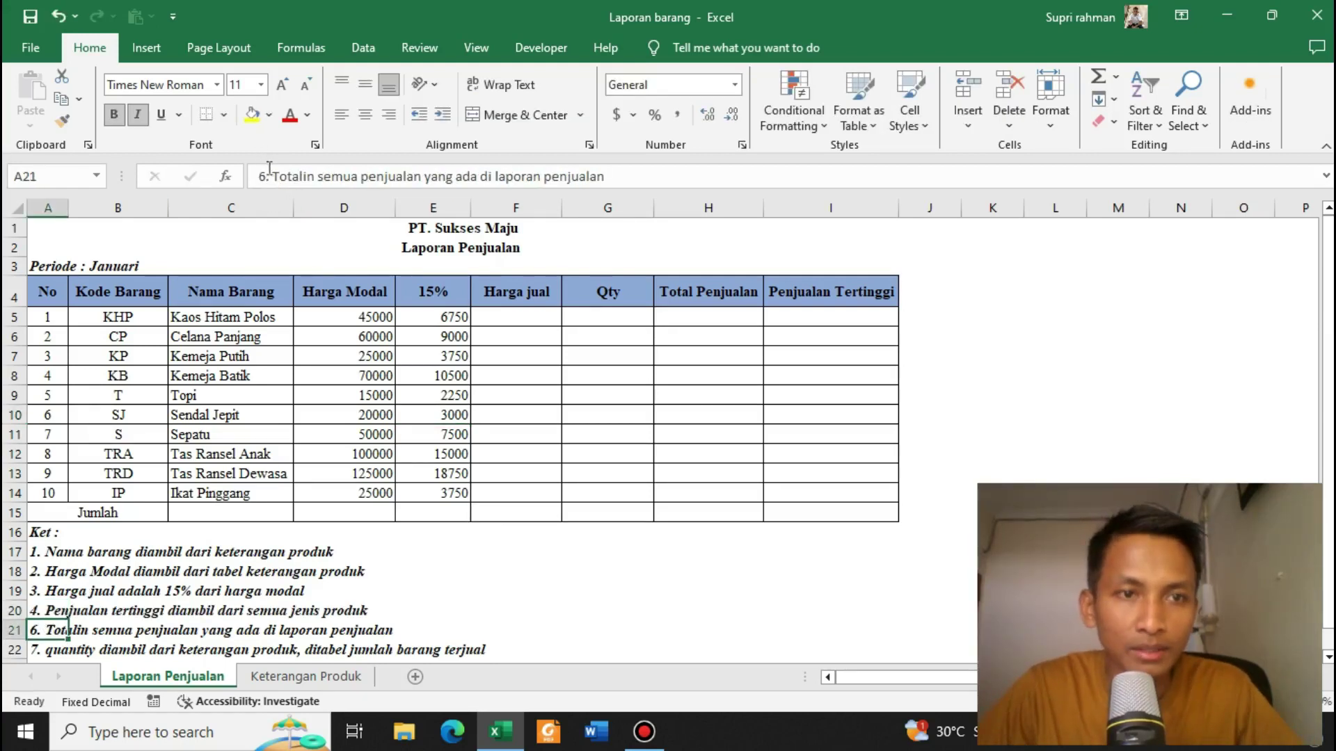
click(269, 170)
key(BackSpace)
text(5)
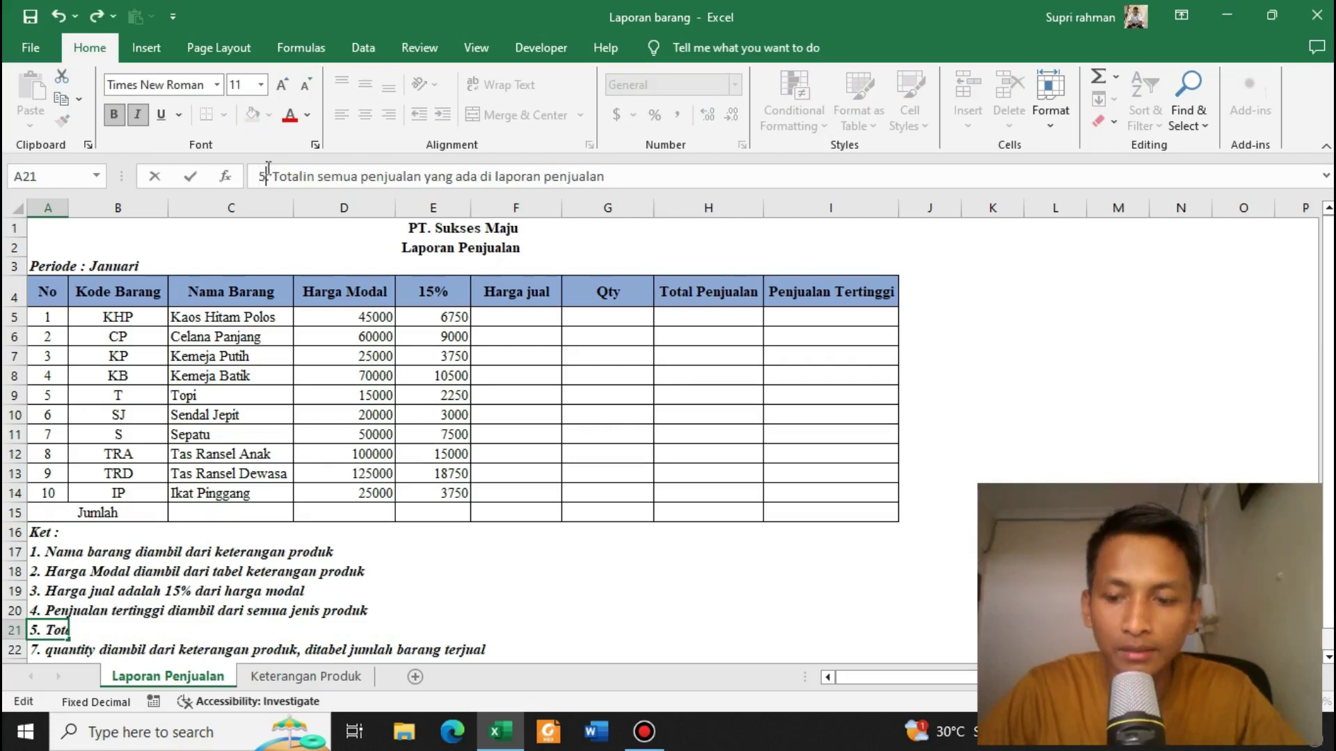
key(Return)
click(265, 176)
key(BackSpace)
text(6)
key(Return)
click(313, 421)
scroll(313, 425, up, 1)
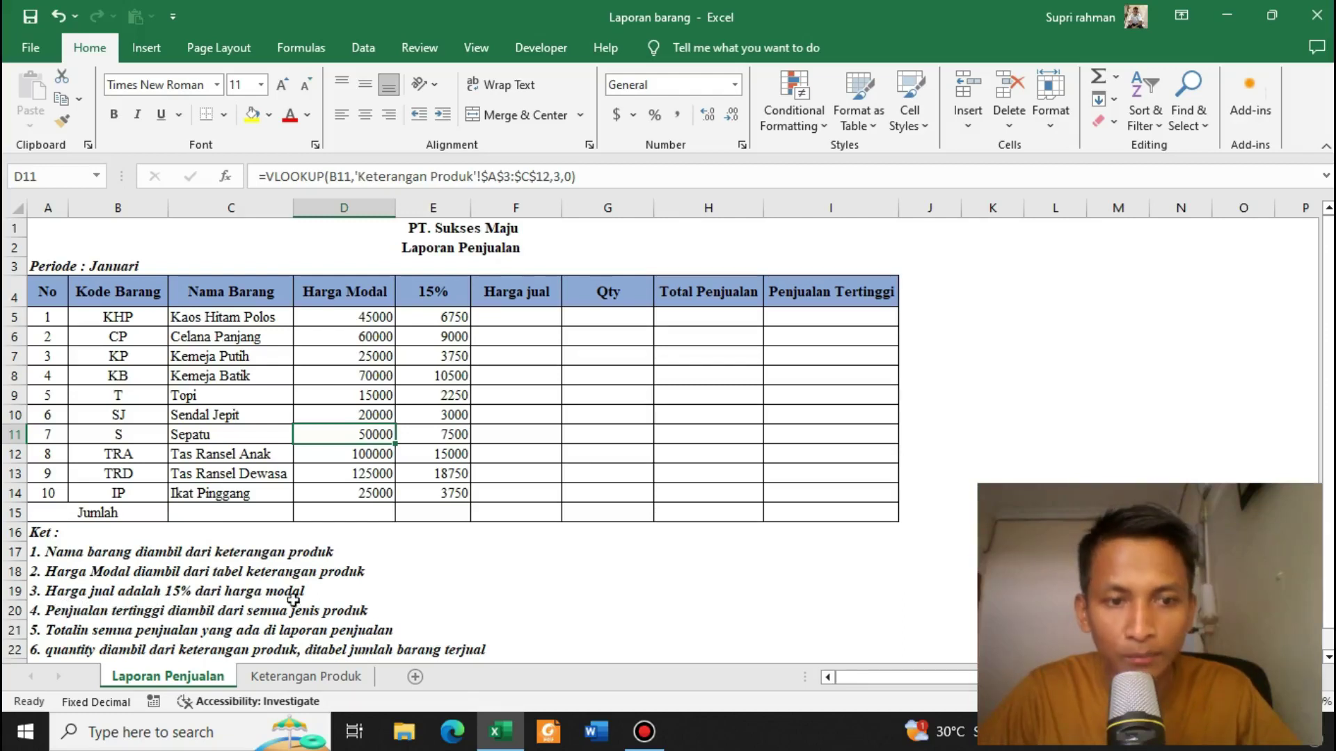
Step: In cell F5 of the Harga jual column, enter the formula =D5+E5 to add the cost price and the 15% markup
click(407, 311)
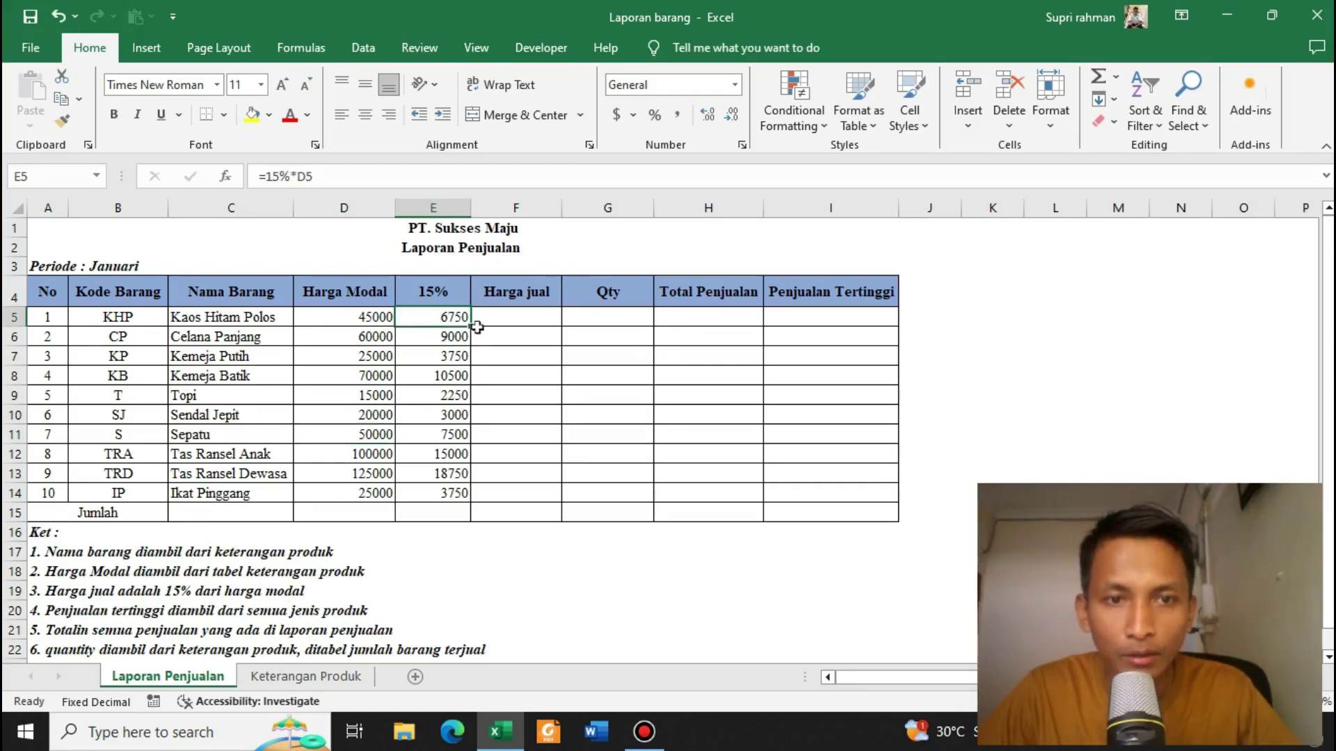
click(491, 316)
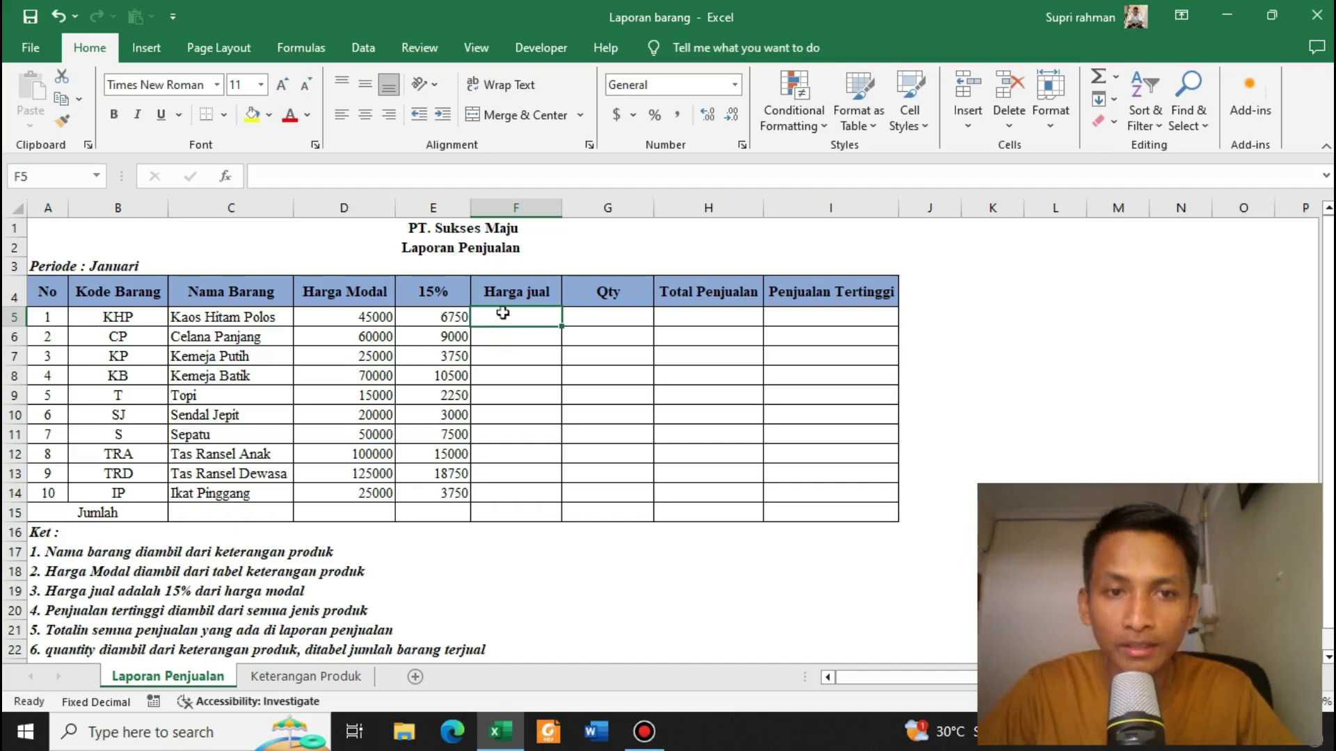
mouse_move(434, 317)
mouse_down()
mouse_move(439, 499)
mouse_move(434, 321)
mouse_up()
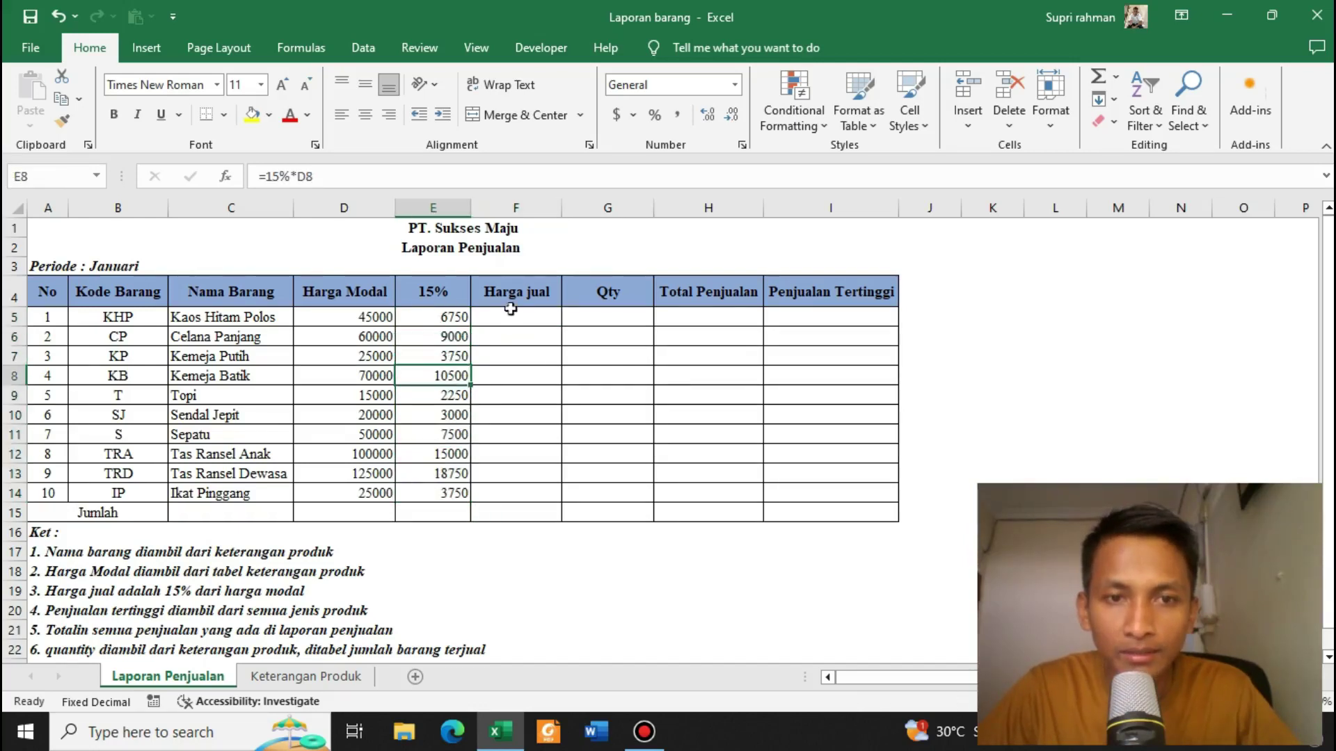
click(511, 313)
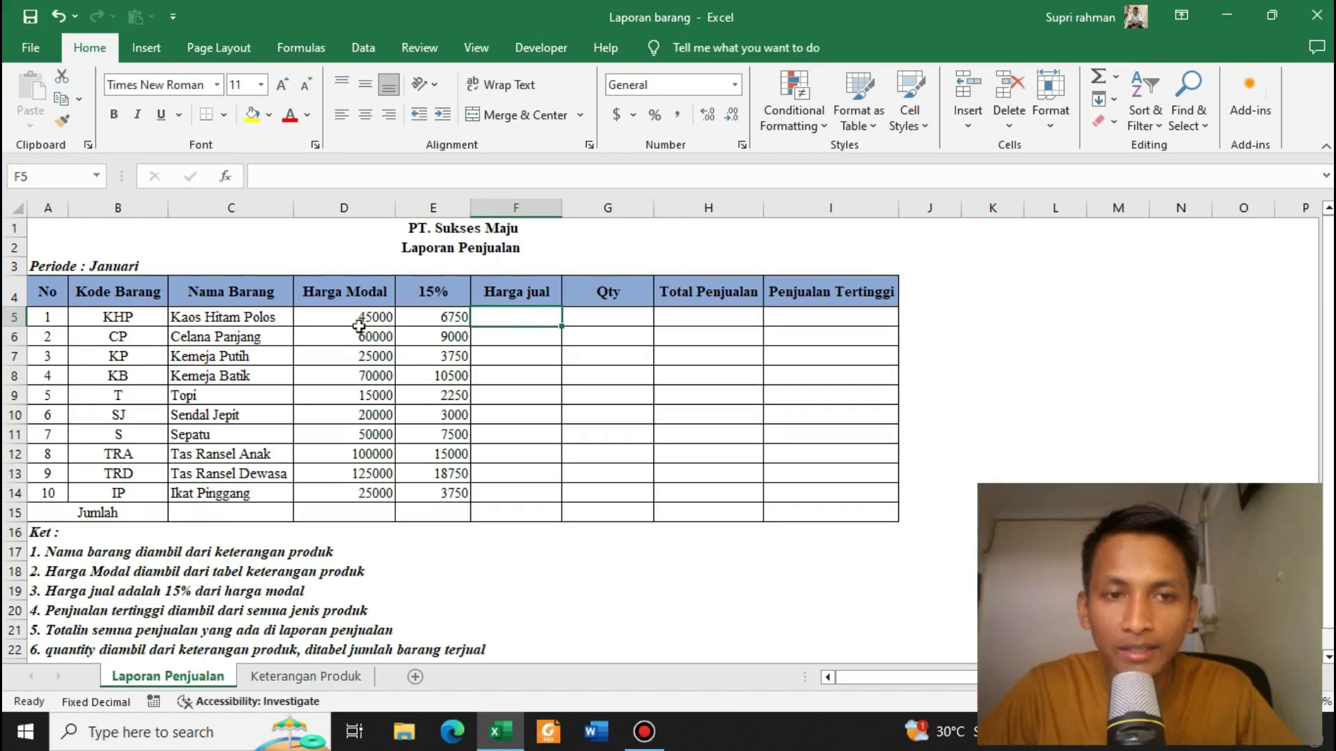
click(380, 315)
click(429, 311)
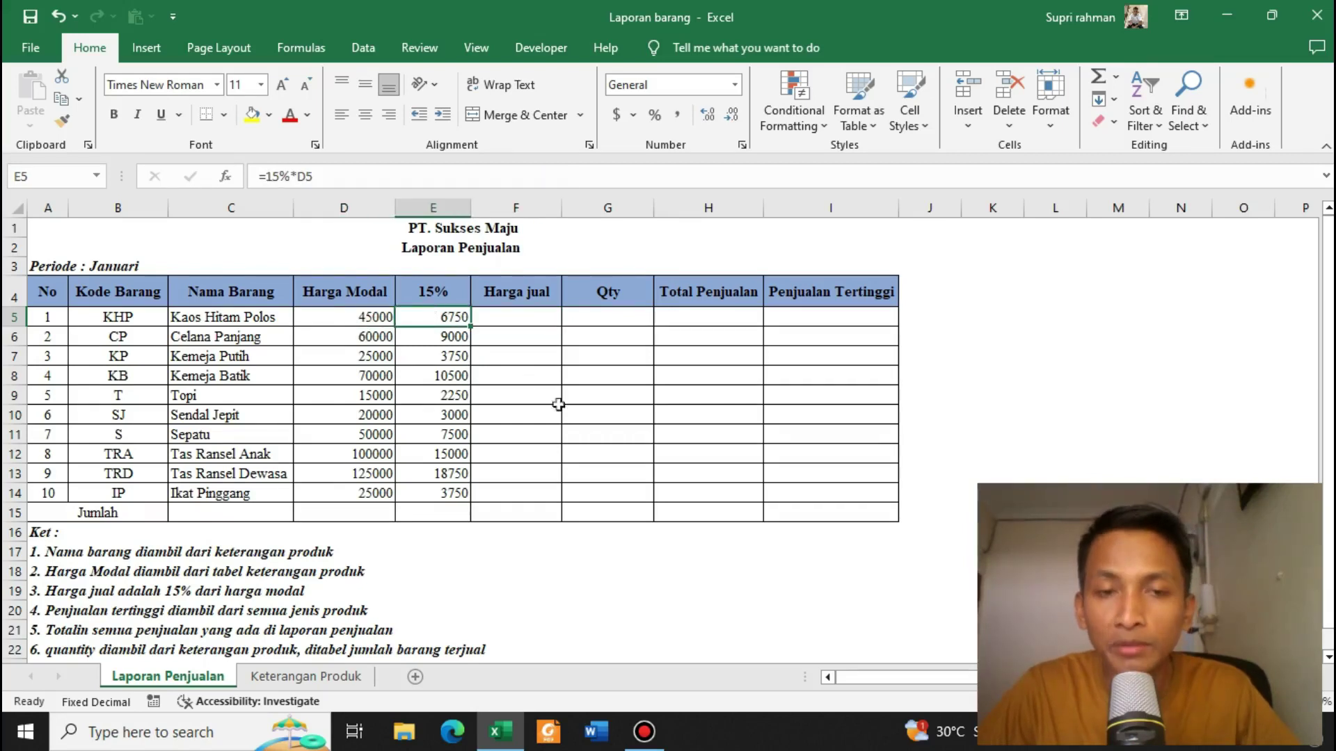
click(518, 322)
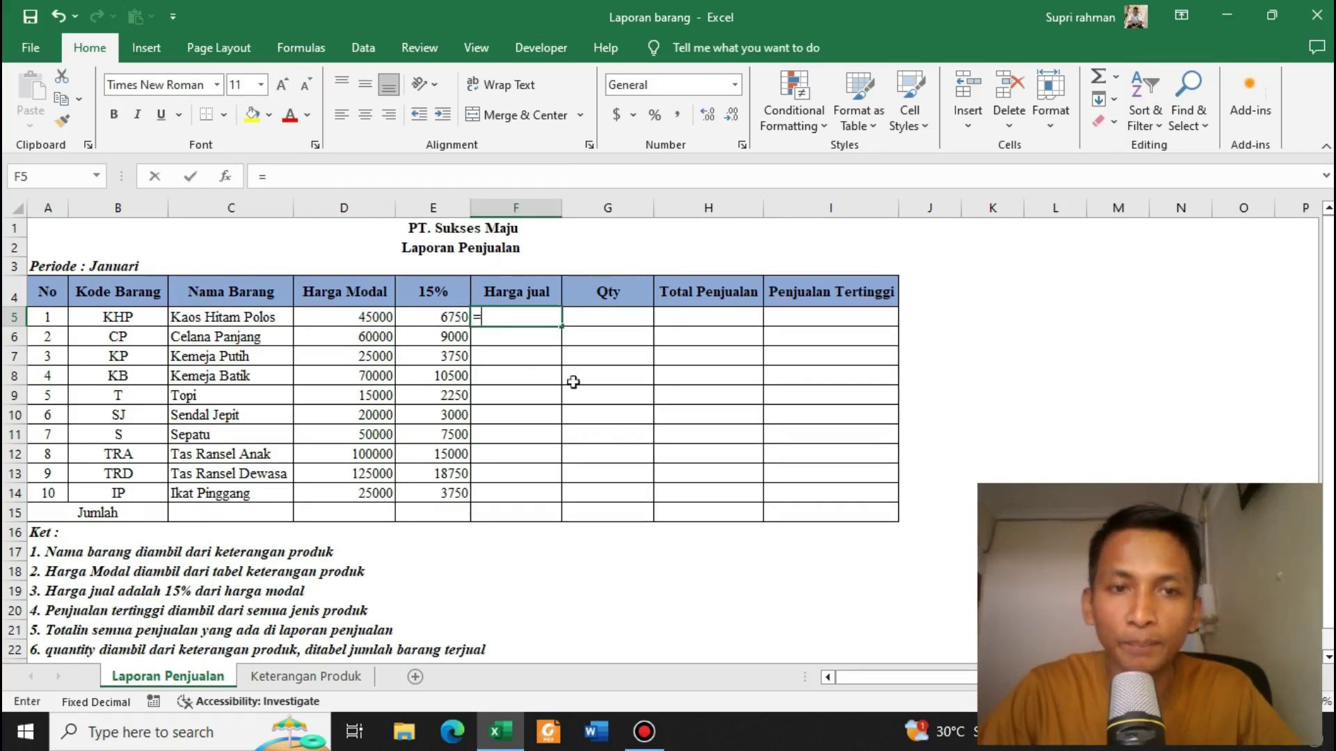
text(=)
key(Left)
key(Left)
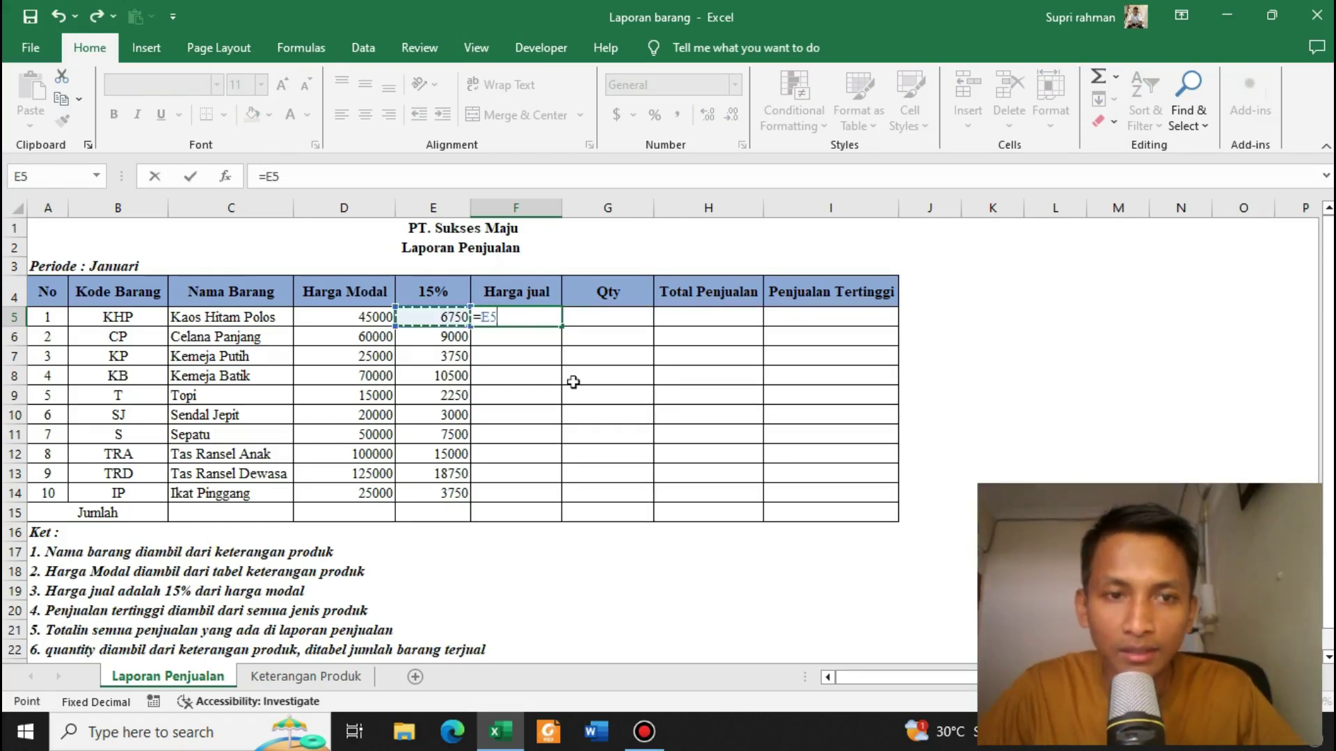
text(+)
key(Right)
key(Left)
key(Left)
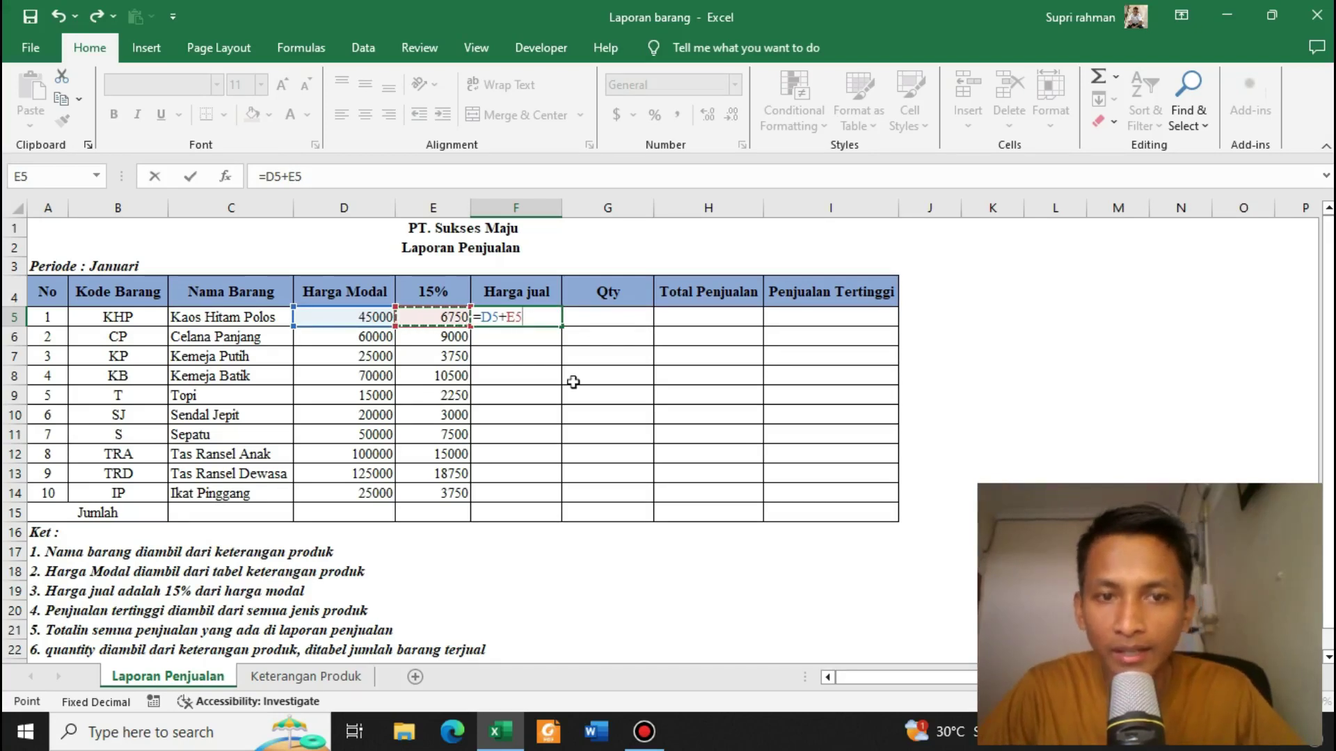
key(Return)
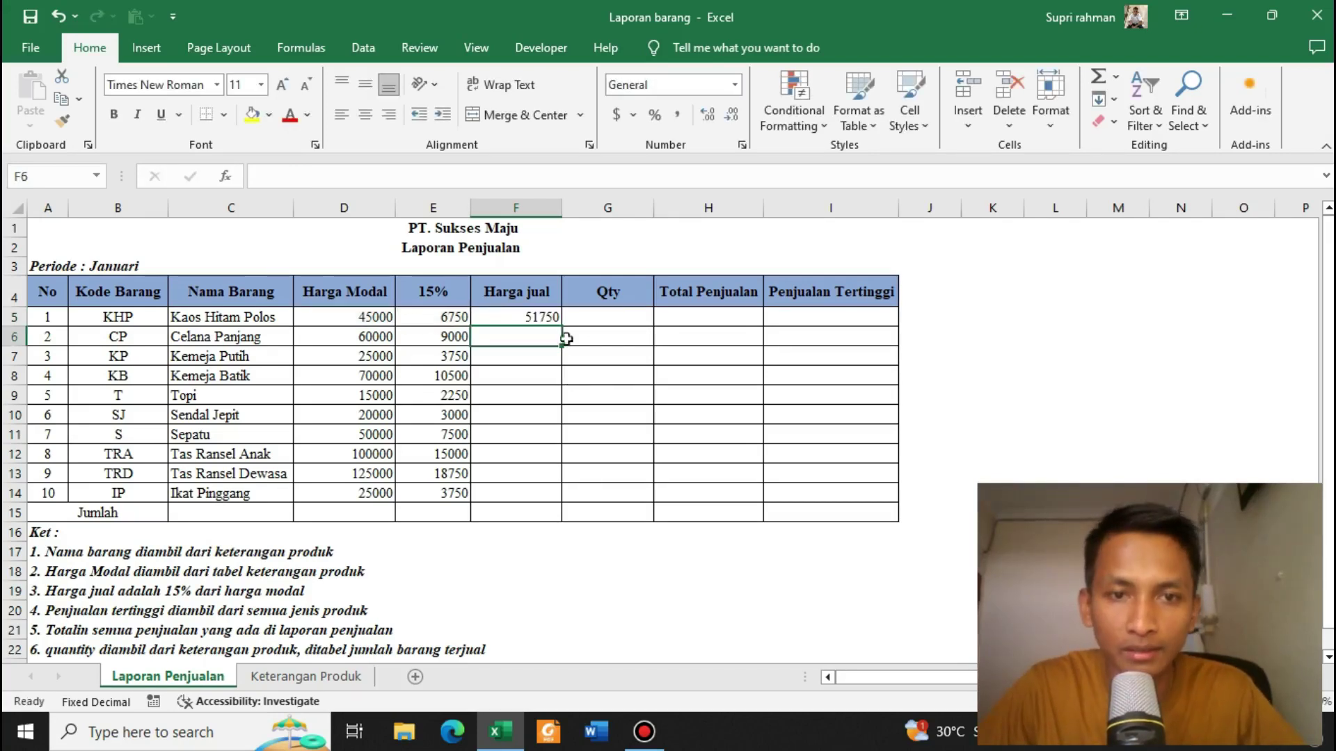
Step: Fill the Harga jual formula from F5 down through F14
click(552, 316)
drag(561, 326, 559, 498)
click(609, 369)
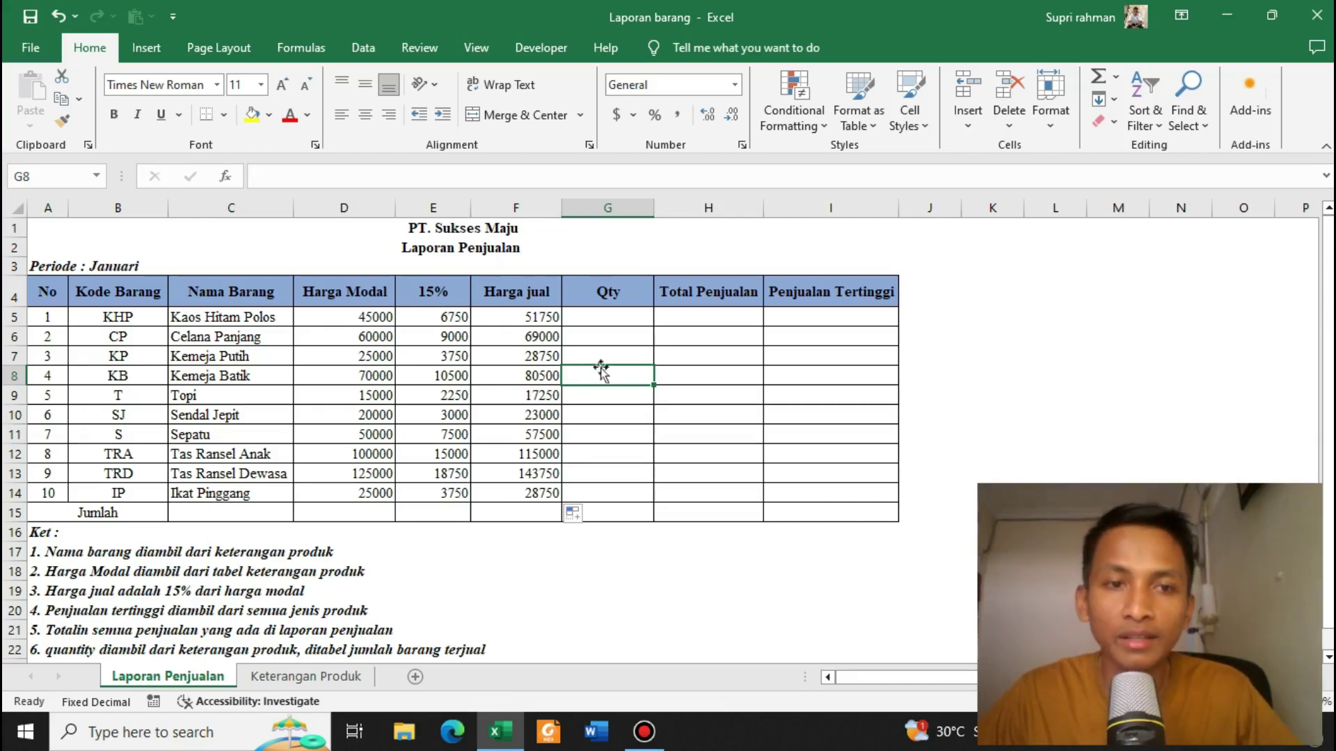
Step: Check the filled cells of the Harga jual column against the 15% values and the notes under Ket
click(517, 394)
click(453, 353)
click(474, 413)
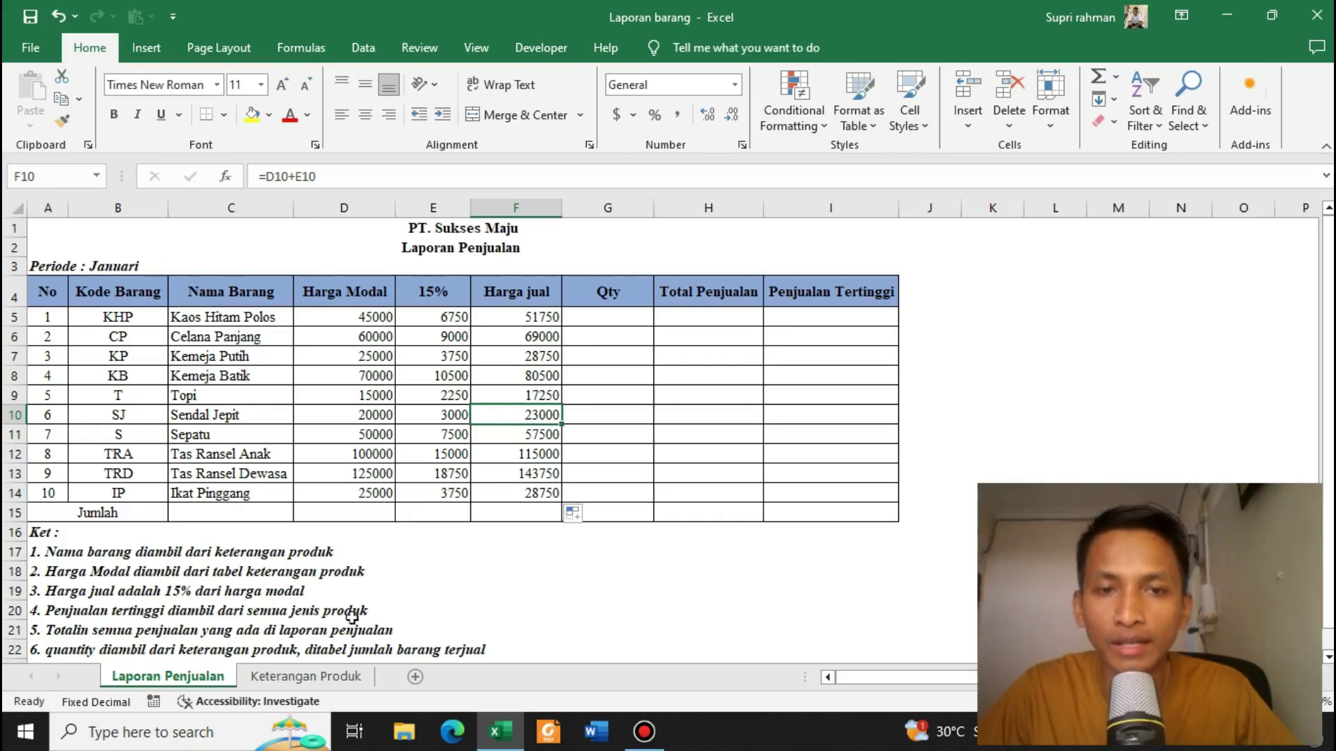
click(548, 301)
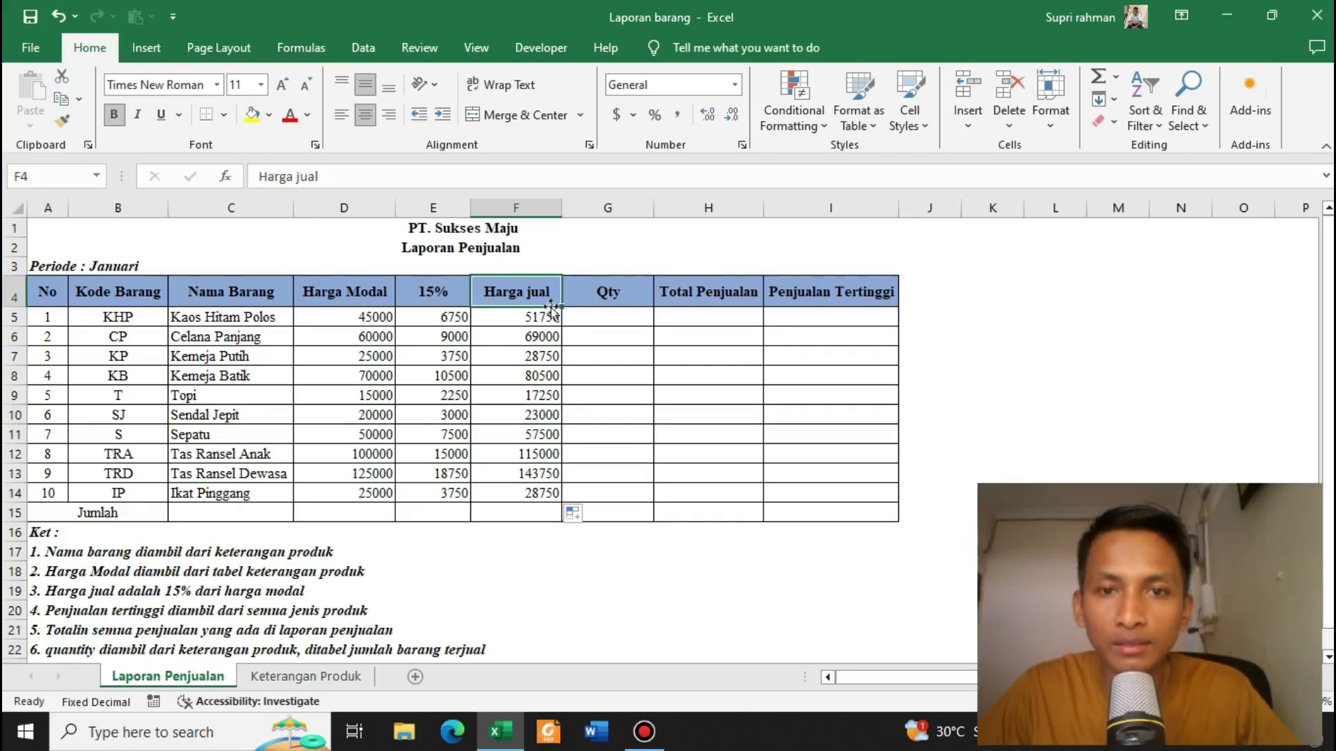
click(538, 337)
Step: Review the empty Qty and Total Penjualan columns and the note under Ket. about where the quantity comes from
click(596, 331)
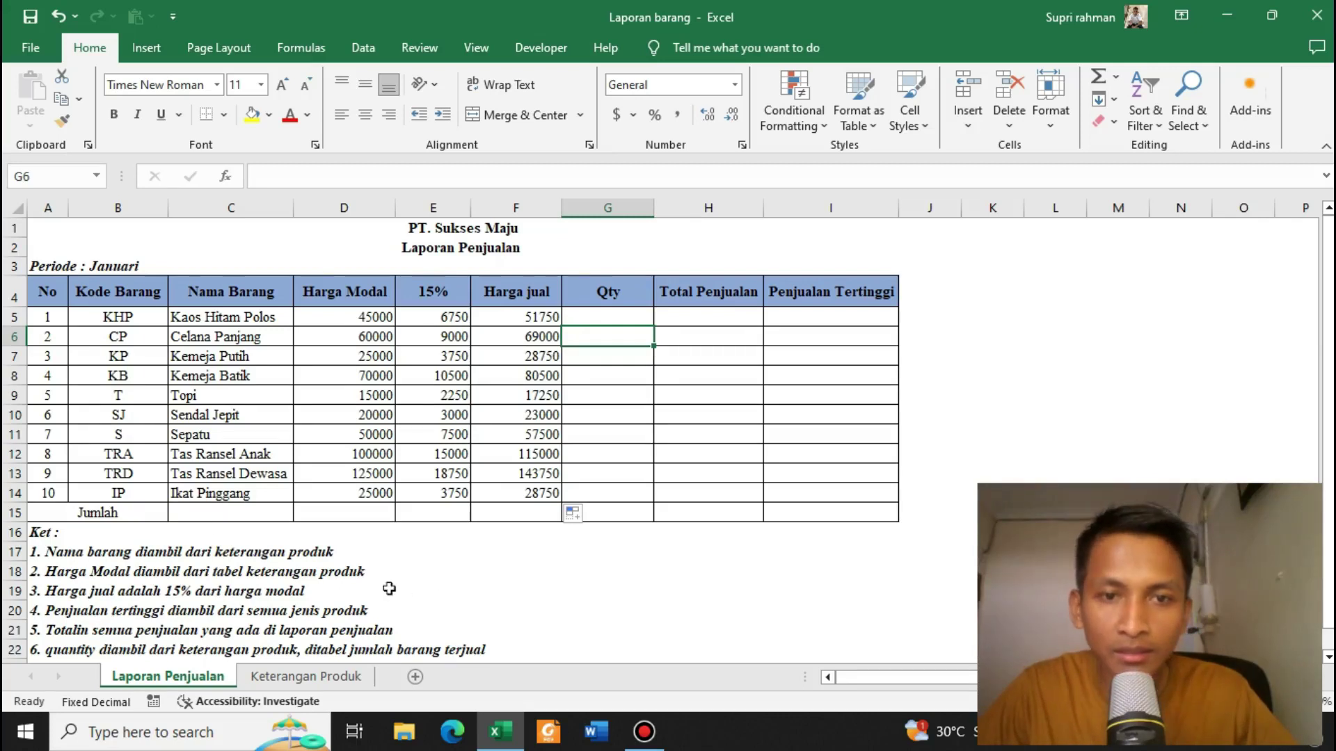
scroll(93, 630, down, 1)
scroll(139, 633, up, 1)
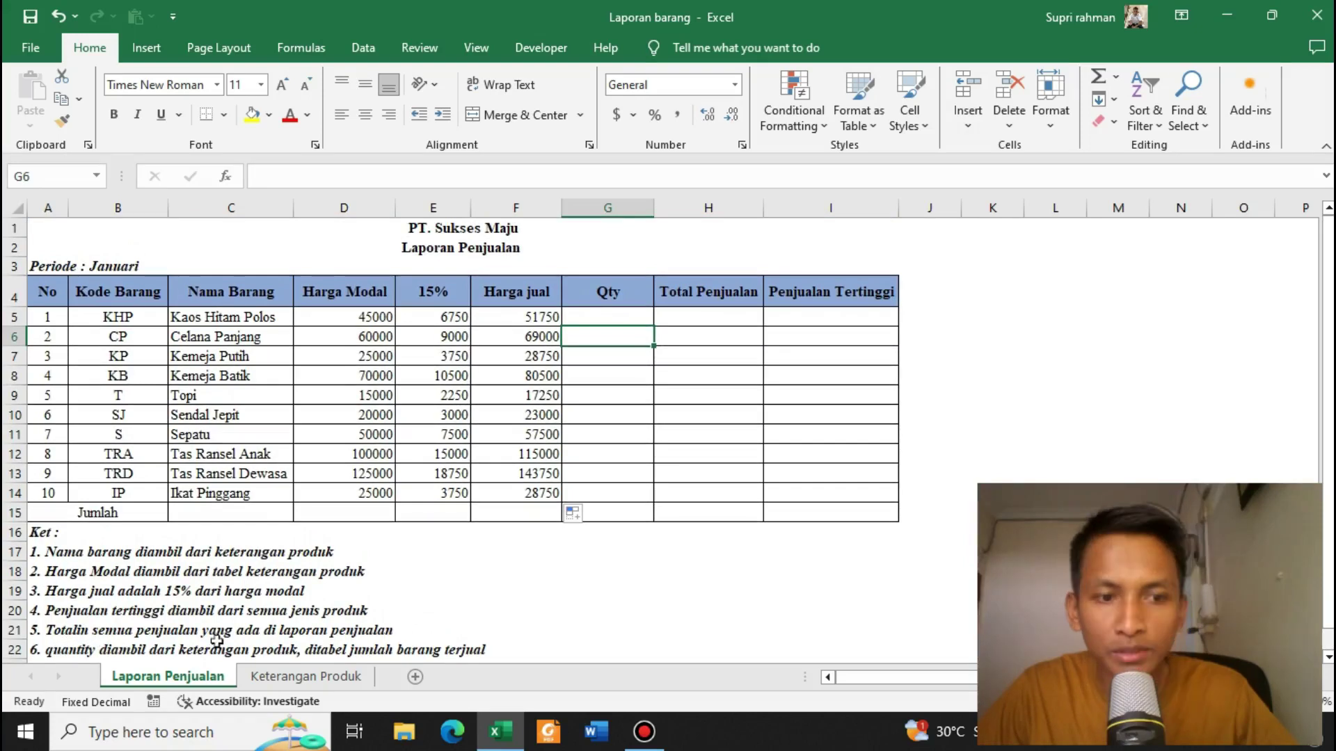
click(631, 539)
click(640, 314)
click(686, 316)
click(592, 317)
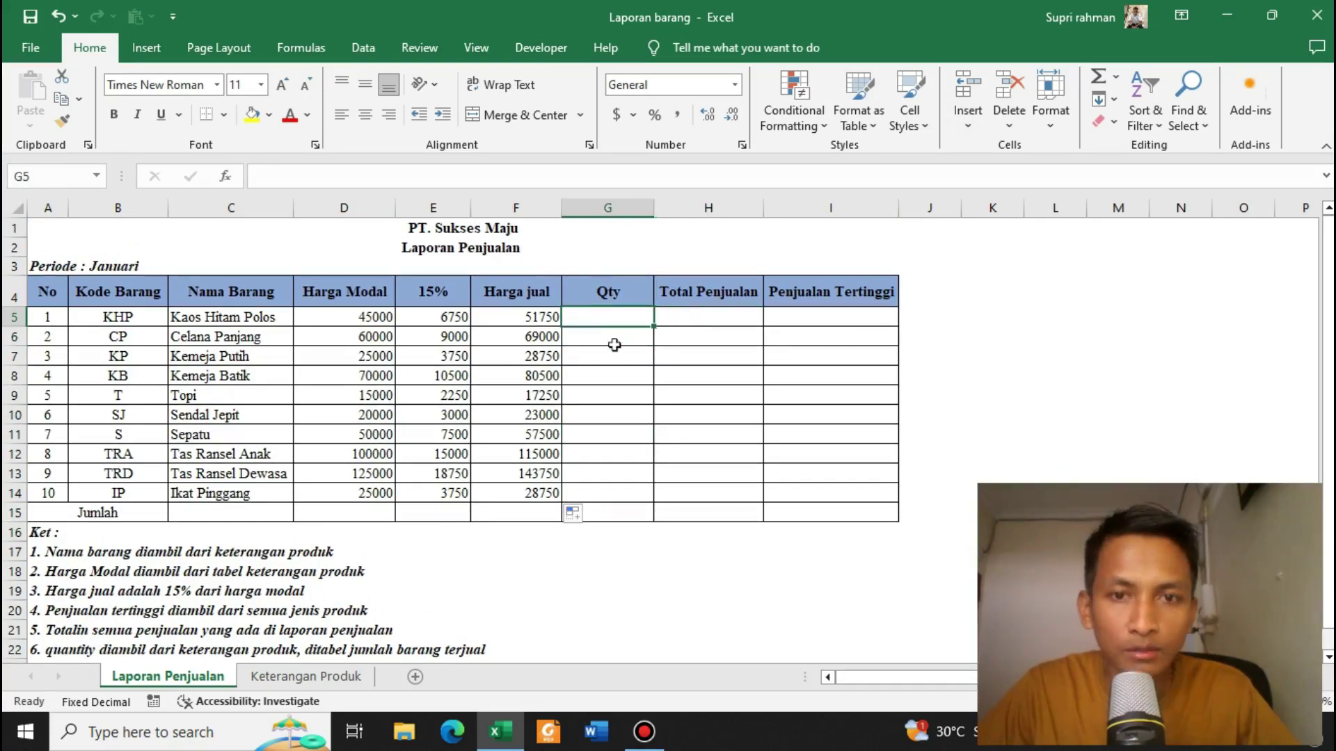
click(703, 318)
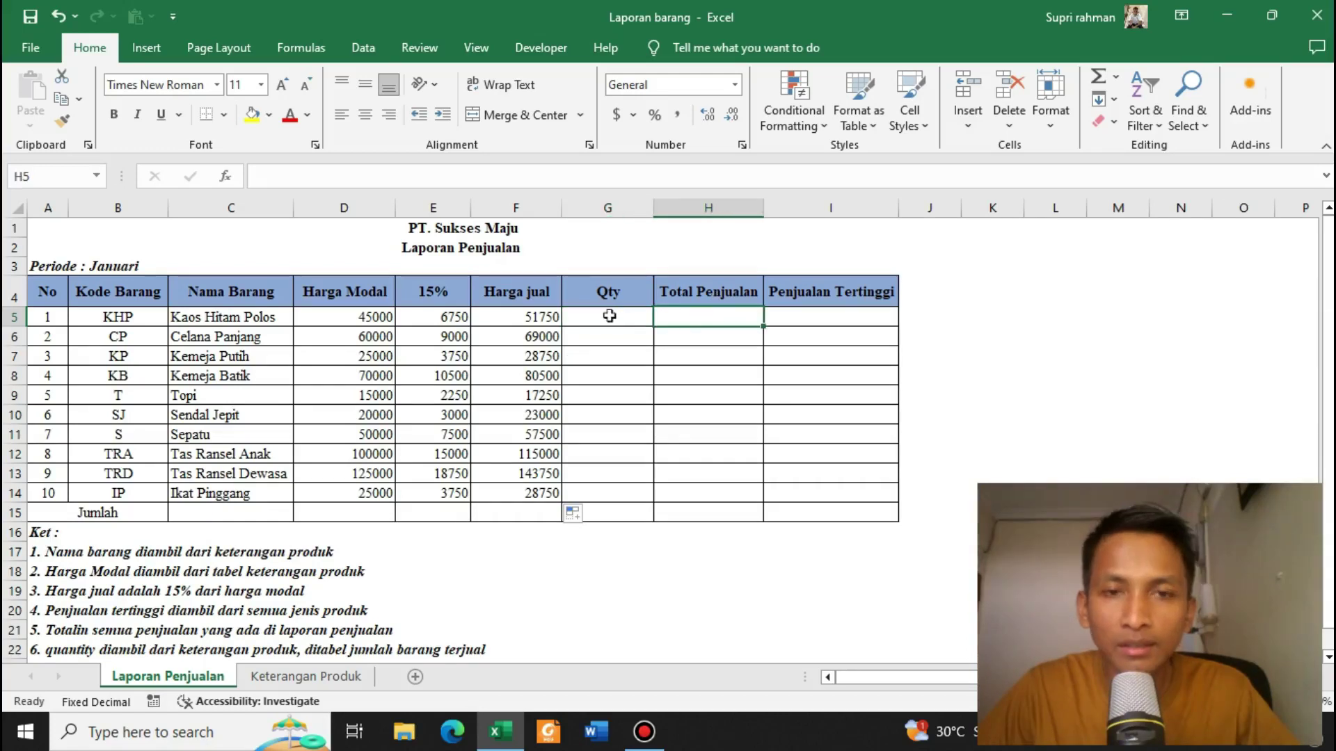
drag(607, 207, 618, 436)
click(700, 371)
click(649, 319)
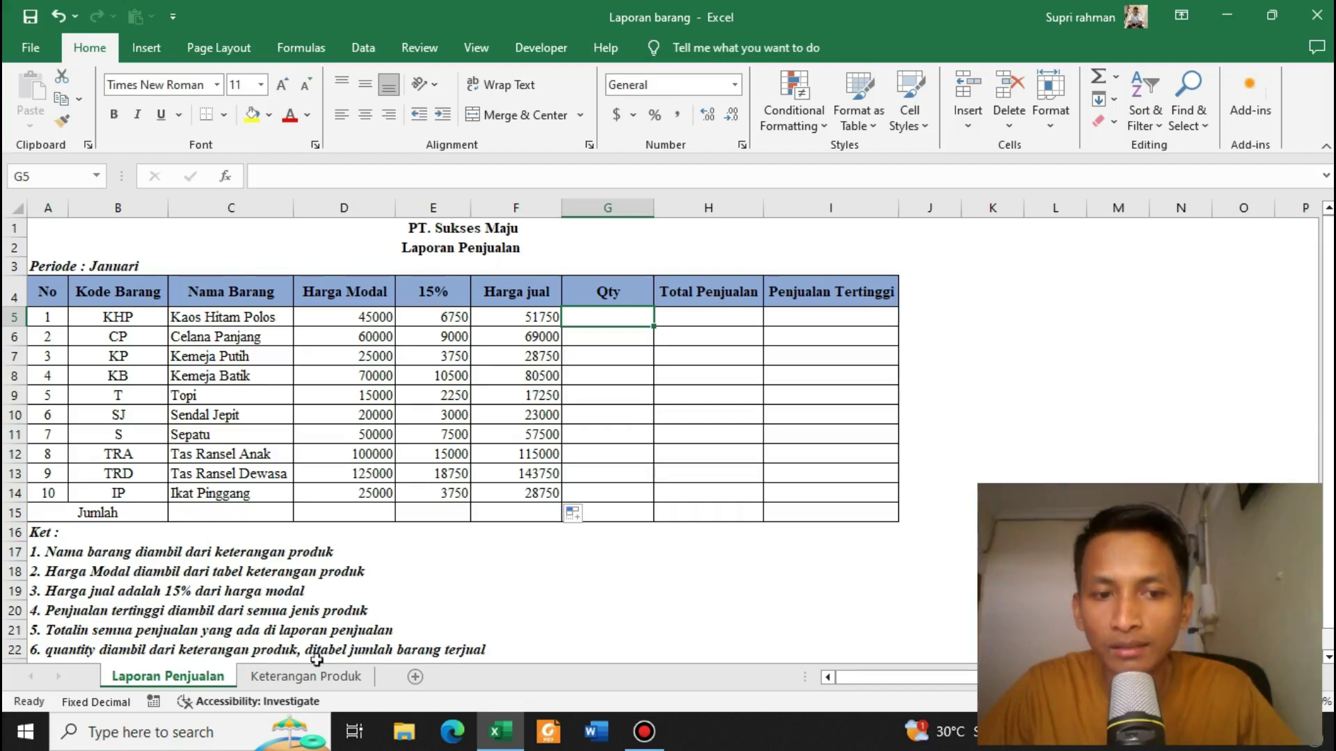
click(479, 650)
click(580, 531)
click(643, 353)
click(626, 306)
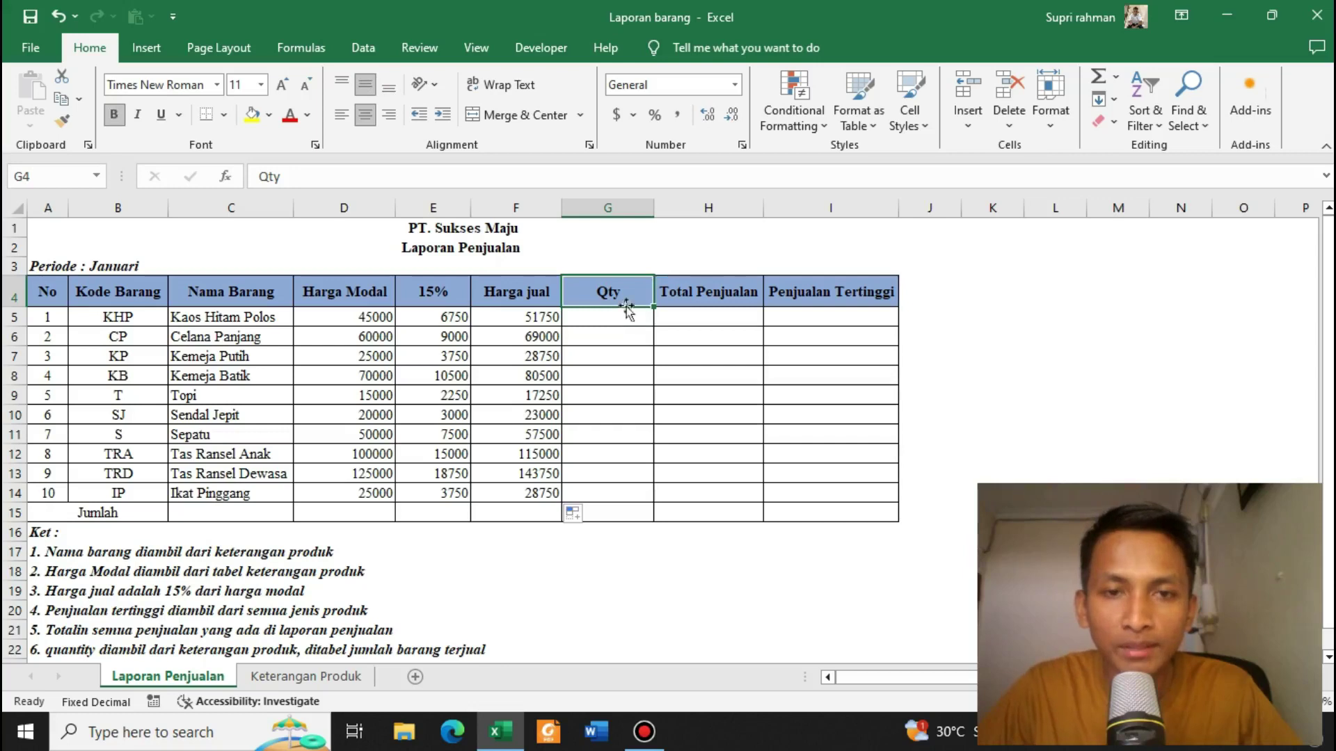
Step: Examine the Keterangan jumlah barang terjual table in E2:O3 of the Keterangan Produk sheet
click(322, 676)
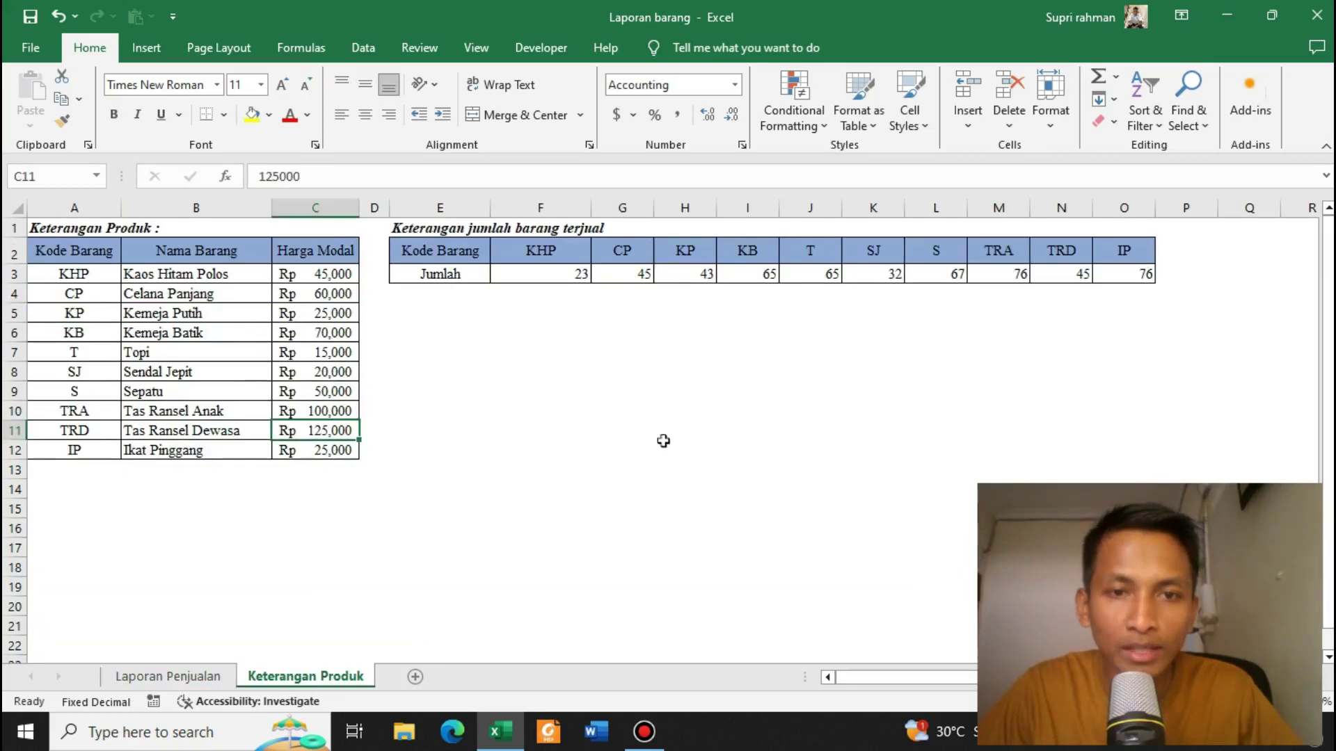
drag(420, 239, 1130, 275)
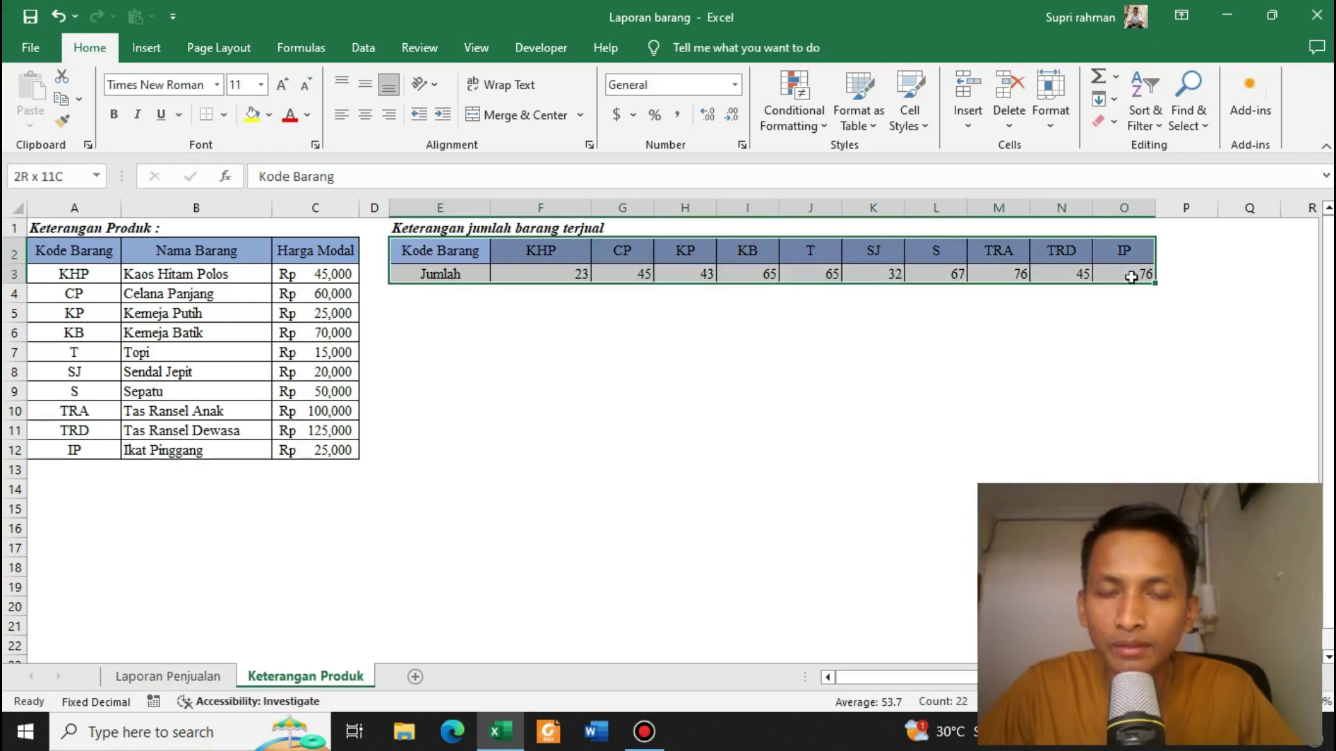
click(747, 351)
drag(409, 253, 1141, 276)
click(793, 426)
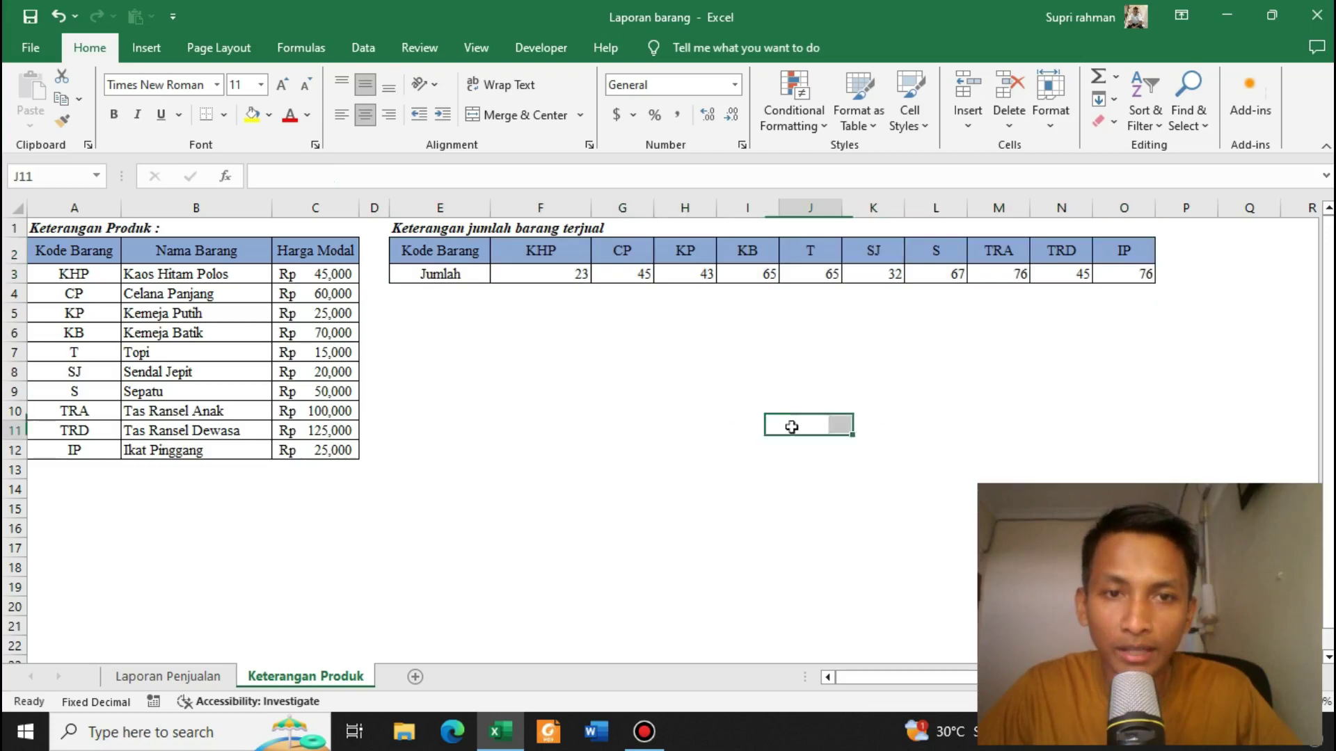
Step: In cell G5 of the Laporan Penjualan sheet, enter the formula =HLOOKUP(B5,'Keterangan Produk'!$E$2:$O$3,2,0)
key(ctrl+Page_Up)
click(600, 319)
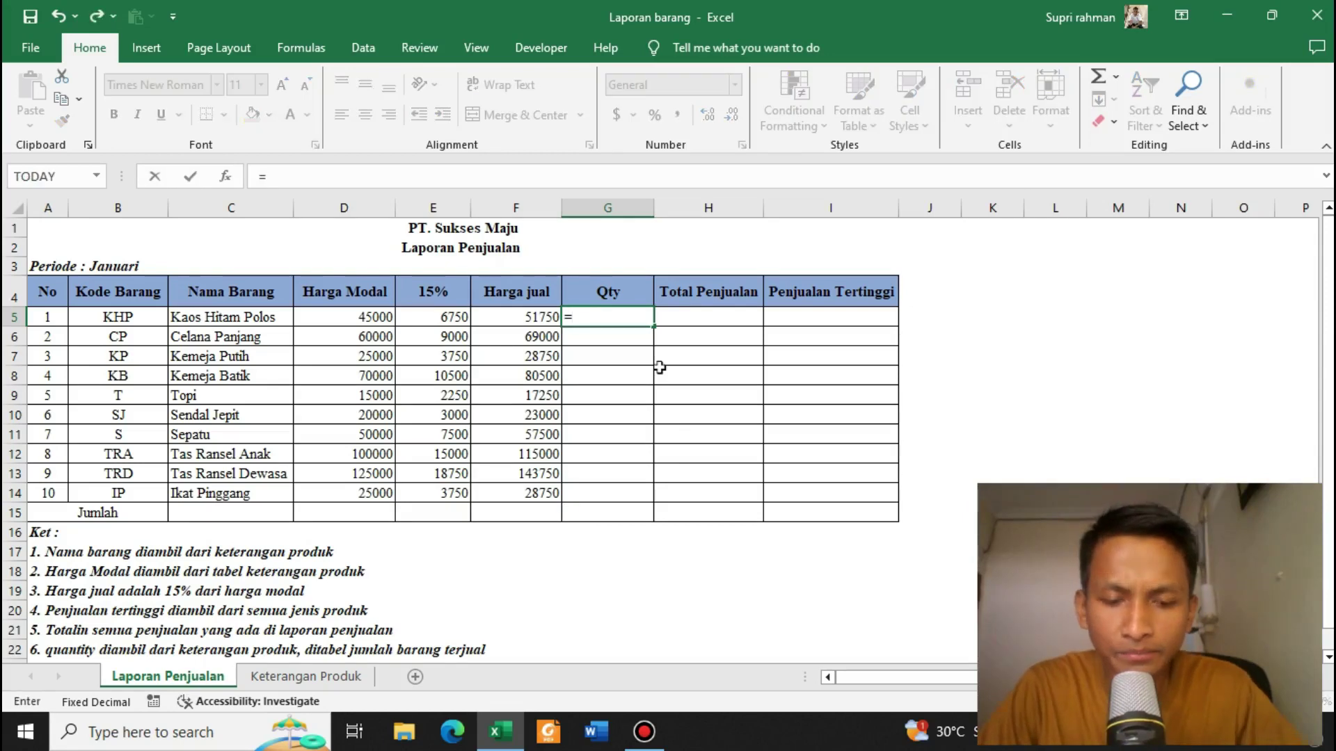
text(hlo)
key(Tab)
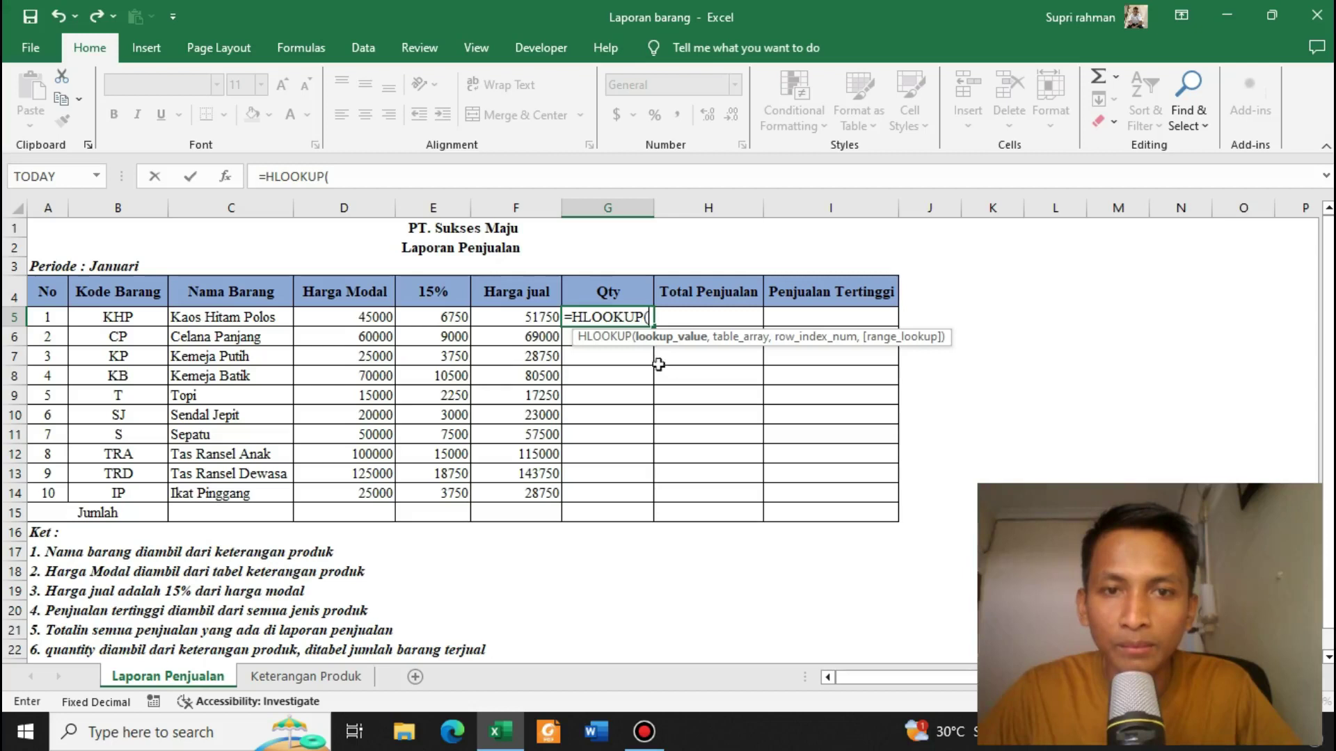
click(138, 317)
text(,)
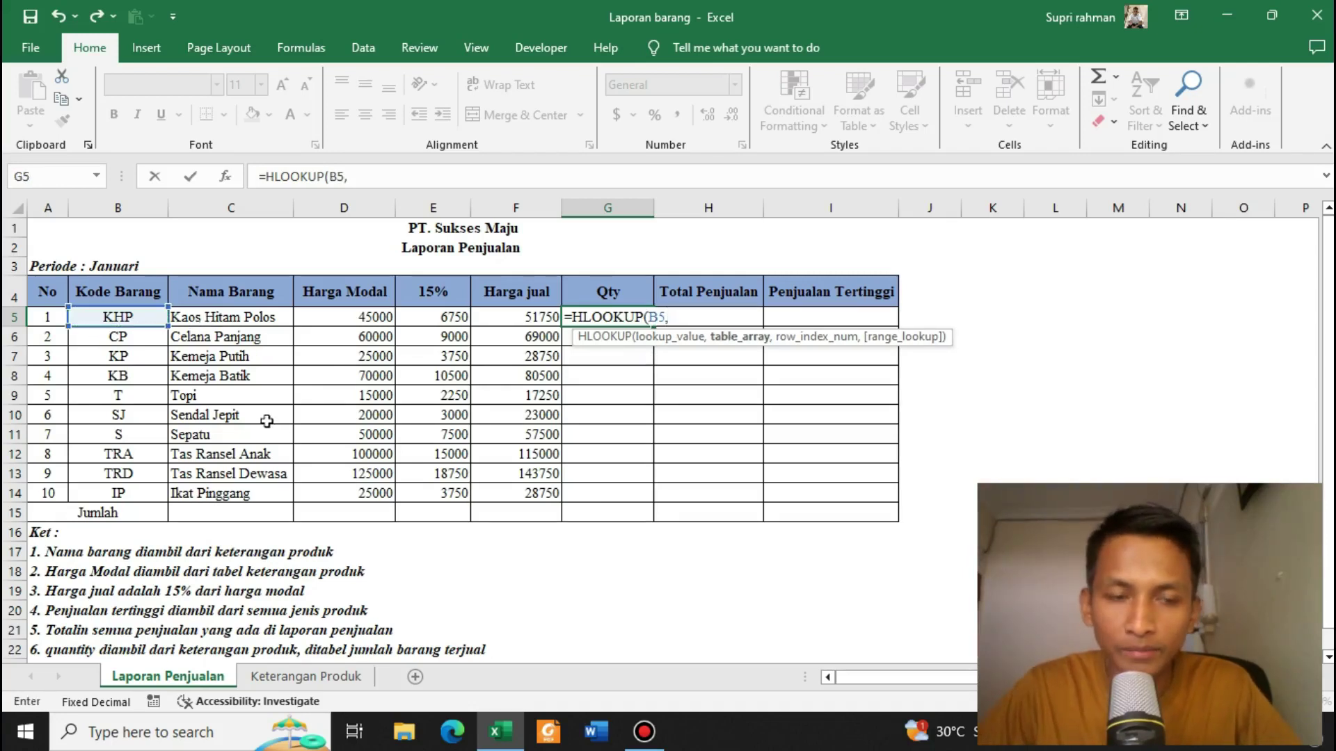
click(306, 676)
drag(437, 248, 1132, 267)
key(F4)
text(,)
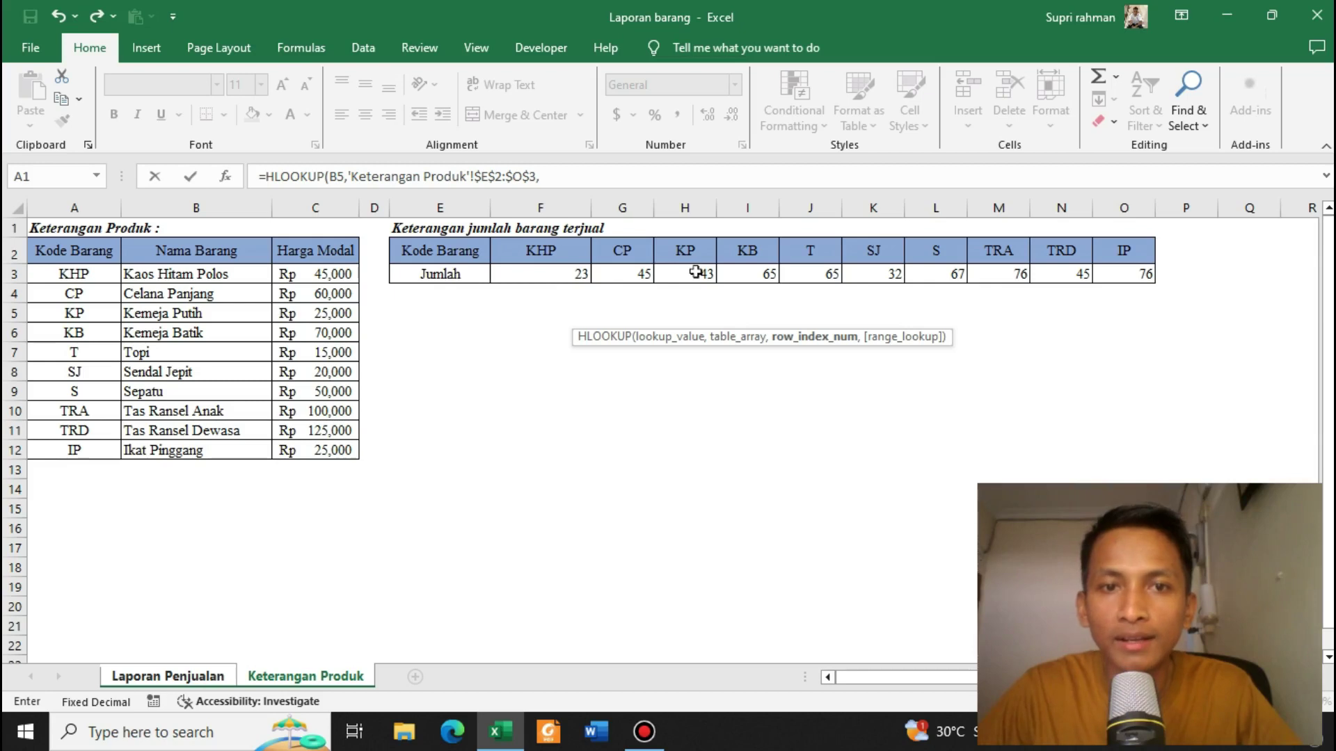
text(2)
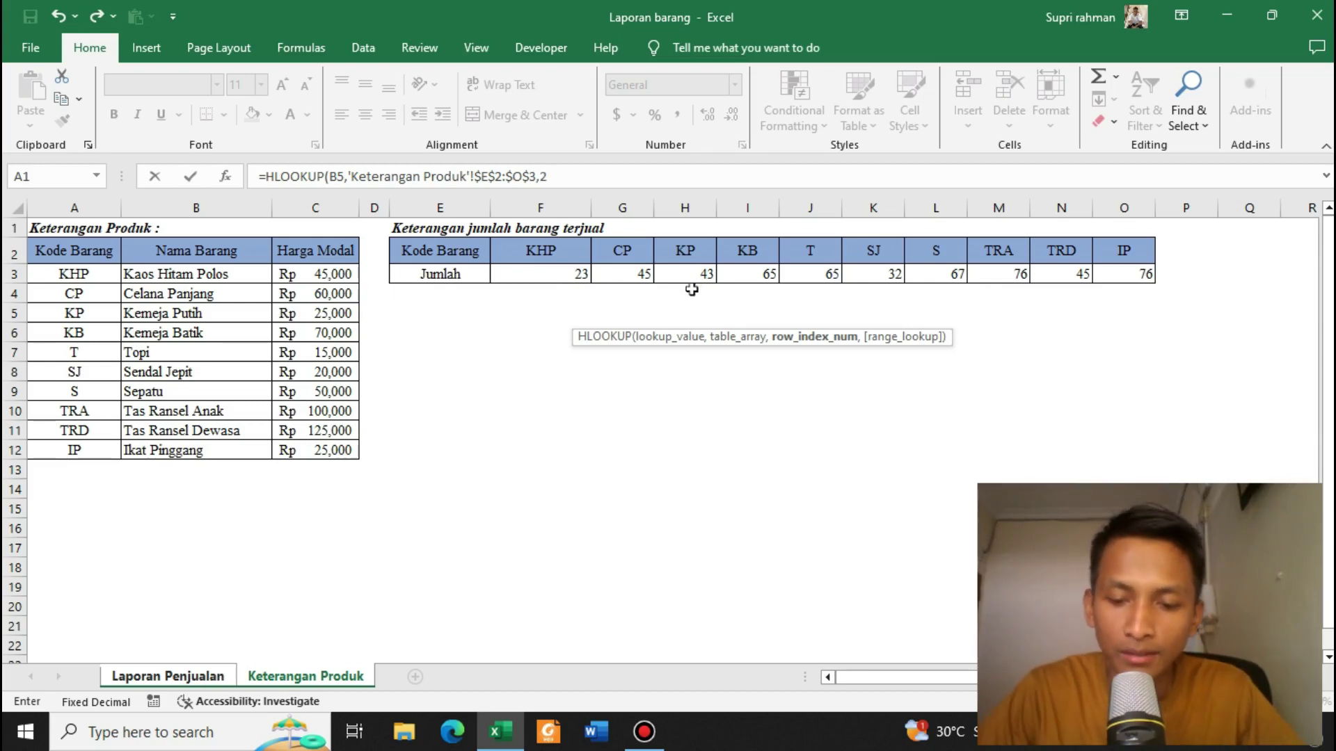
text(,0))
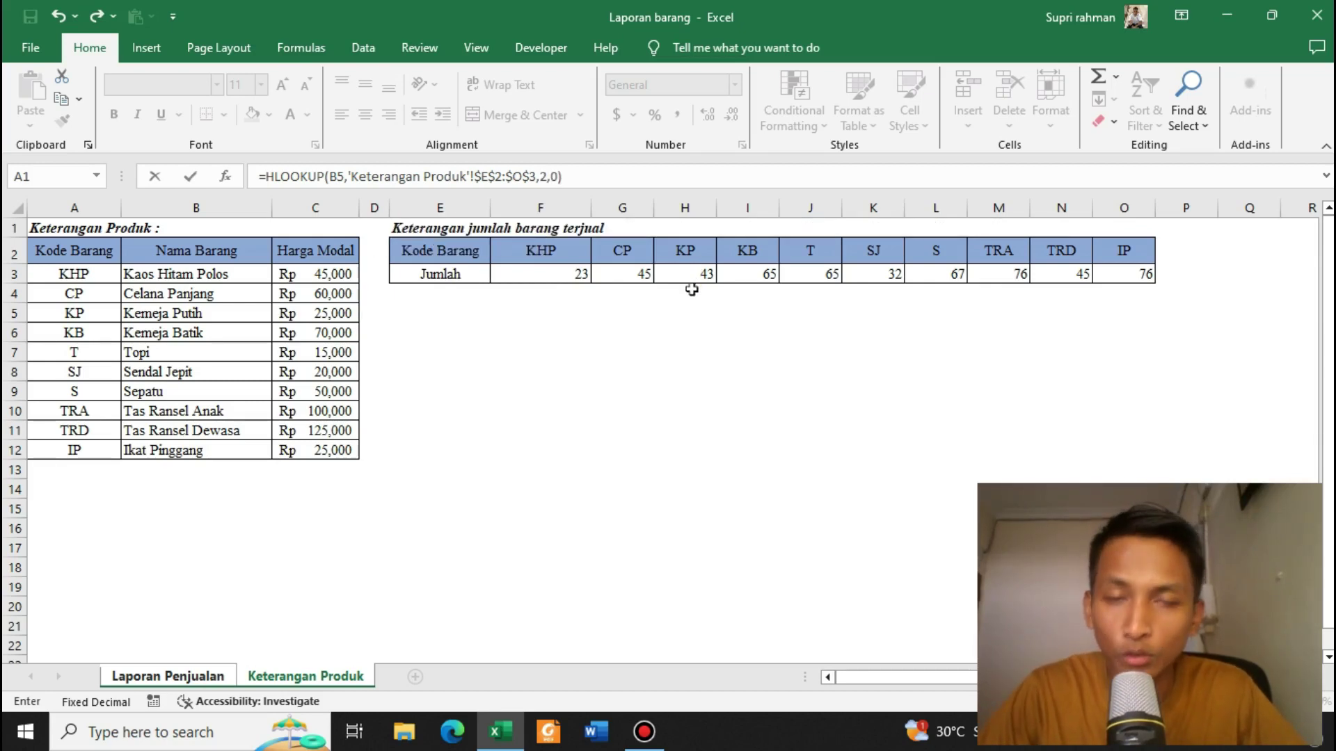
key(Return)
key(Down)
key(Down)
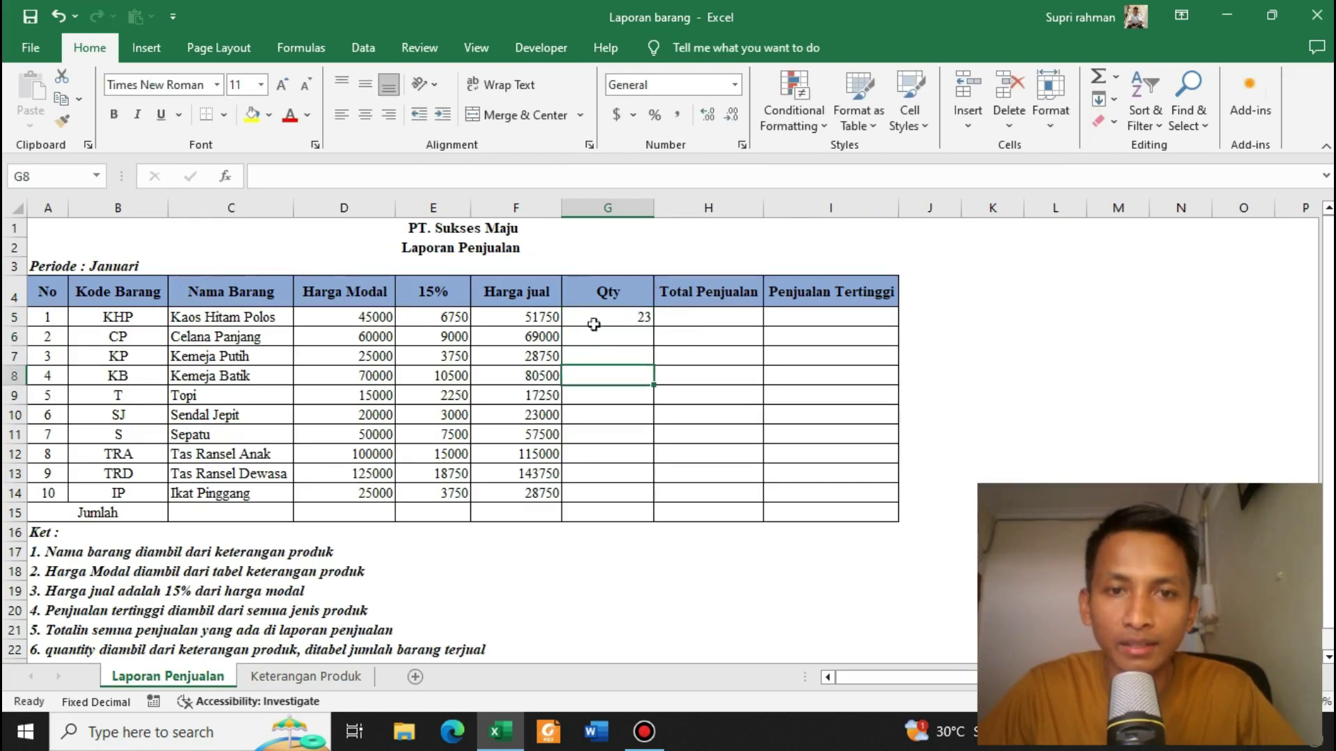
Step: Compare the KHP quantity with the Keterangan Produk sheet and fill the Qty formula from G5 down through G14
click(593, 324)
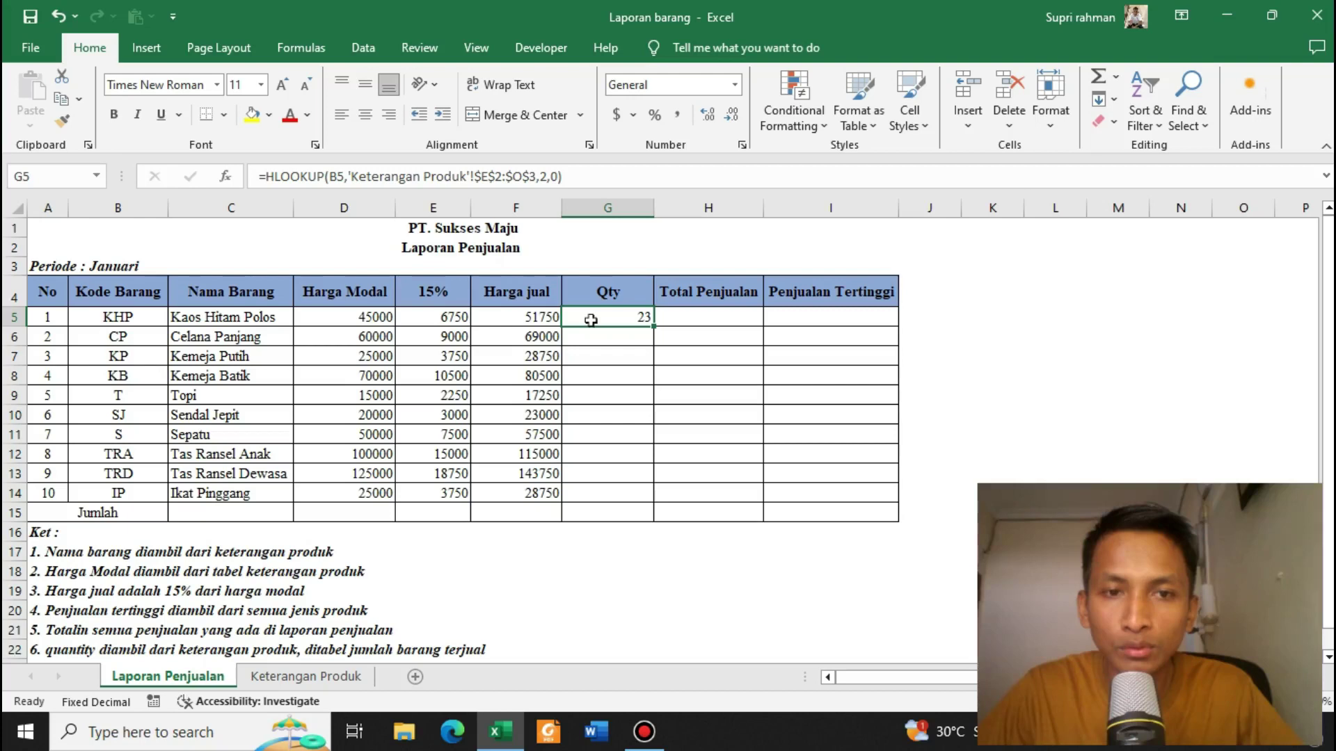
click(310, 676)
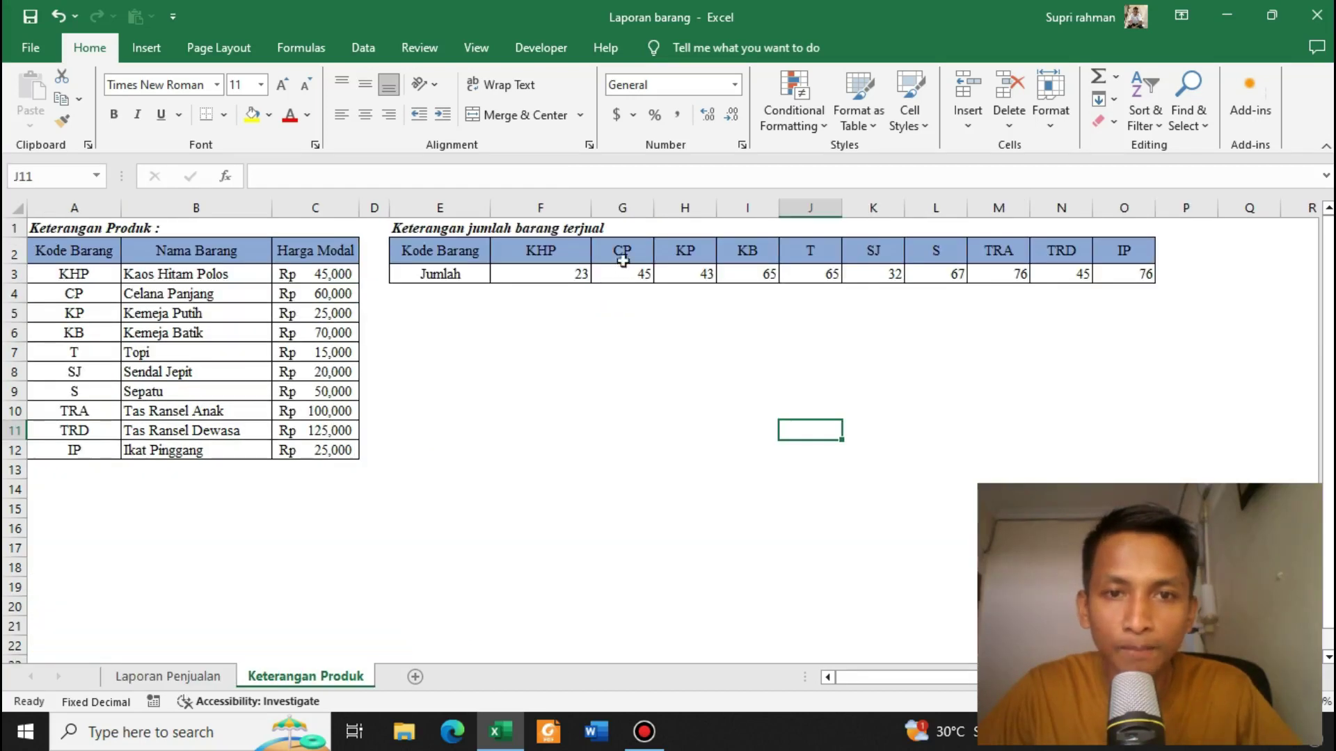
click(168, 676)
click(682, 417)
click(644, 319)
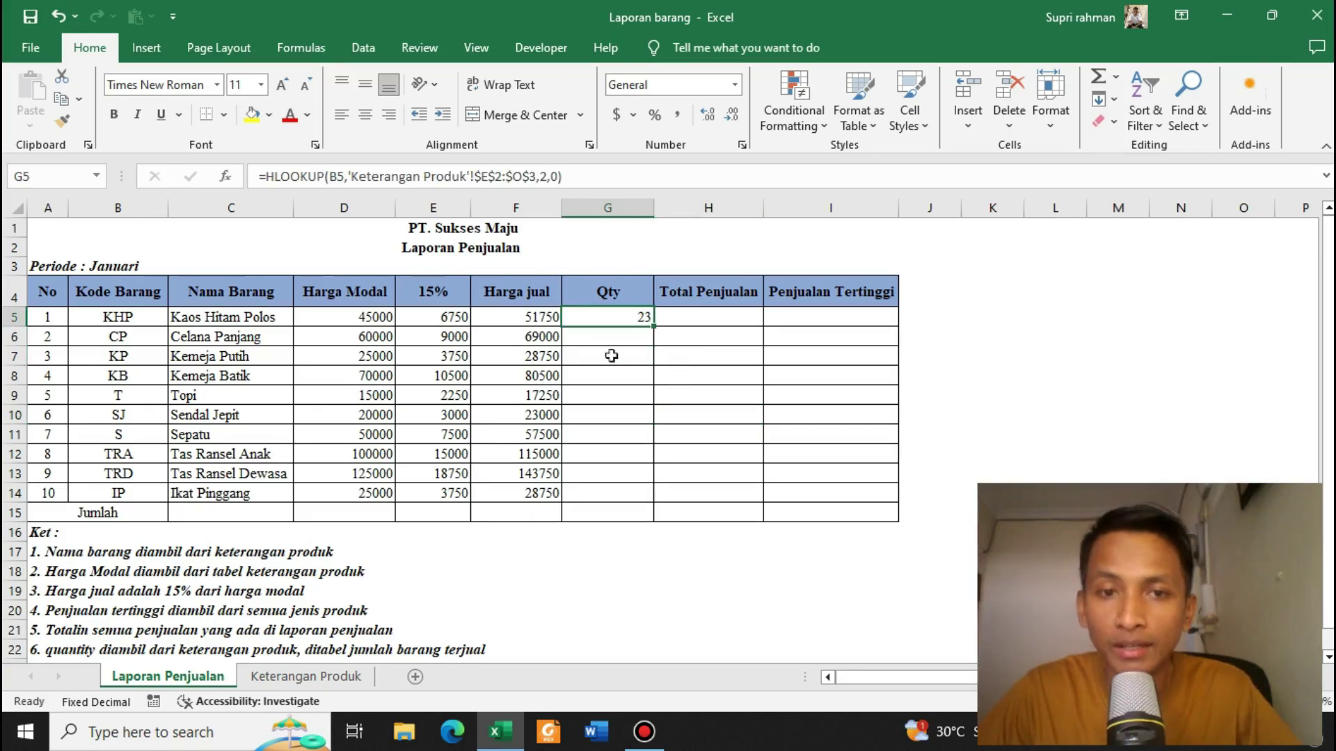
drag(656, 327, 663, 513)
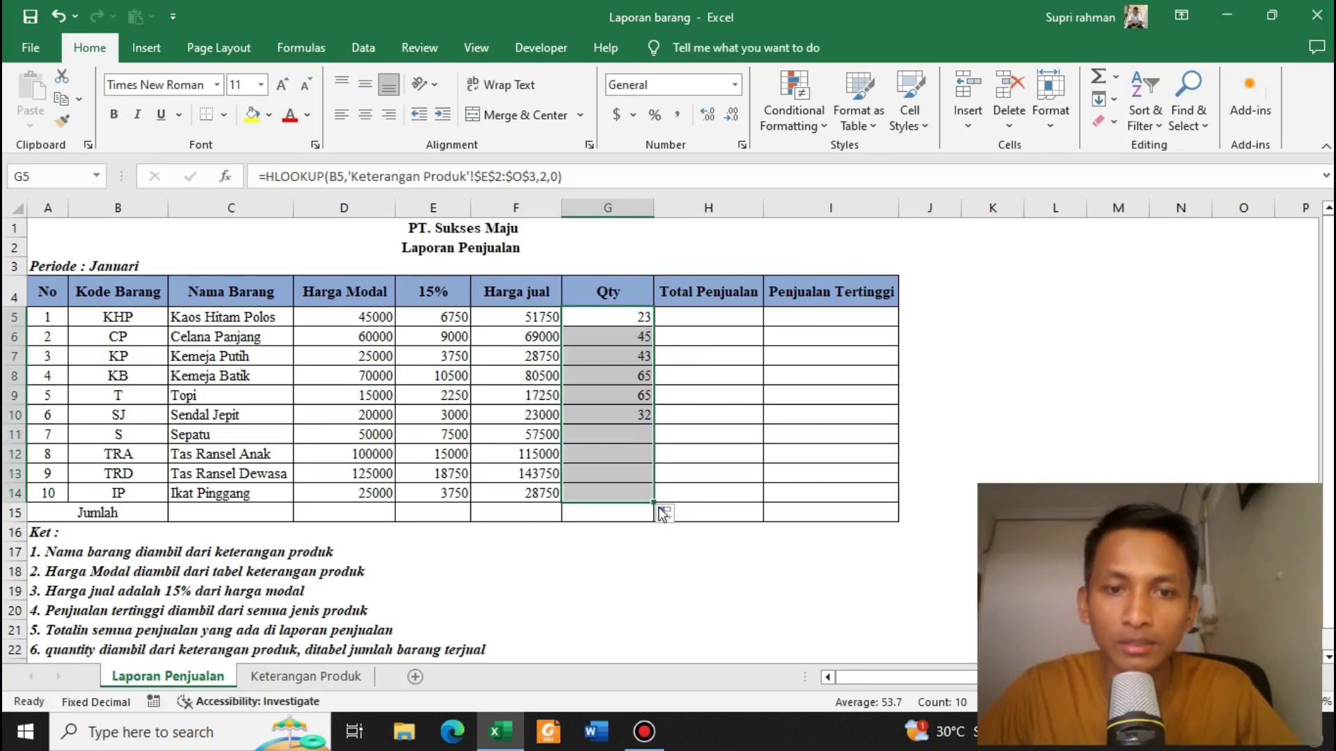
Step: Review the filled quantities and their lookup formulas in the Qty column, G5:G14
click(743, 452)
click(711, 415)
click(695, 382)
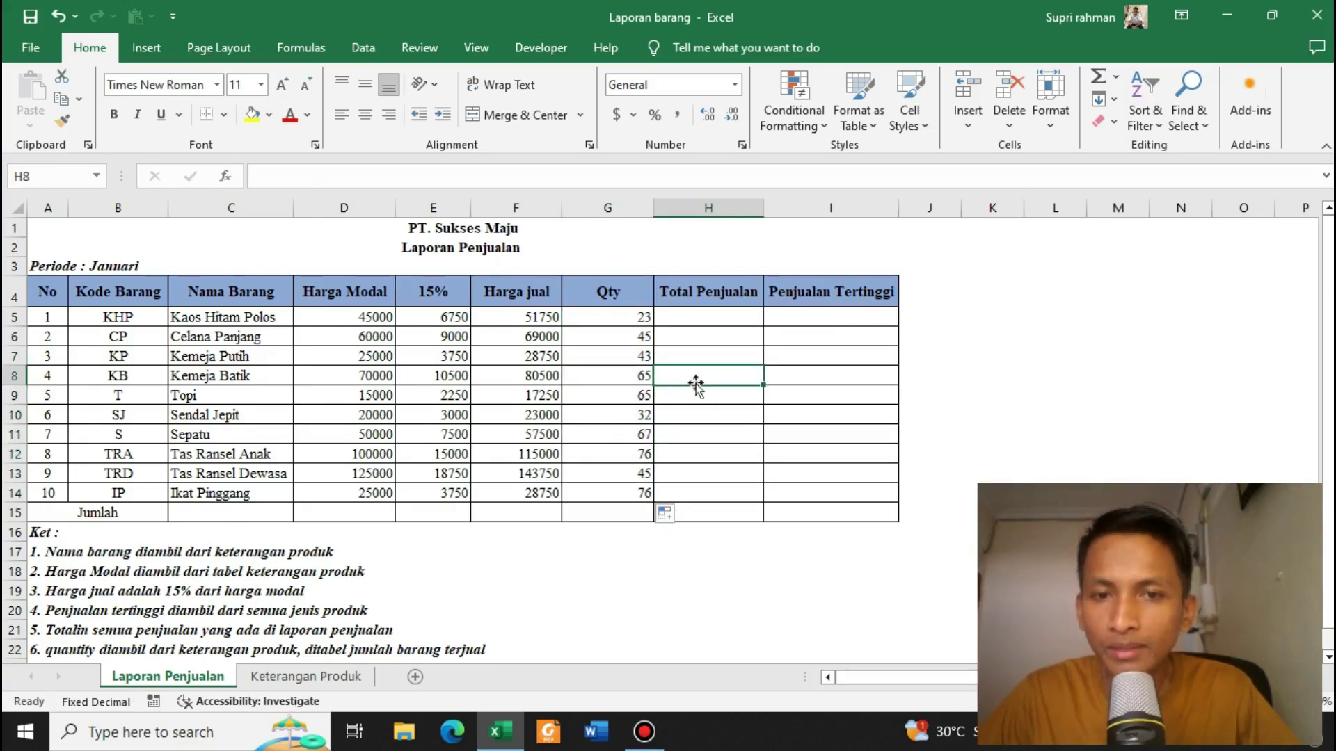
click(639, 380)
click(633, 396)
click(632, 416)
click(632, 434)
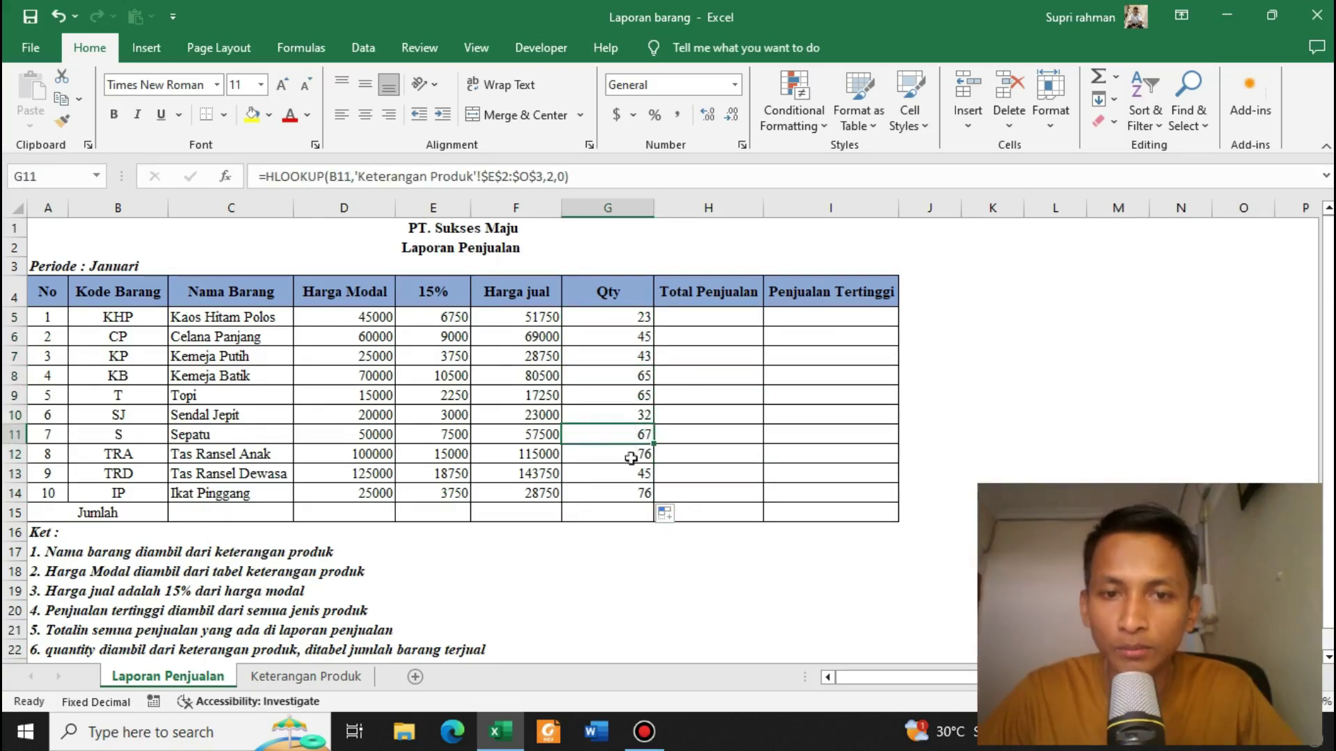
click(630, 413)
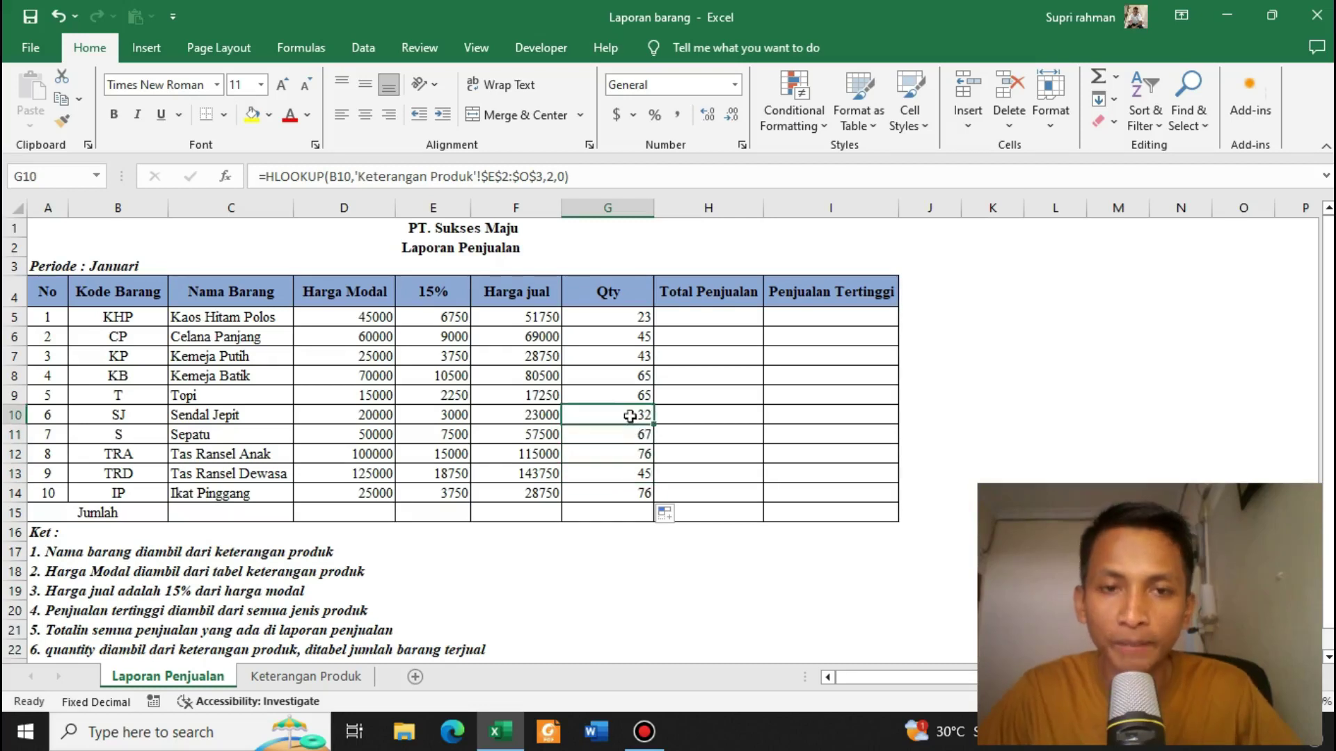
key(Up)
key(Up)
key(Up)
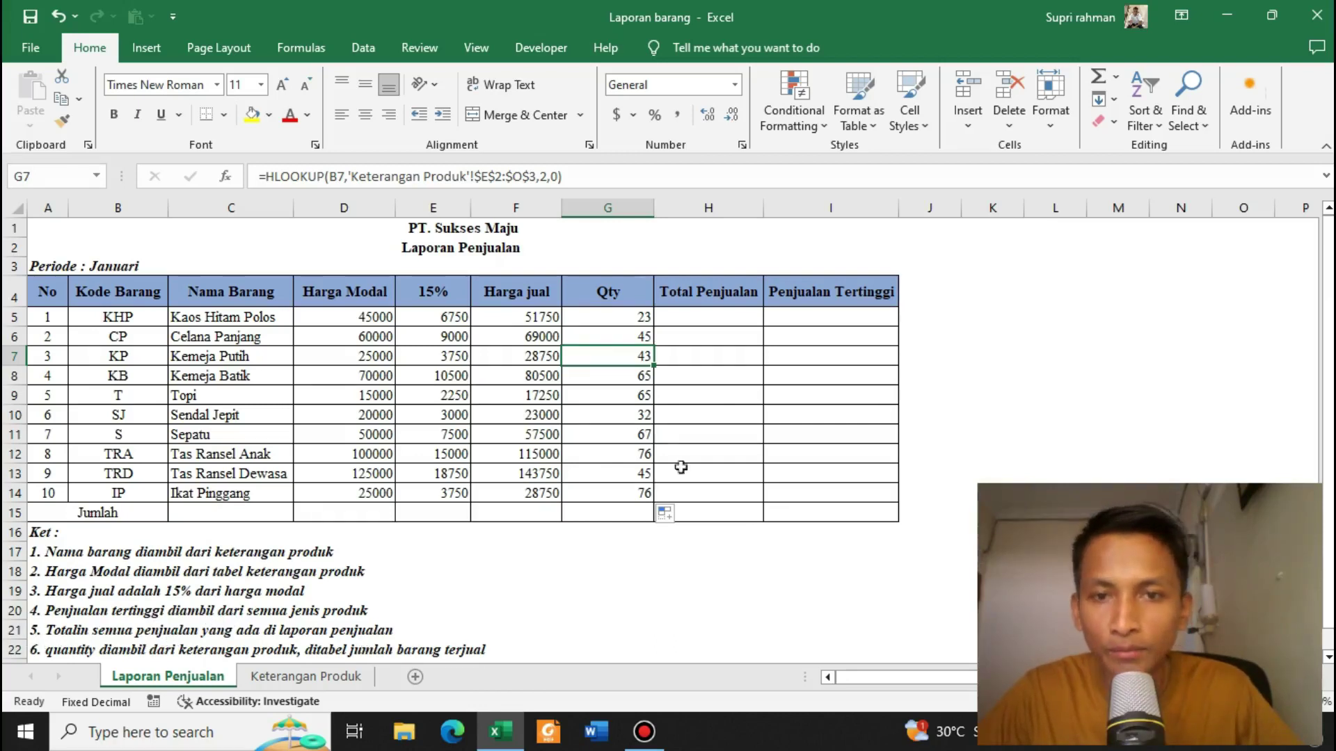
Step: In cell H5 under Total Penjualan, enter the formula =F5*G5 to multiply the selling price by the quantity
click(758, 359)
click(698, 303)
click(702, 316)
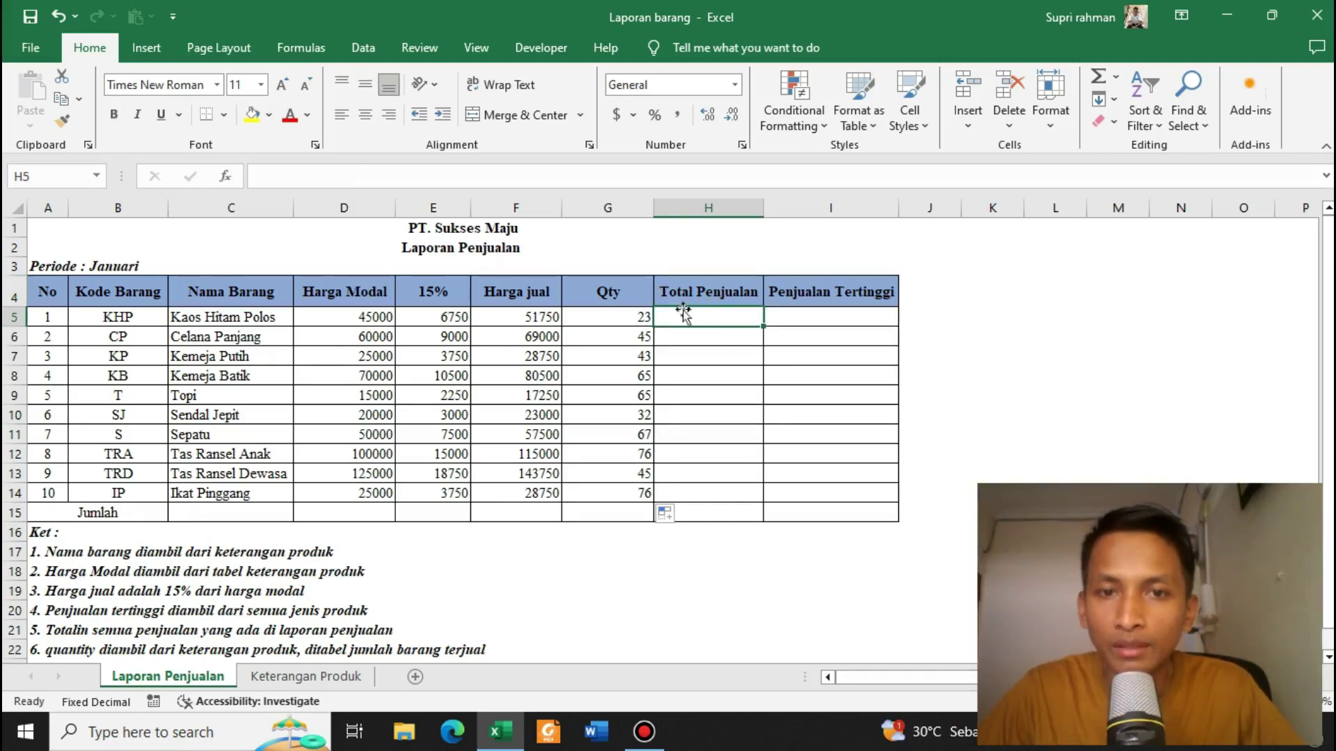
click(634, 316)
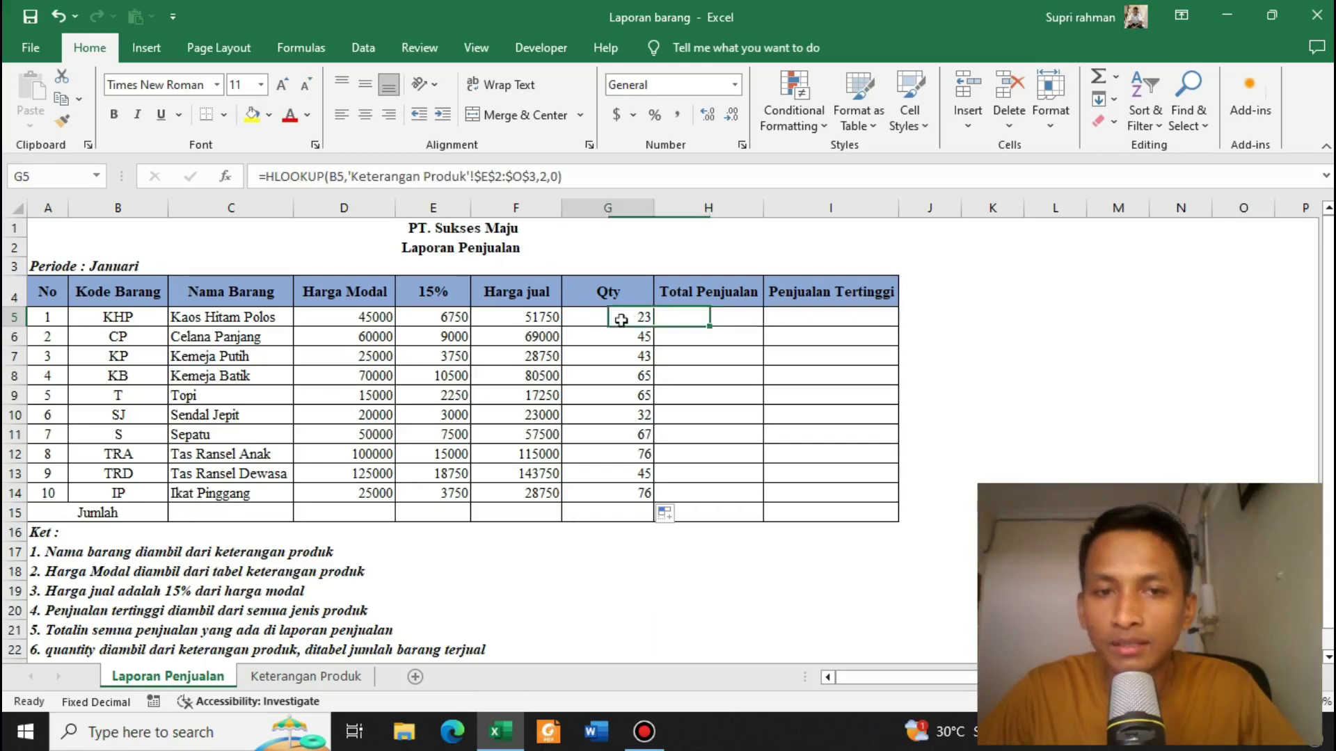
click(515, 317)
click(752, 322)
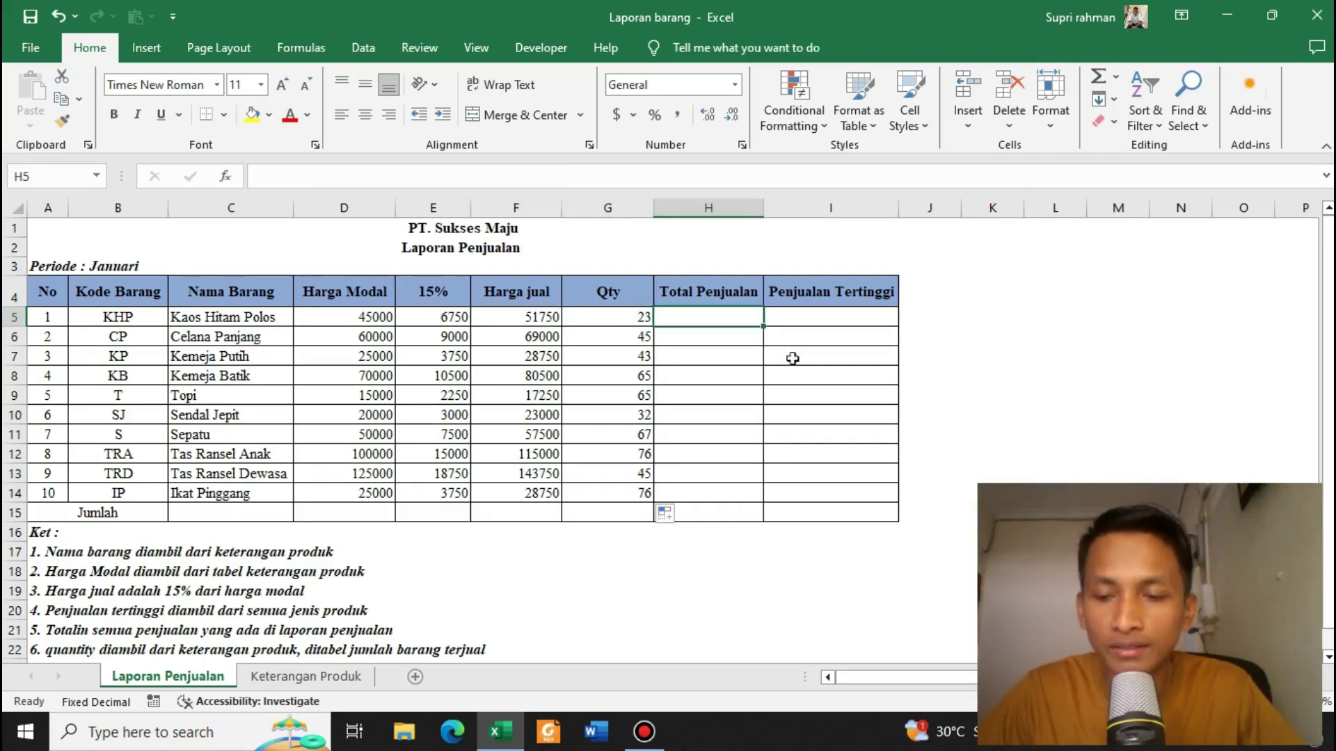
text(=)
key(Left)
key(Left)
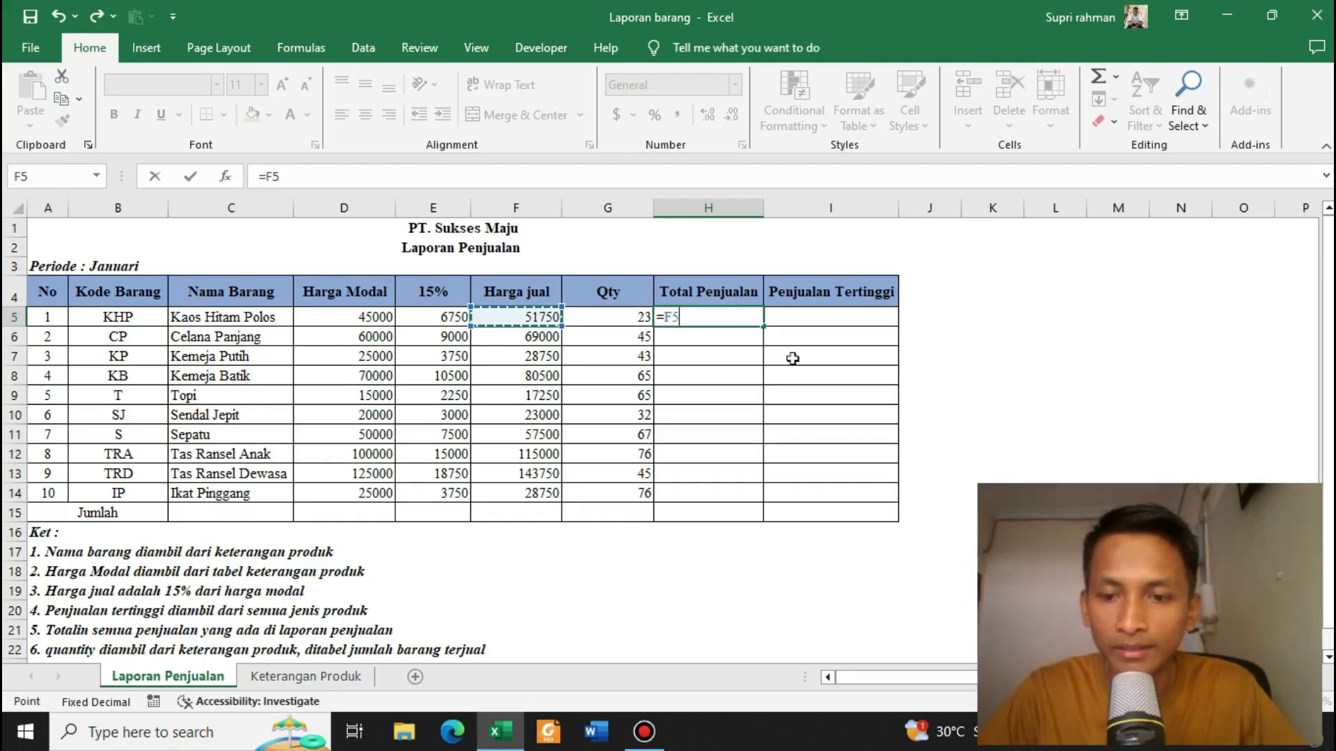
text(*)
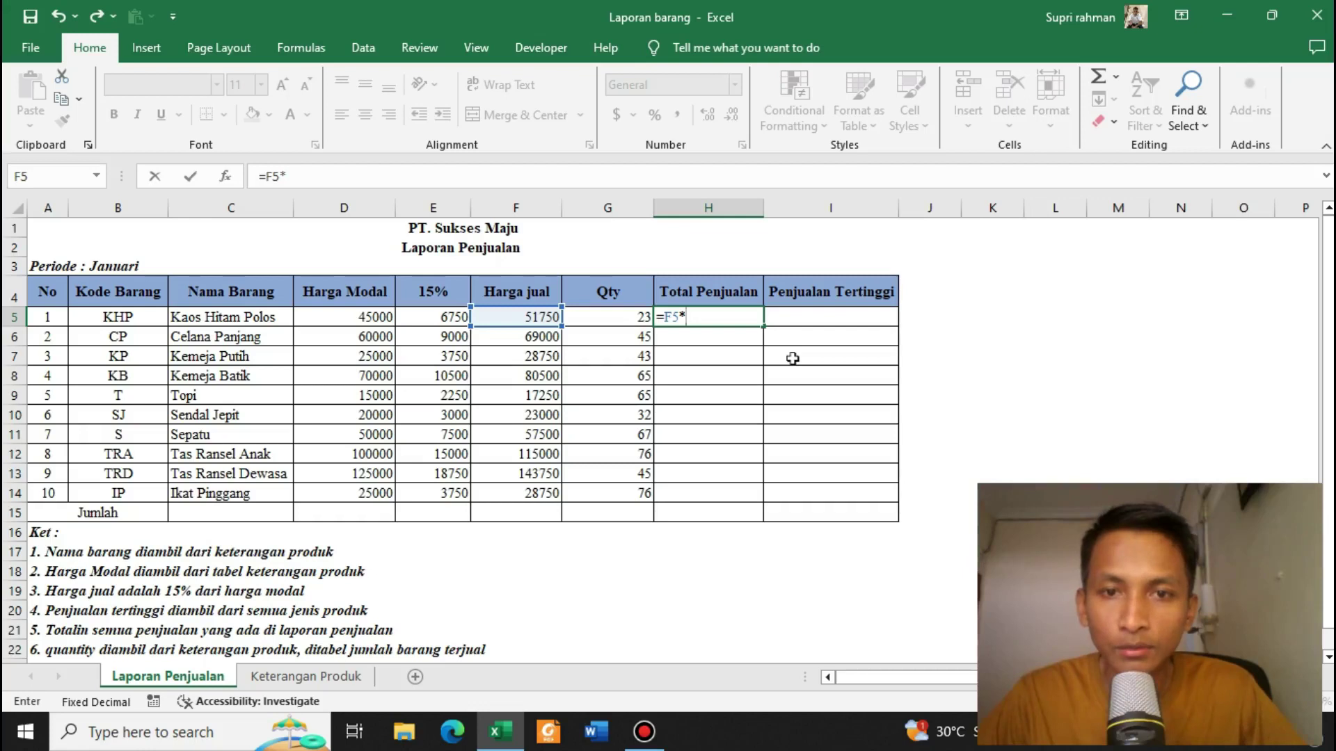
key(Left)
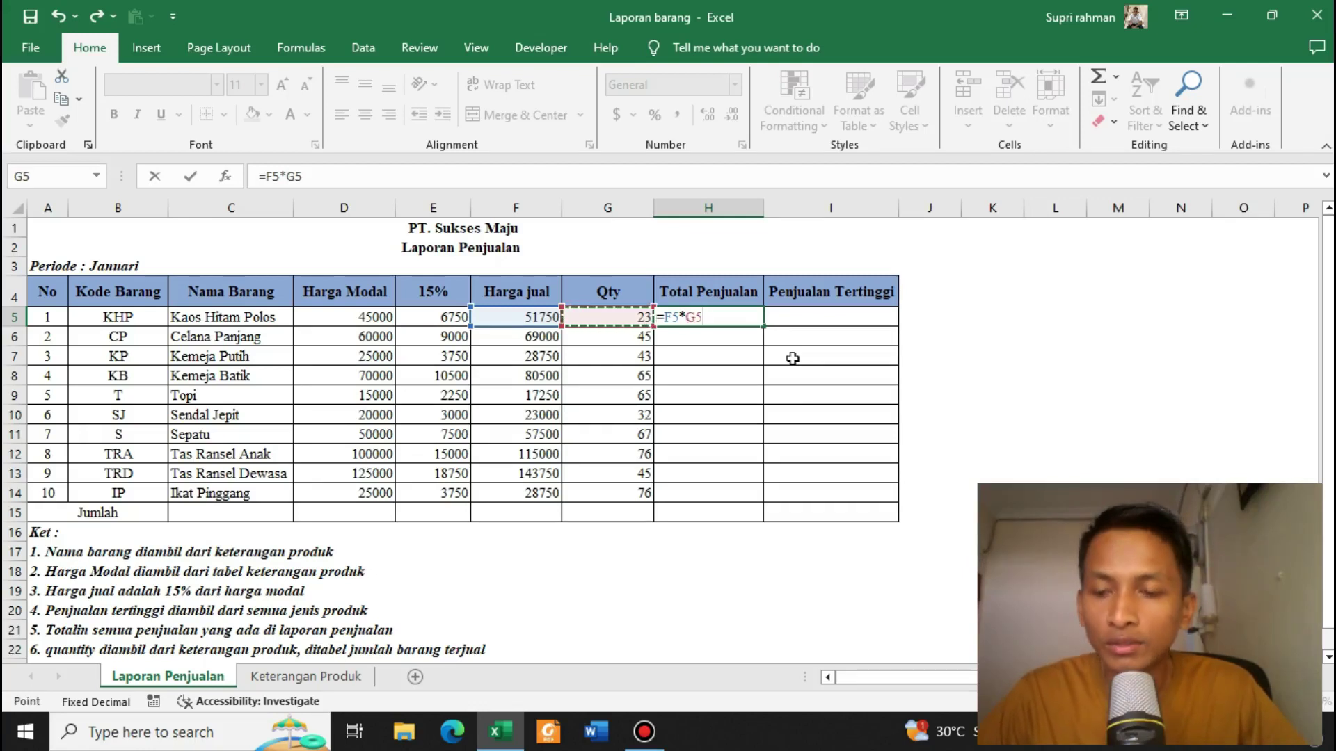
key(Return)
Step: Fill the Total Penjualan formula from H5 down through H14
click(685, 316)
drag(764, 327, 764, 498)
click(793, 416)
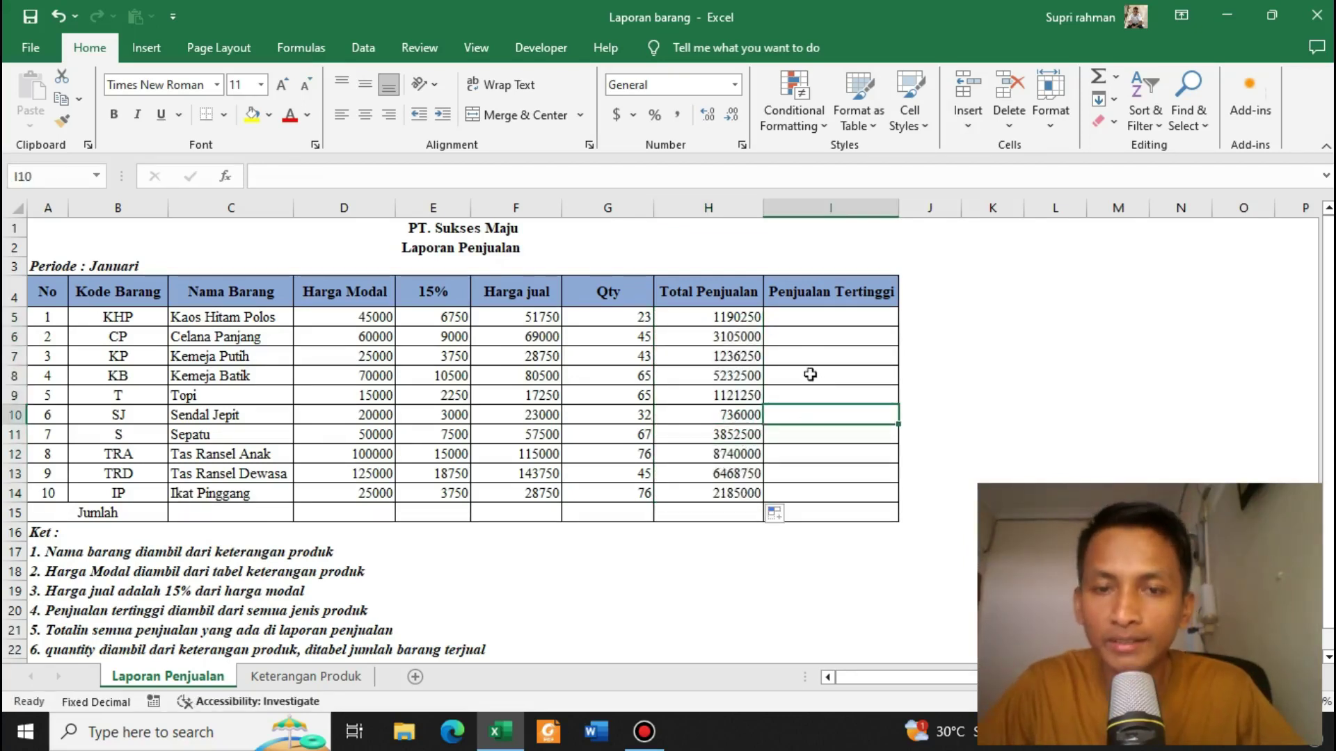
click(812, 340)
click(679, 413)
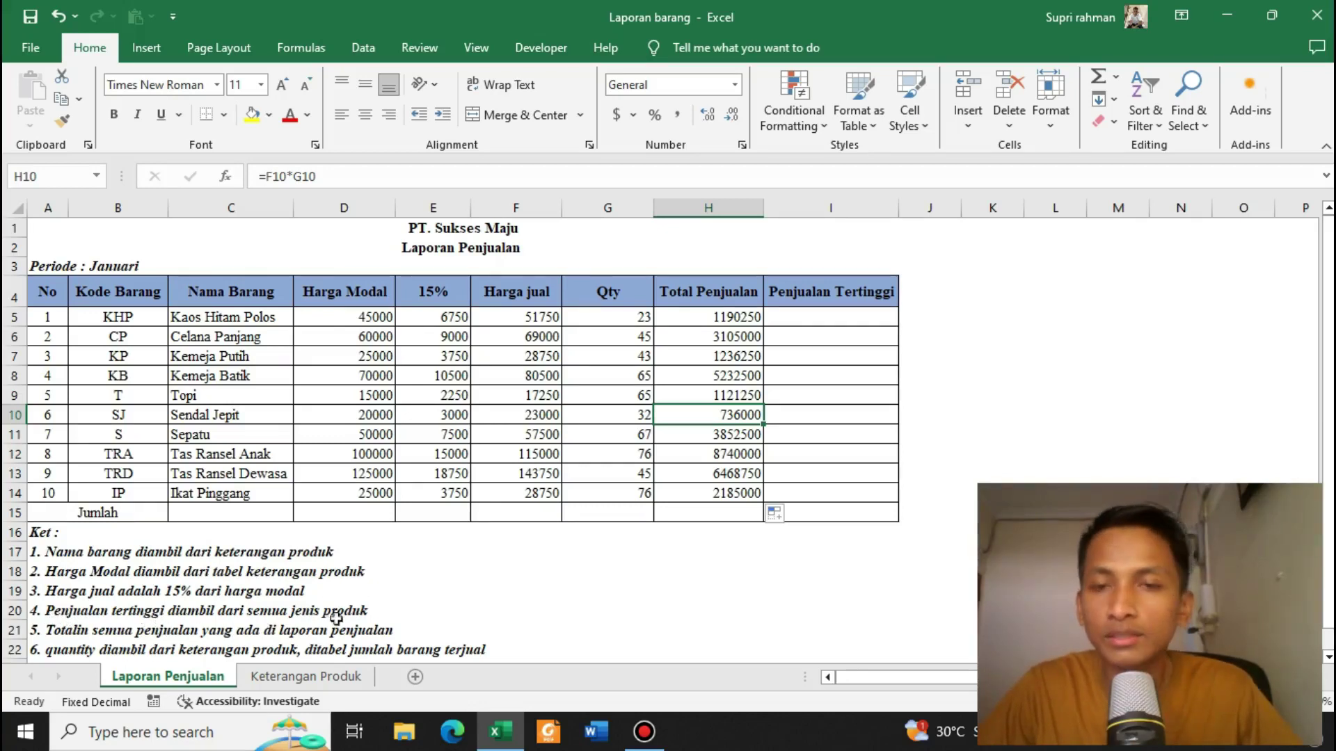
Step: In cell I5 under Penjualan Tertinggi, enter the formula =RANK(H5,$H$5:$H$14) to rank the product's total sales
click(781, 430)
click(799, 376)
click(814, 317)
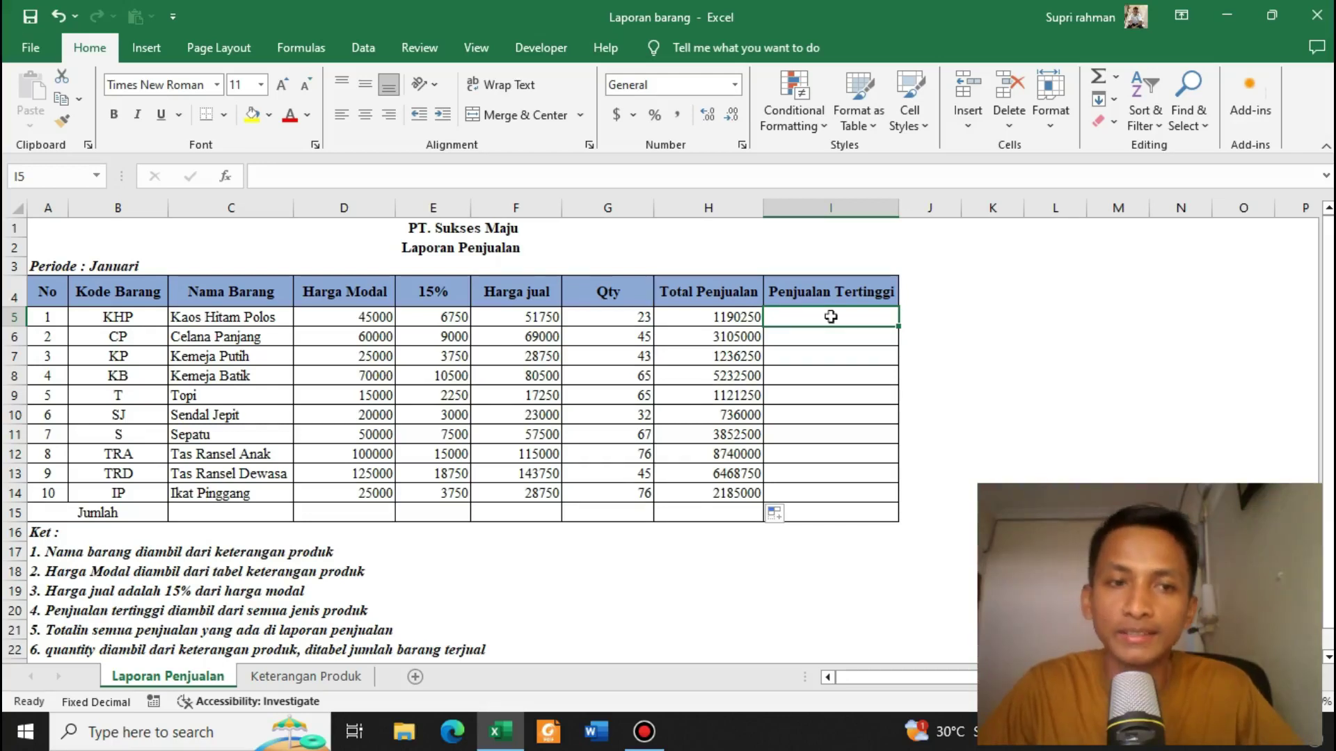
mouse_move(831, 317)
mouse_down()
mouse_move(841, 495)
mouse_move(821, 319)
mouse_up()
text(=)
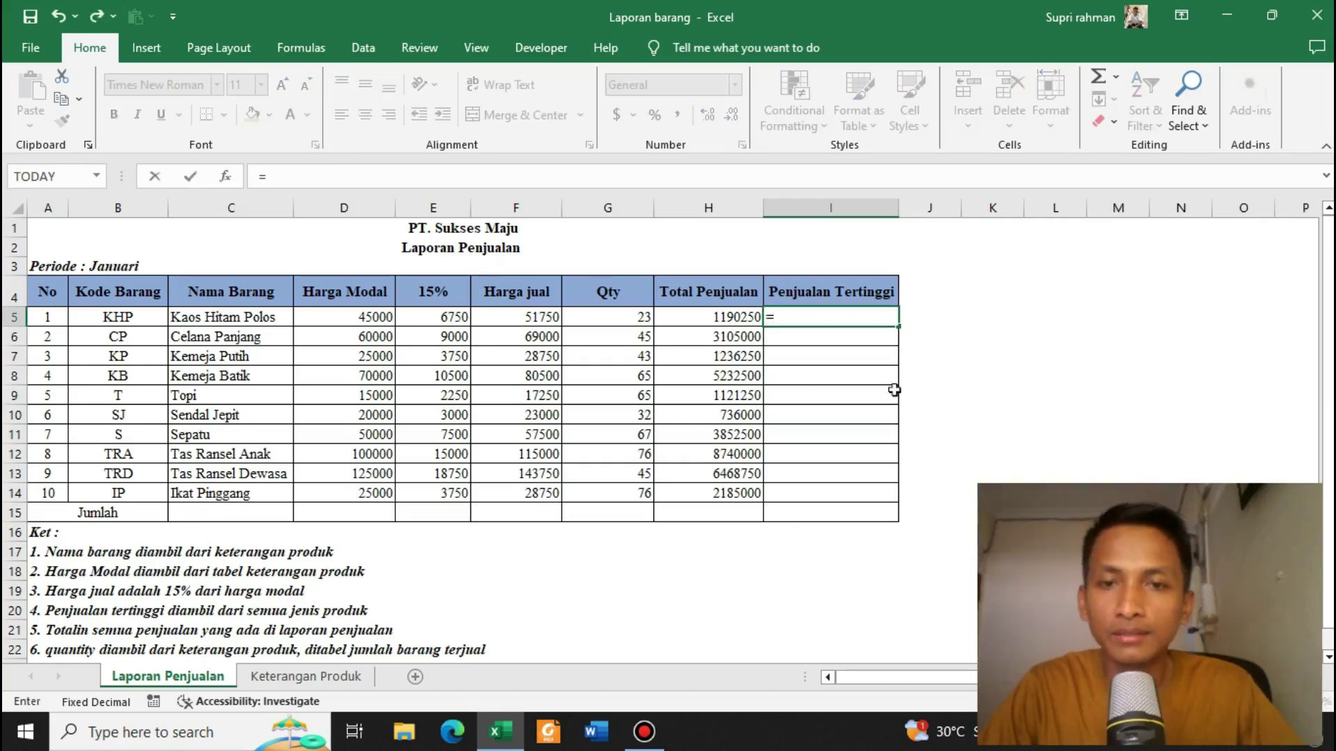
text(rank)
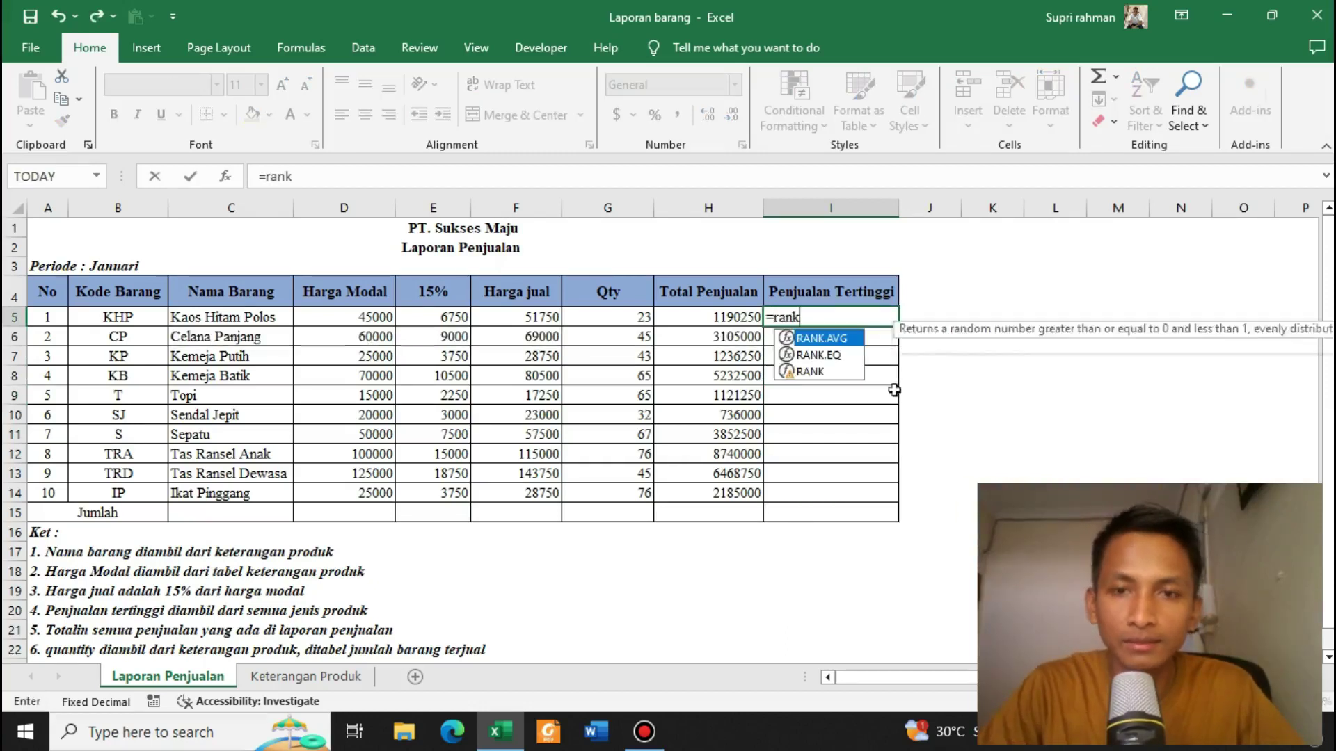
key(Down)
key(Down)
key(Tab)
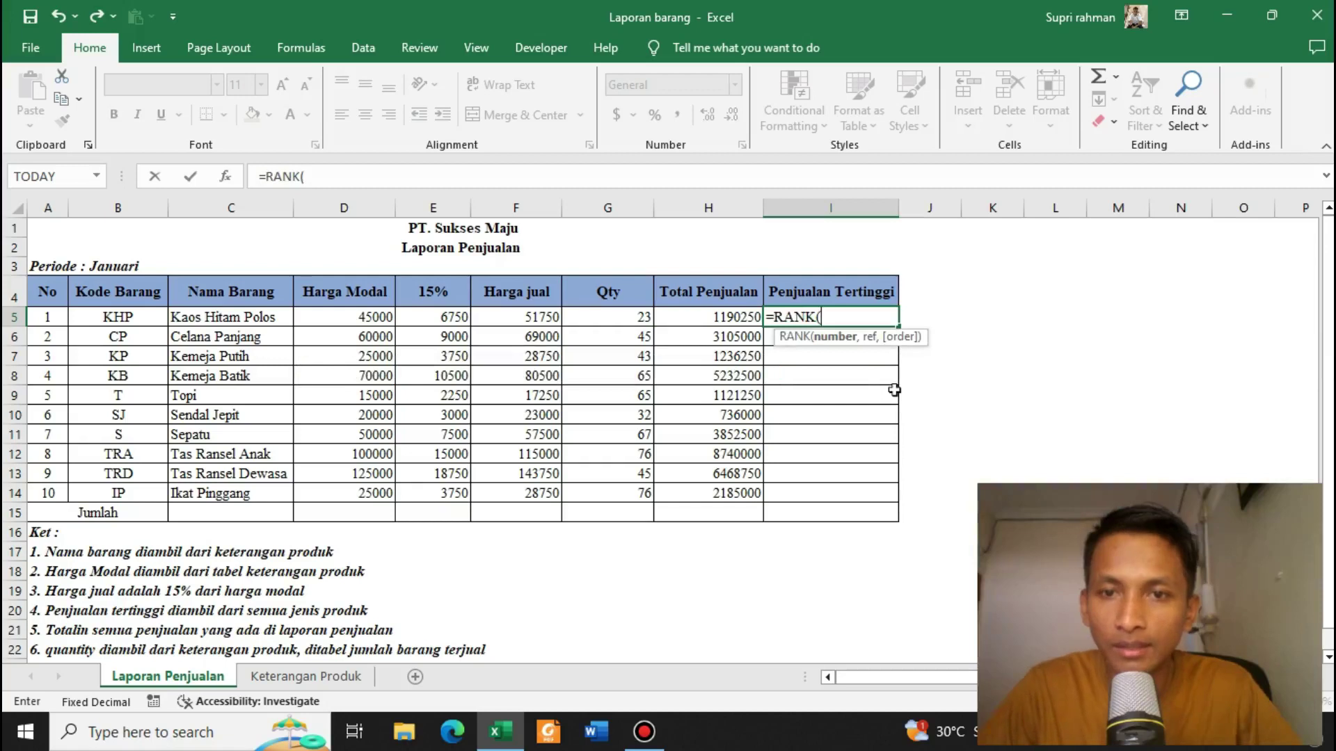
click(729, 317)
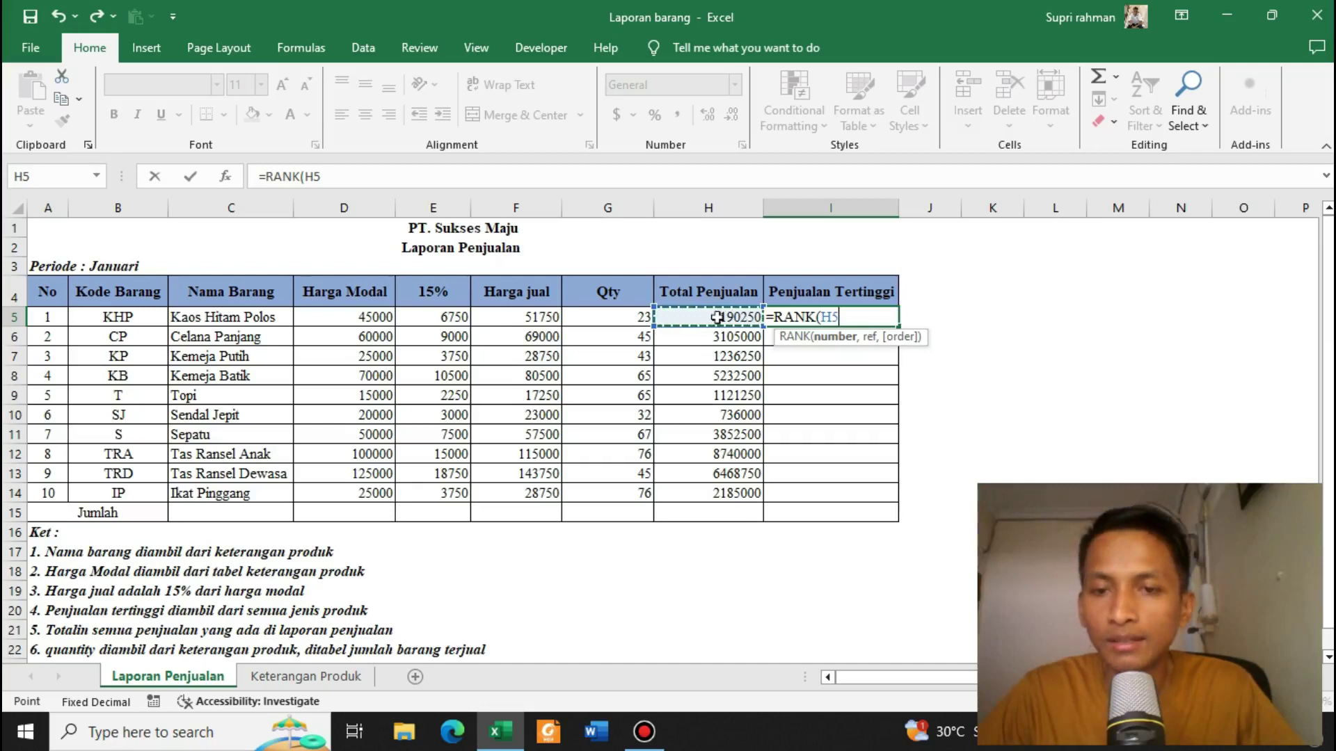
text(,)
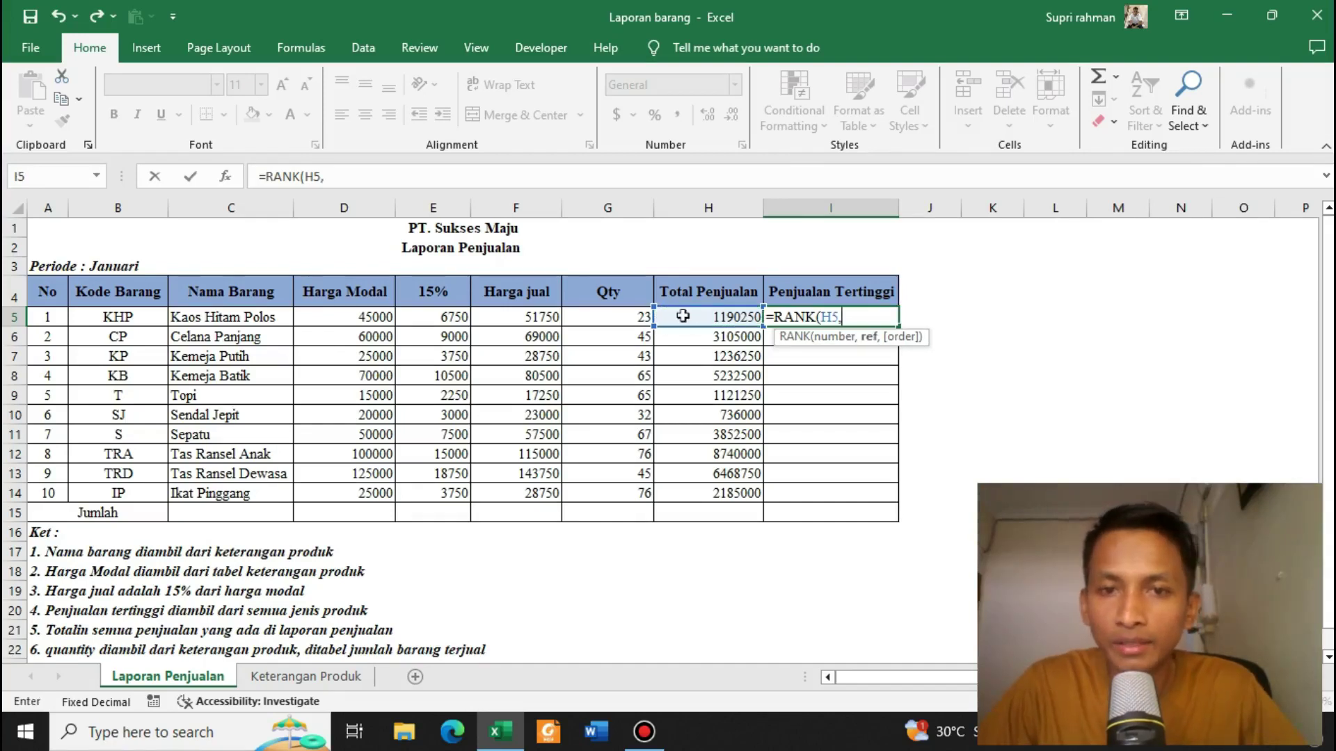
drag(676, 324, 696, 500)
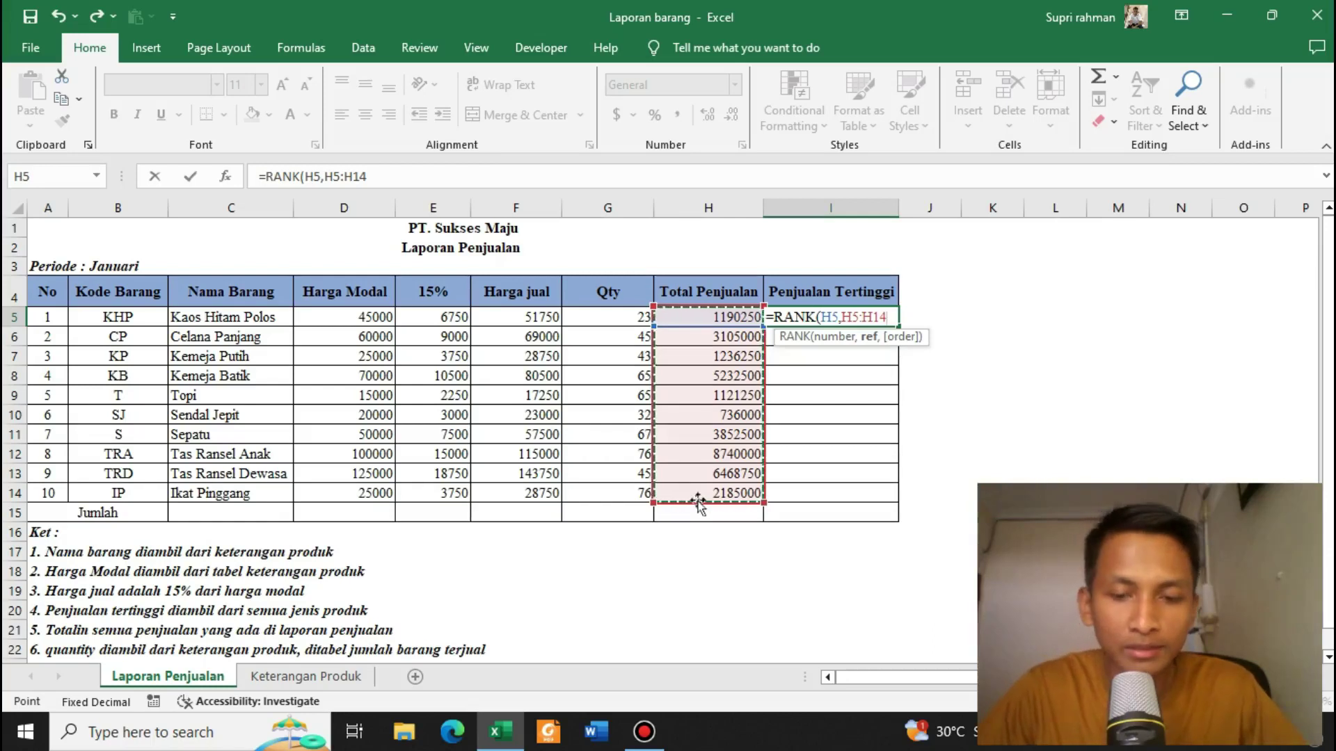
key(F4)
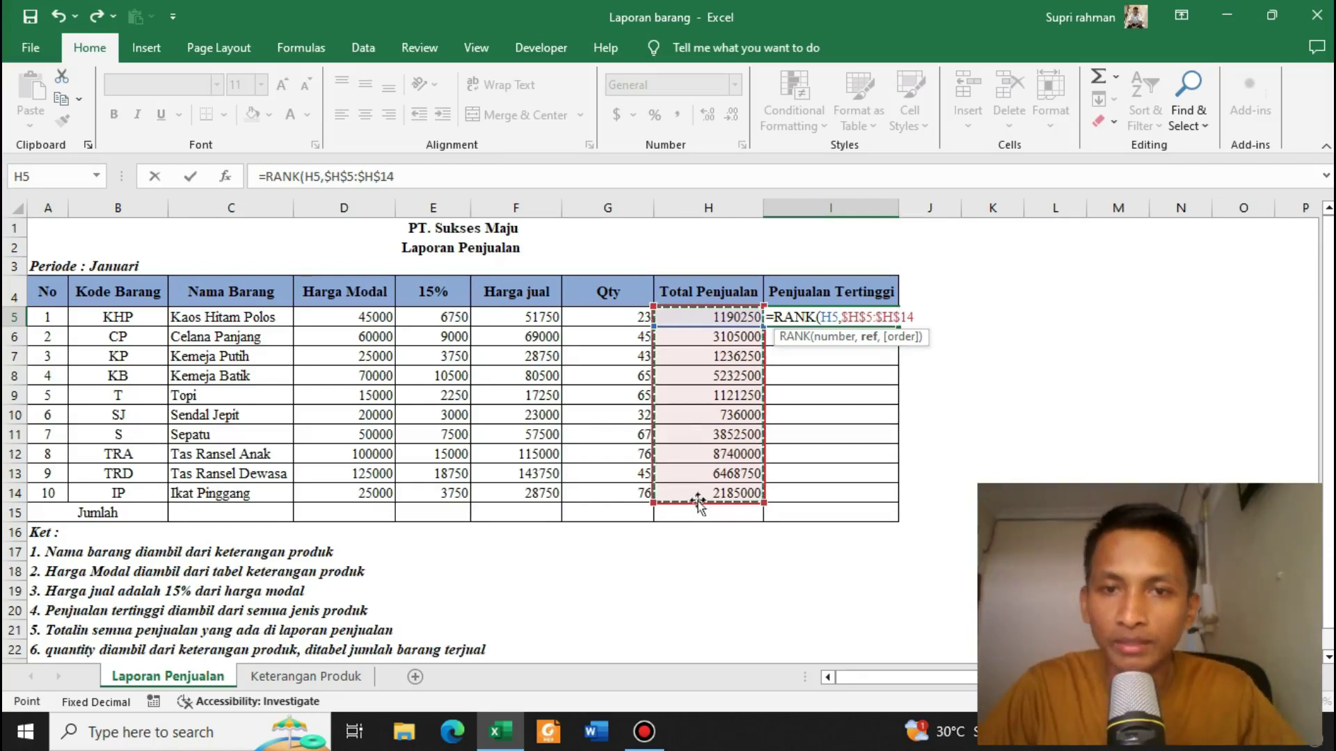
text())
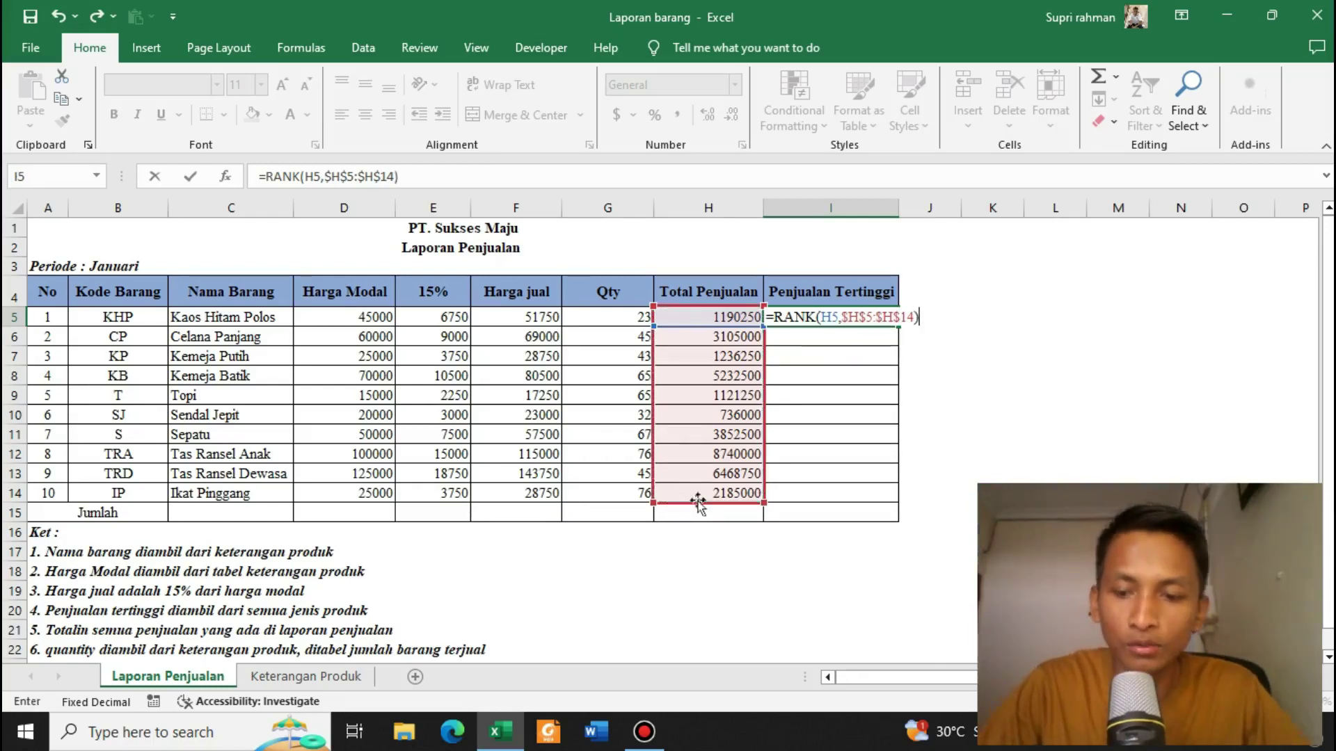
key(Return)
Step: Fill the Penjualan Tertinggi ranking formula from I5 down through I14
click(836, 316)
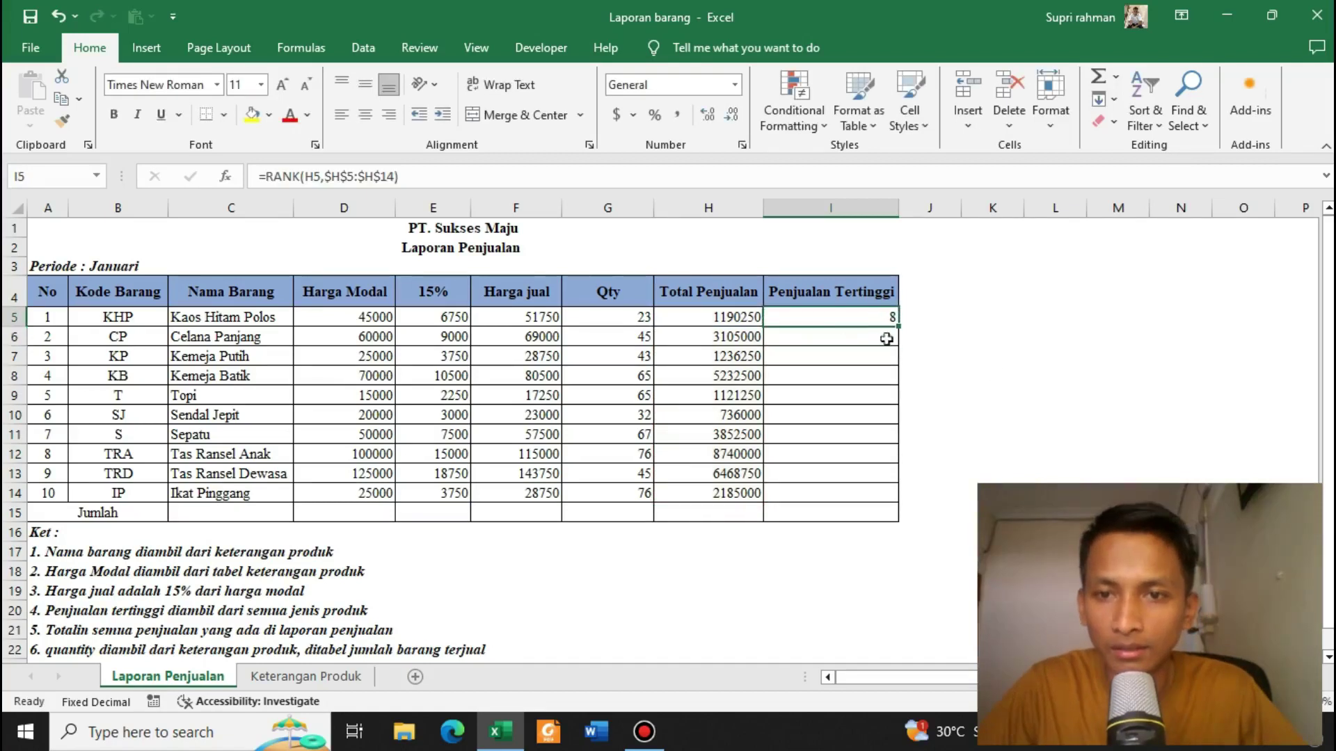
drag(900, 326, 897, 502)
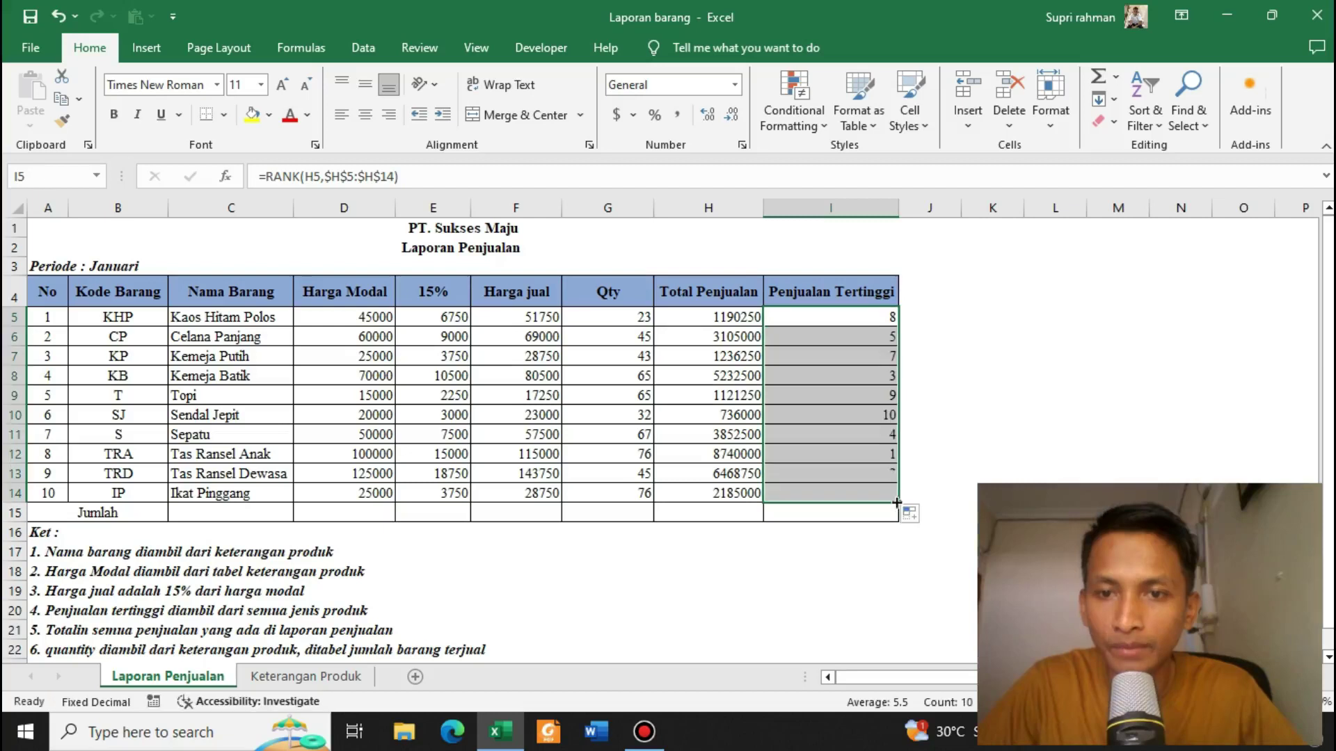
click(873, 416)
click(835, 454)
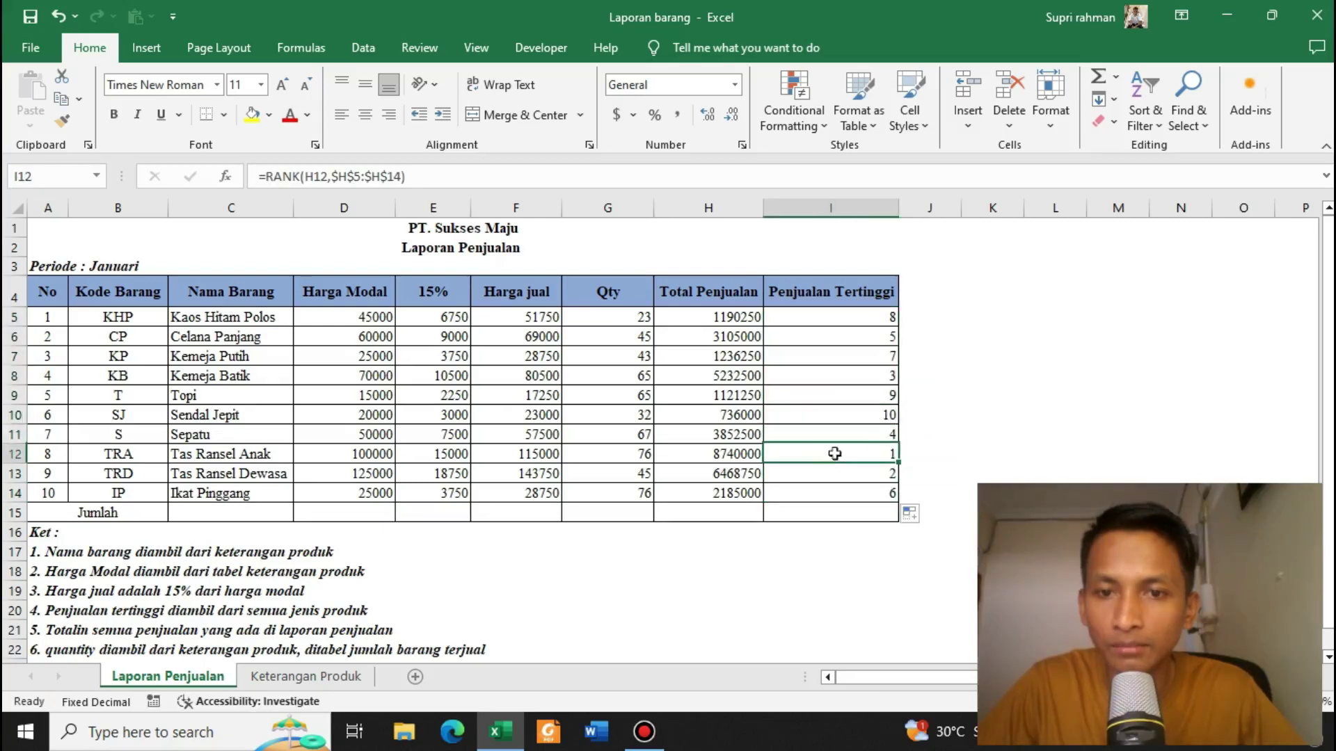
Step: Compare the top-ranked product's row with the other totals in H5:H14 to check the sales ranking
click(14, 453)
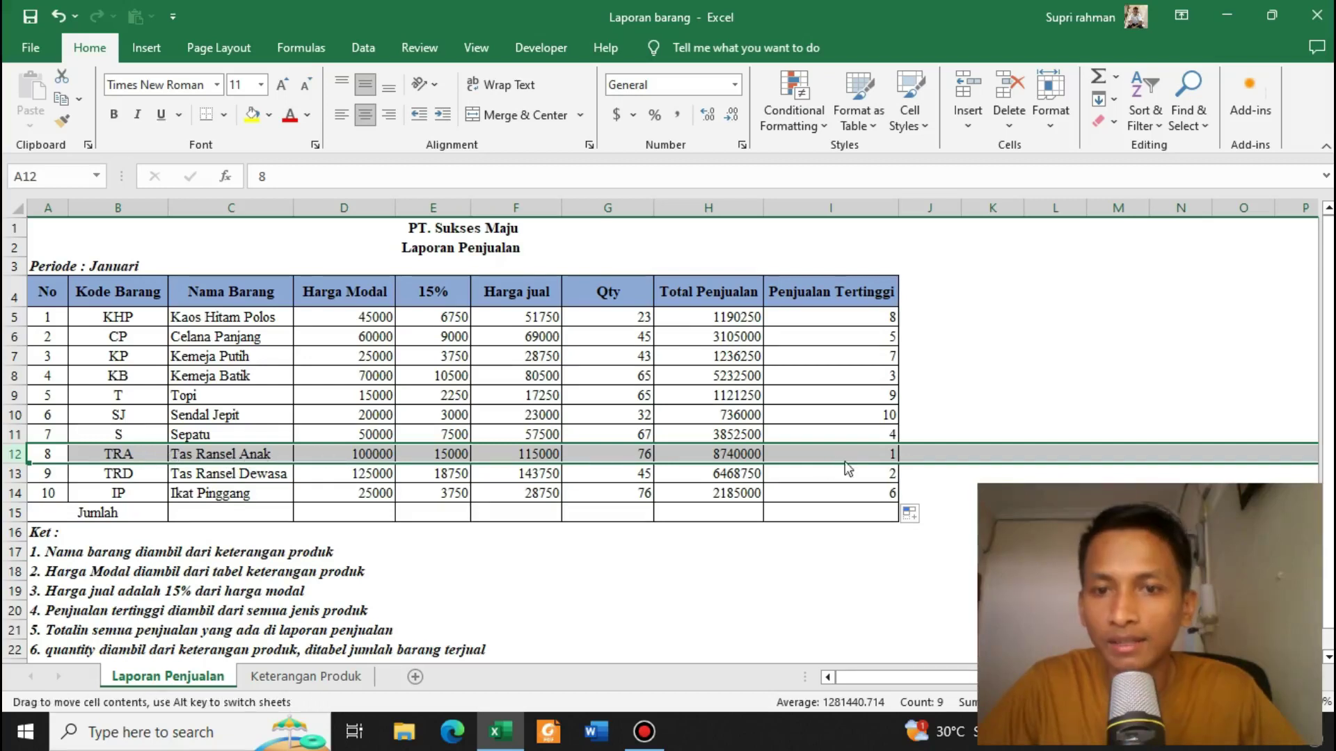
click(704, 454)
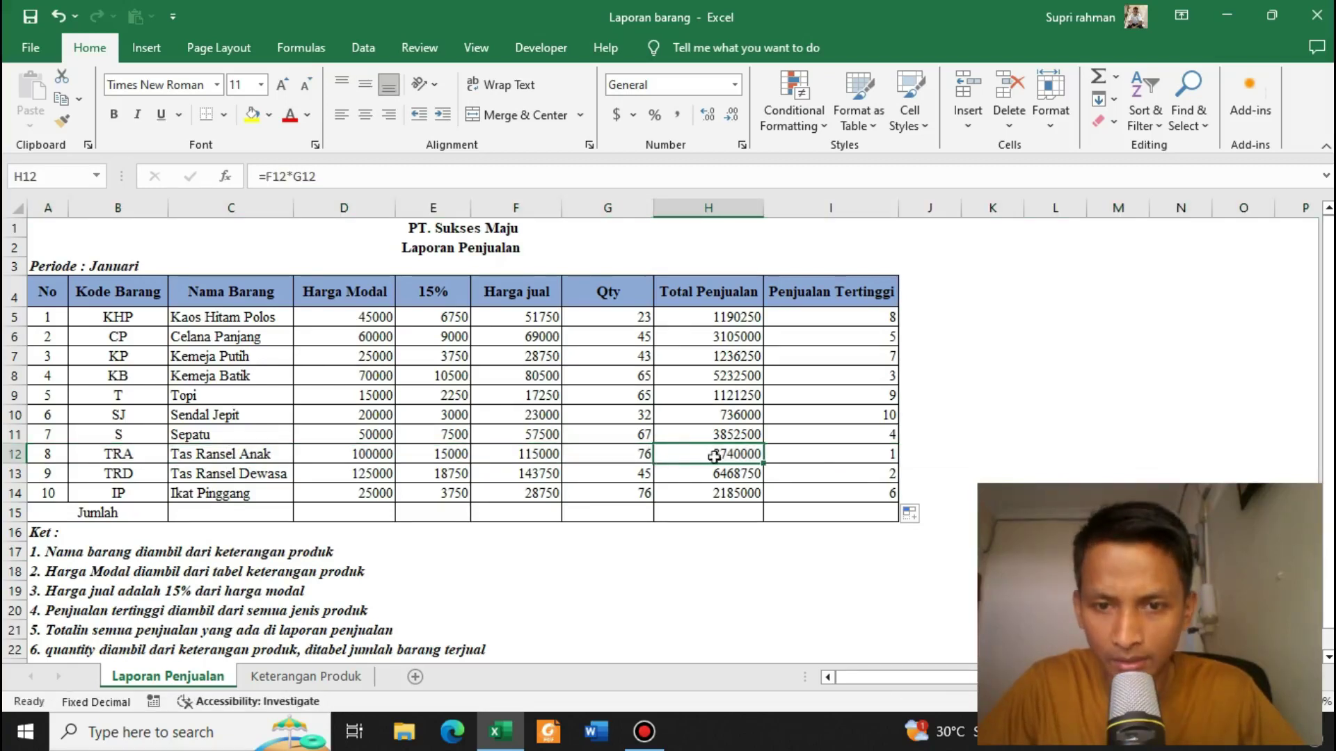
click(741, 468)
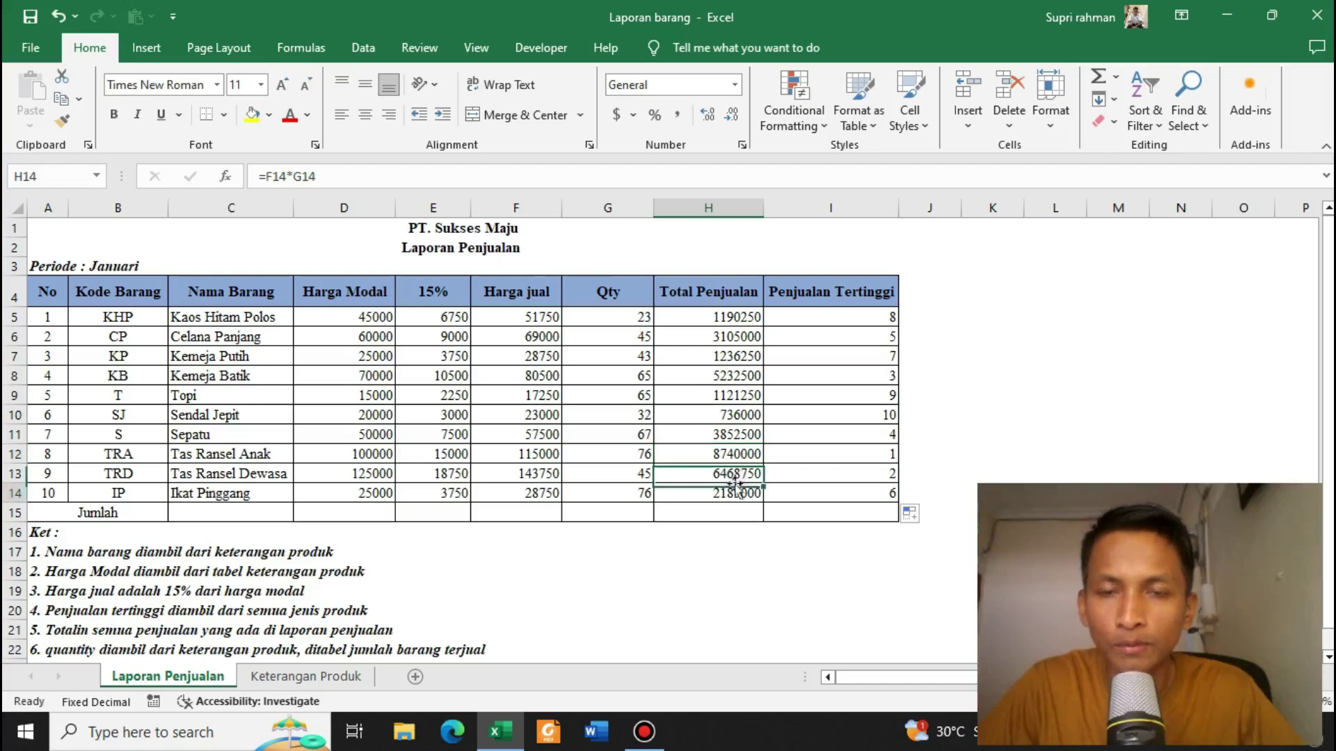
click(680, 455)
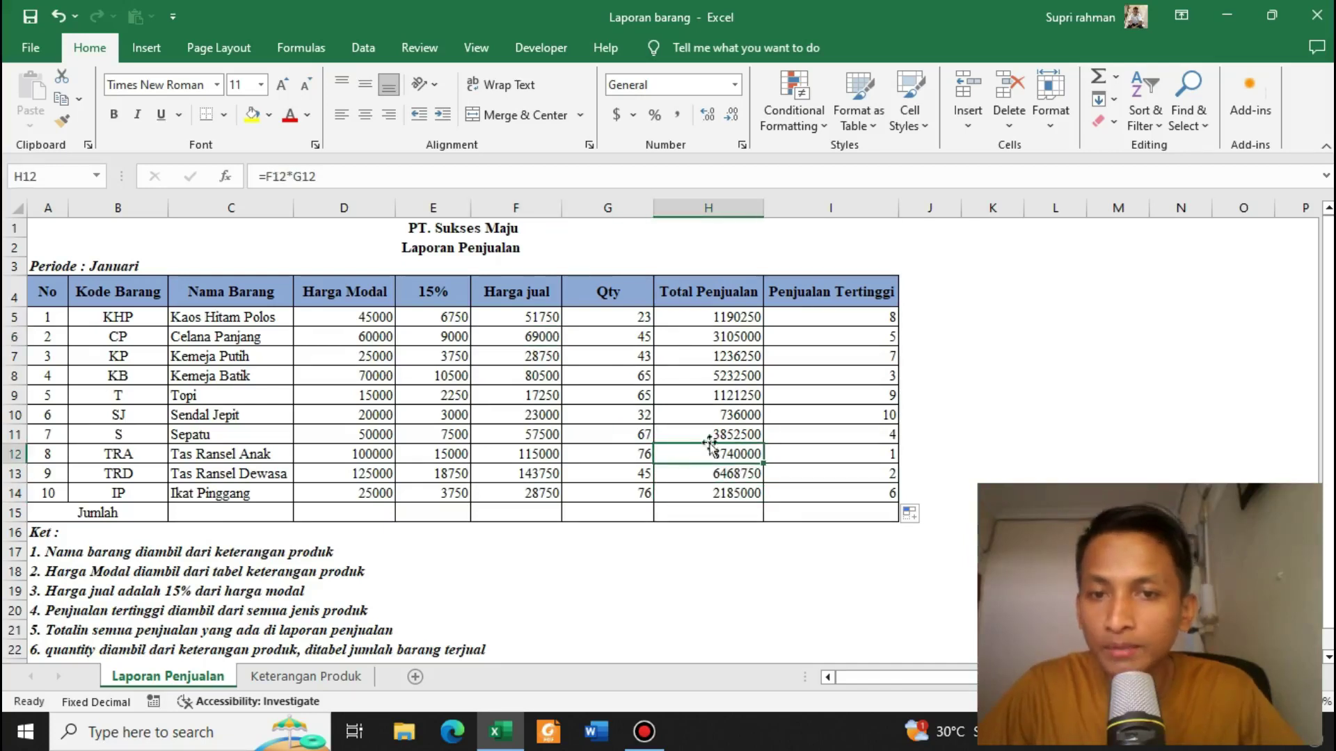
drag(720, 316, 720, 493)
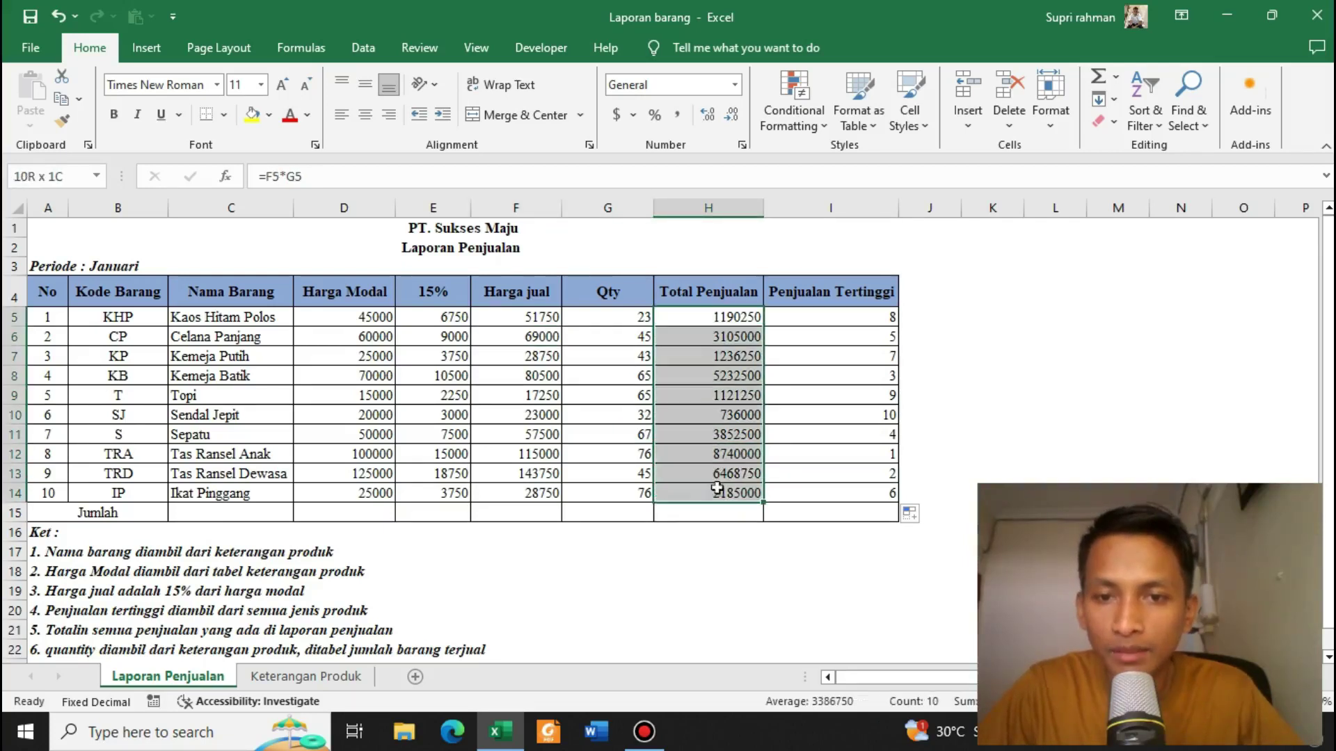
click(720, 442)
drag(724, 316, 736, 494)
click(722, 403)
click(709, 318)
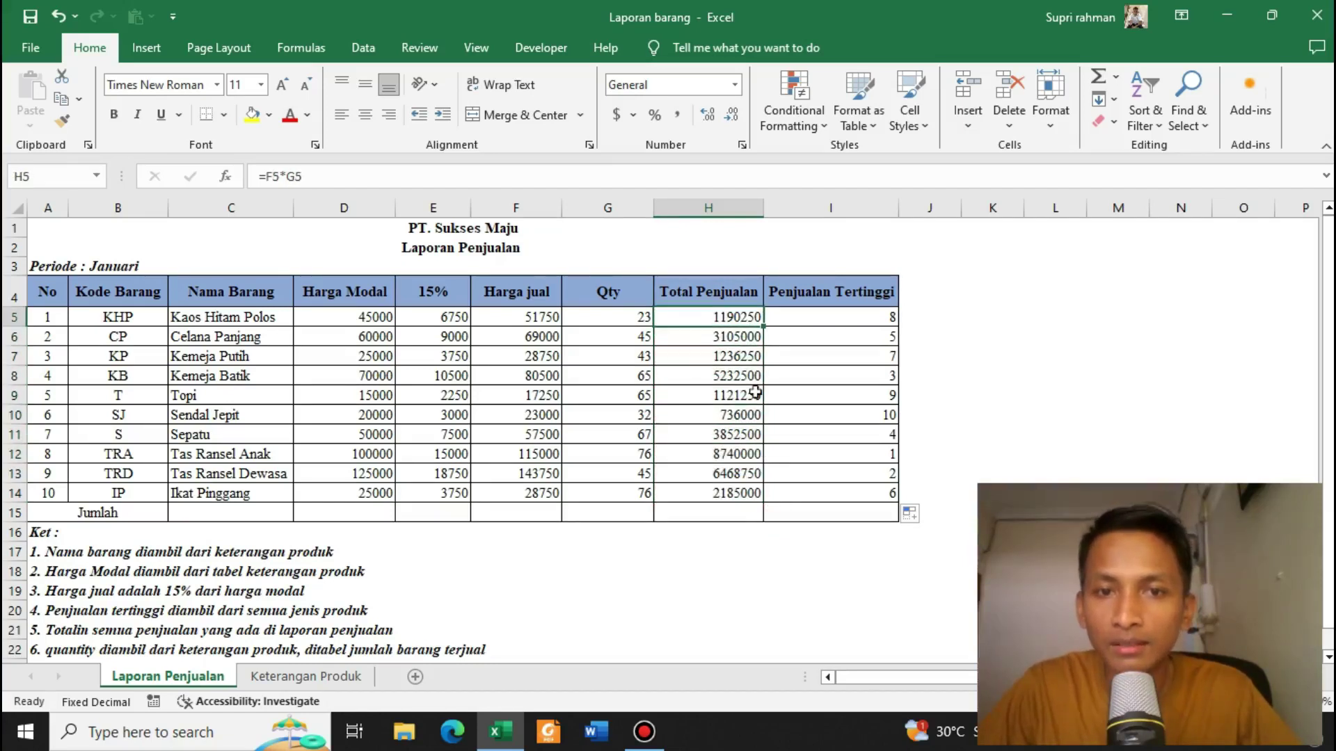
Step: Choose the Accounting number format for the Harga Modal, 15% and Harga jual values in D5:F14
drag(326, 320, 518, 493)
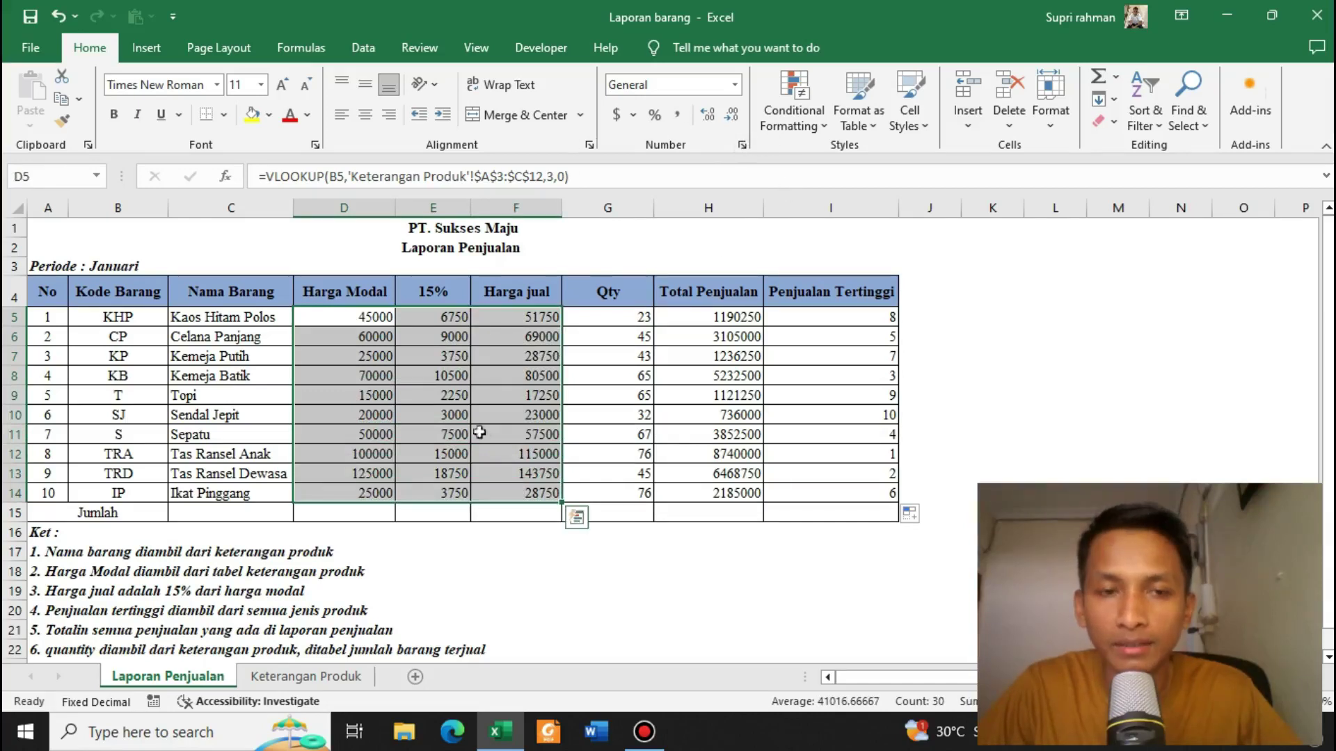
click(437, 395)
drag(368, 327, 559, 497)
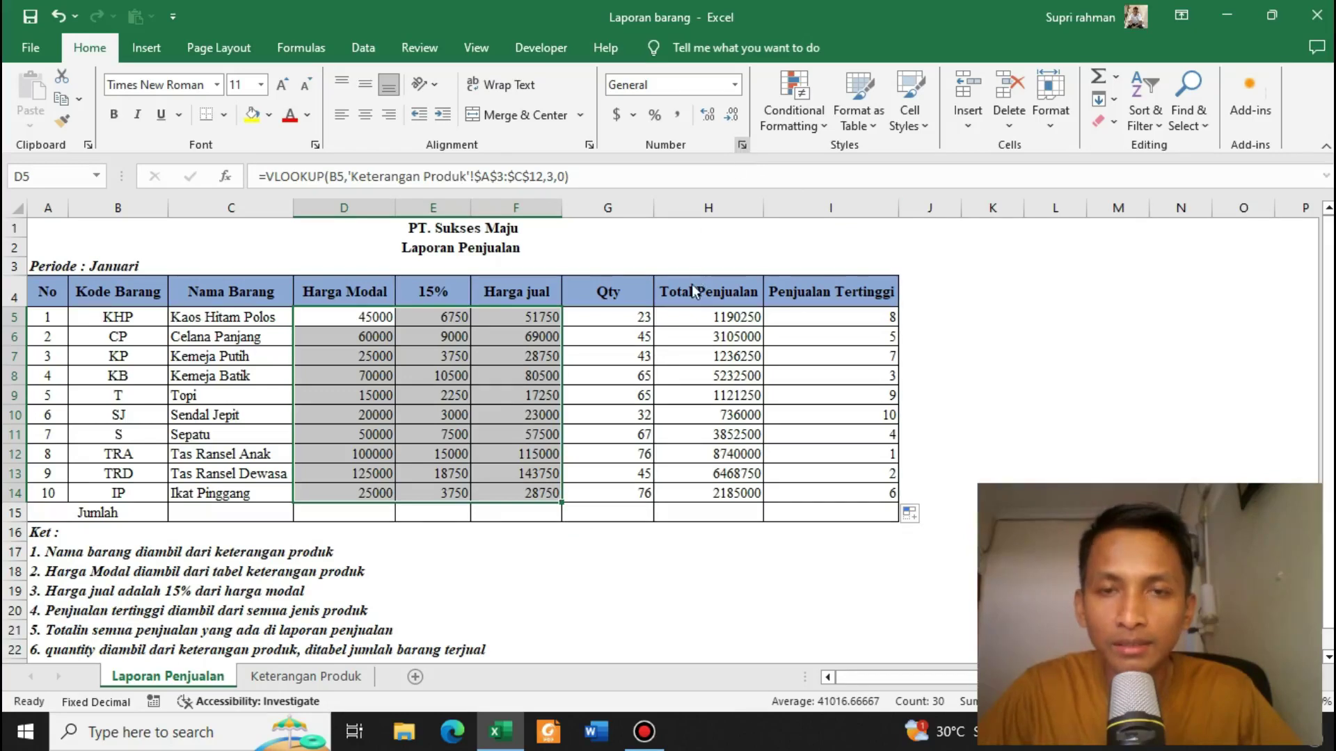
key(ctrl+1)
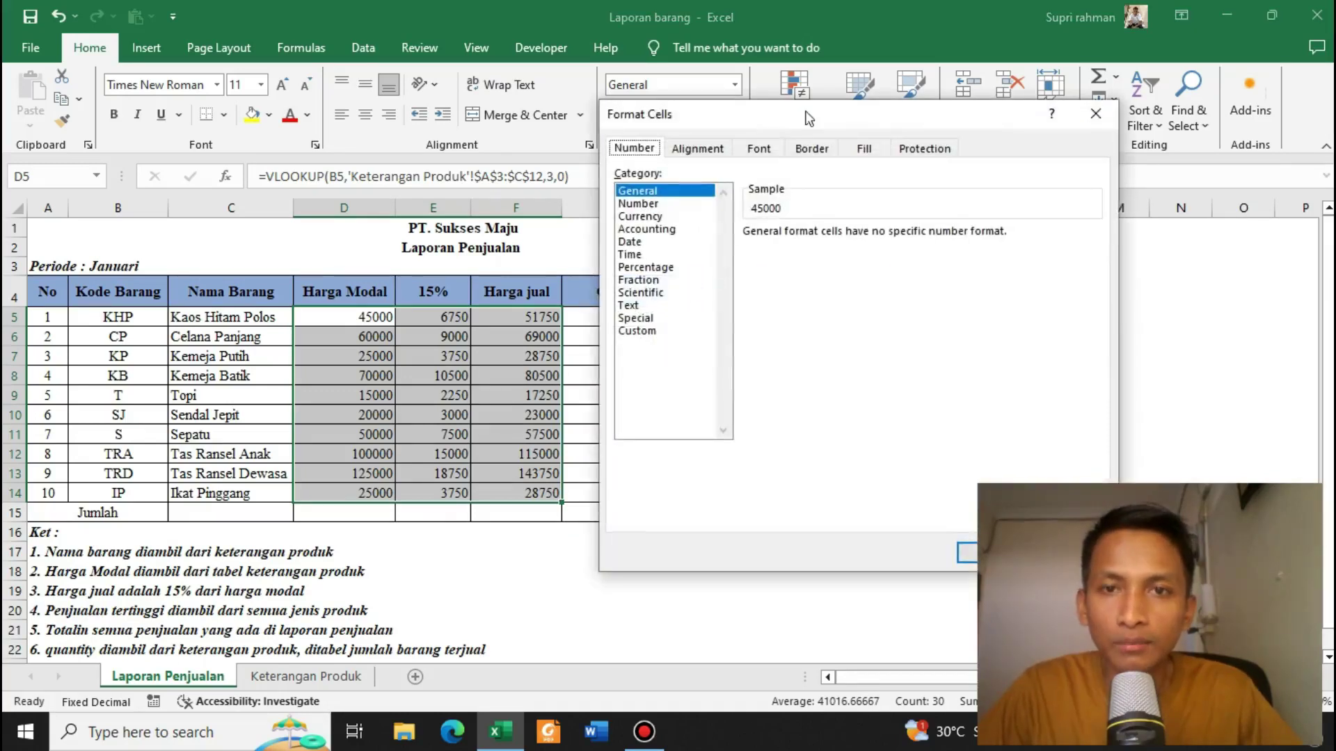
click(509, 230)
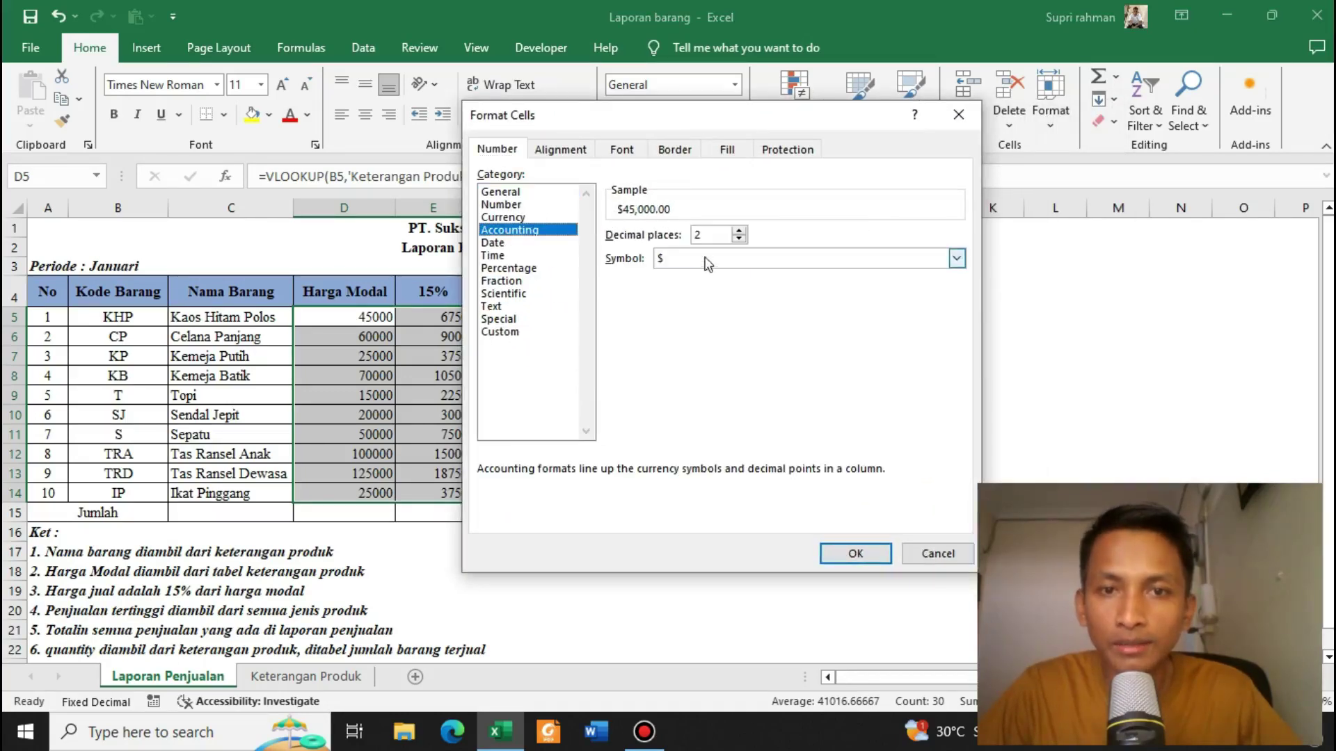
Step: Set the currency symbol of the accounting format to Rp Indonesian
click(717, 259)
scroll(718, 457, down, 1)
scroll(717, 460, down, 9)
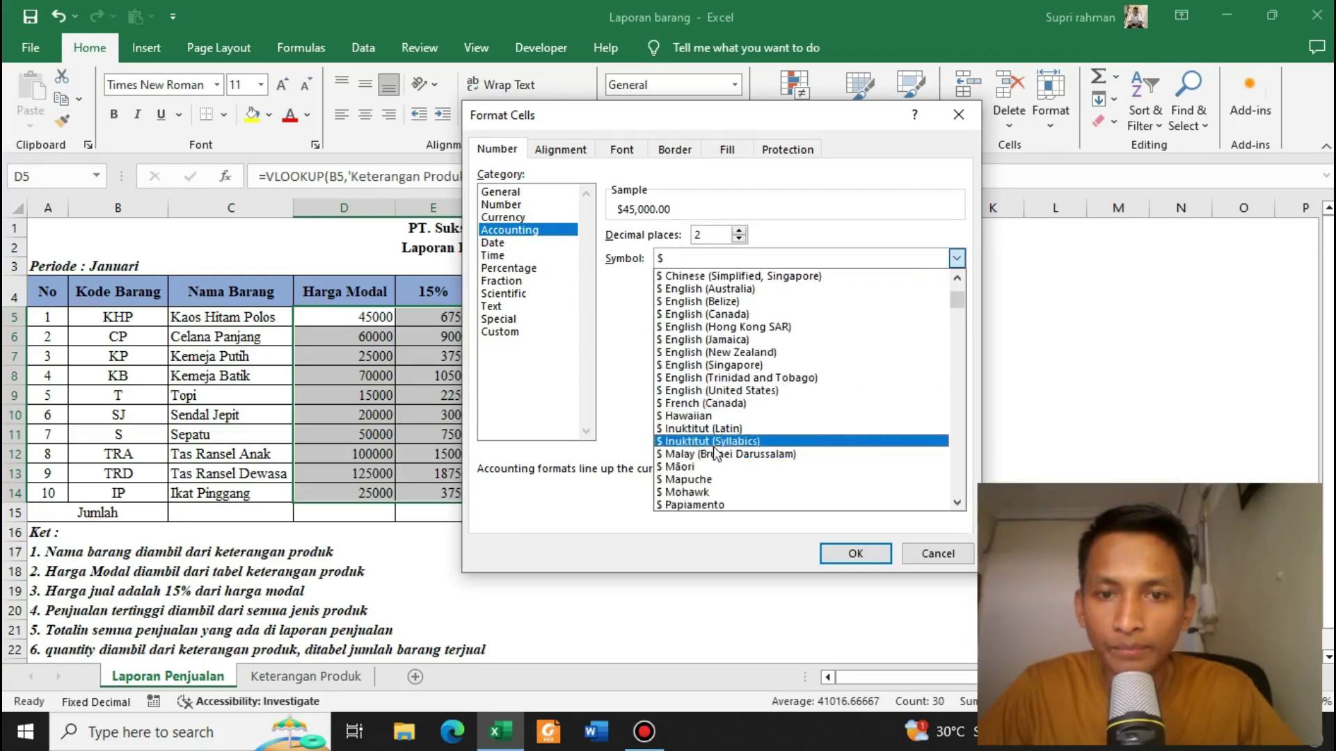
scroll(719, 445, down, 10)
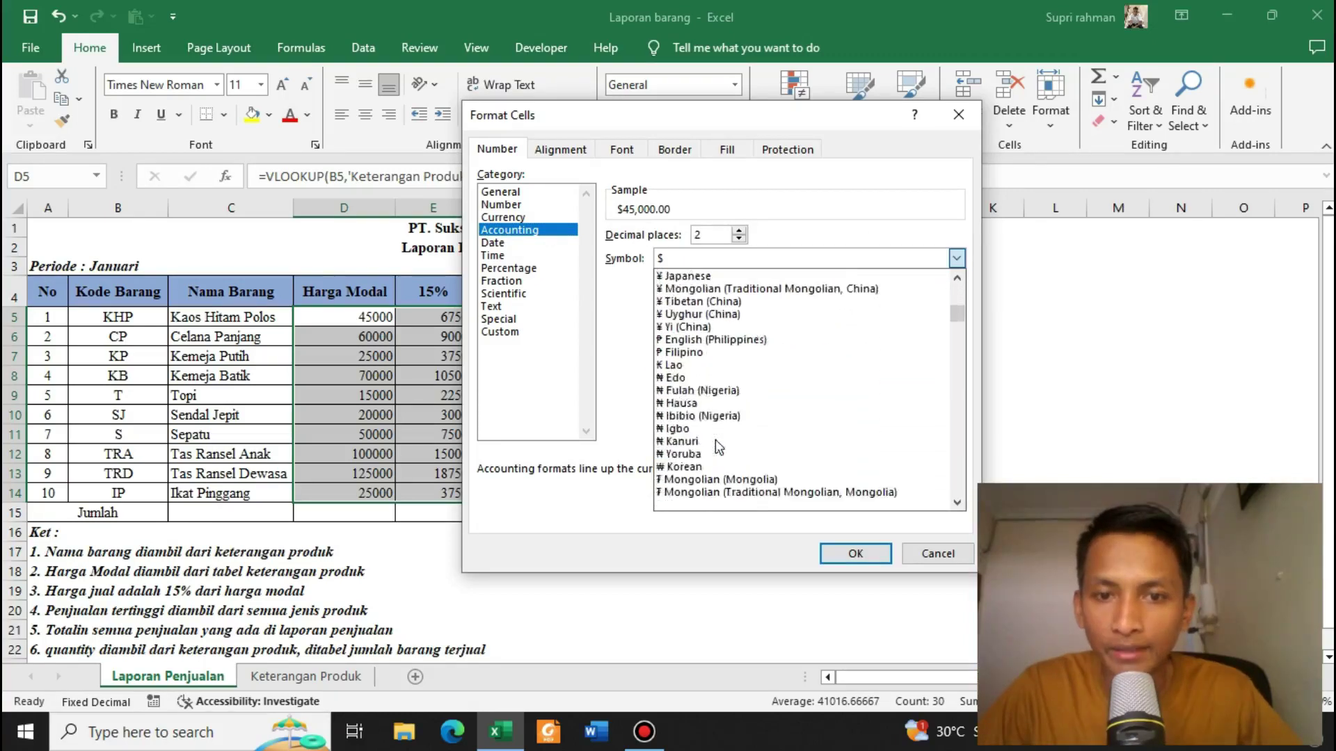
scroll(718, 446, down, 12)
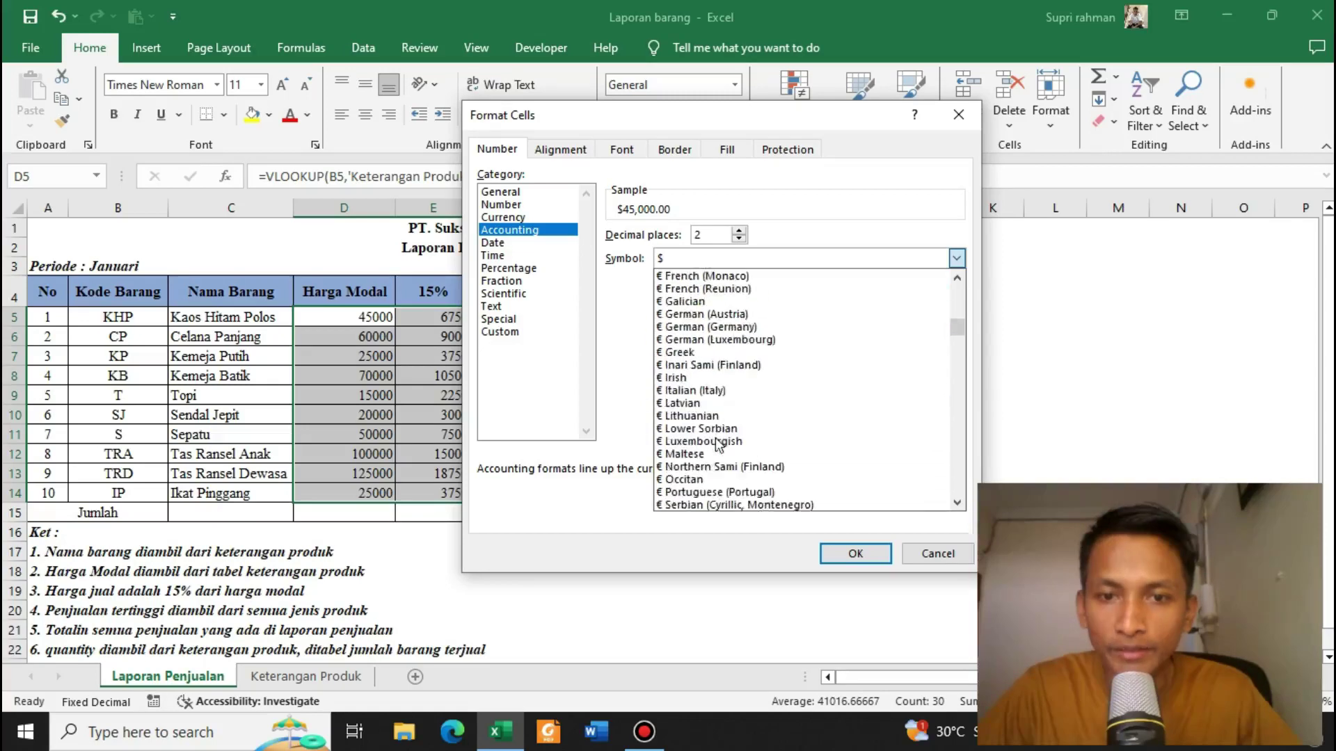
scroll(719, 445, down, 12)
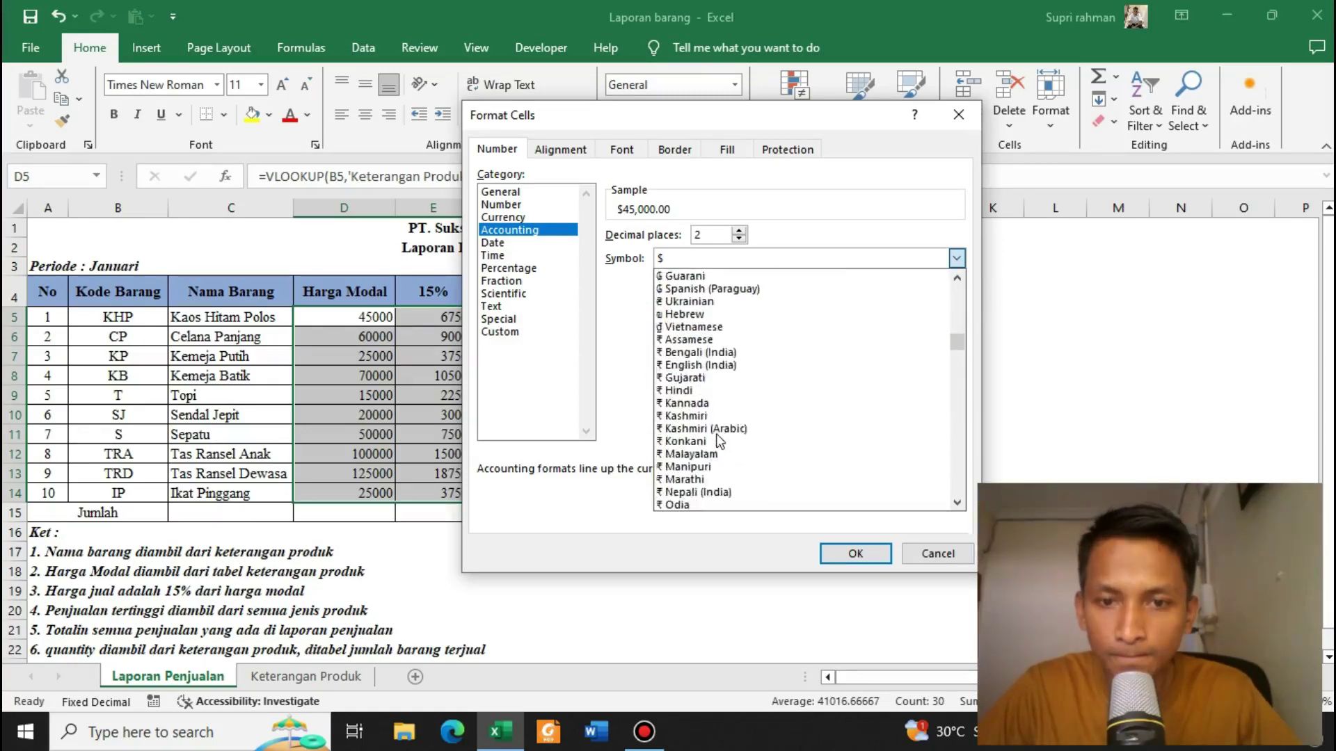
click(715, 454)
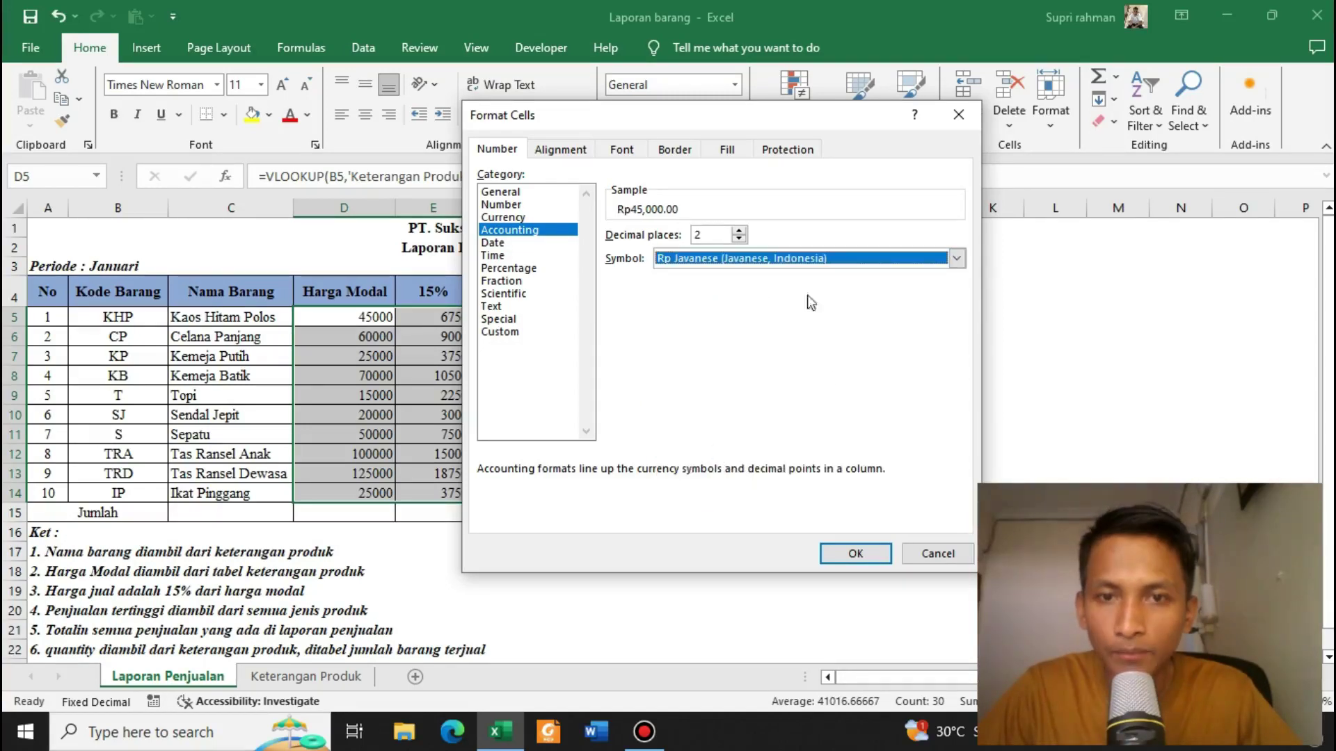
click(958, 259)
click(734, 446)
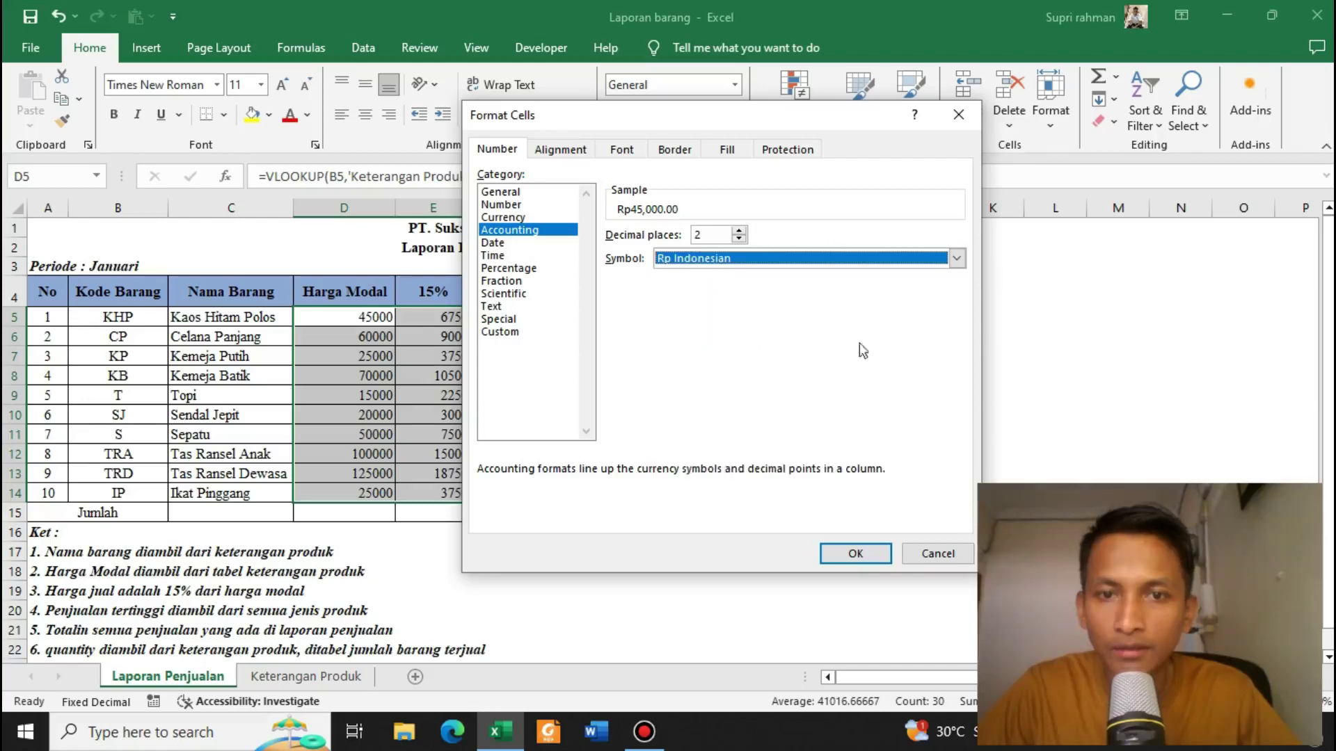
Step: Set the accounting format to 0 decimal places and apply it to D5:F14
double_click(711, 234)
text(0)
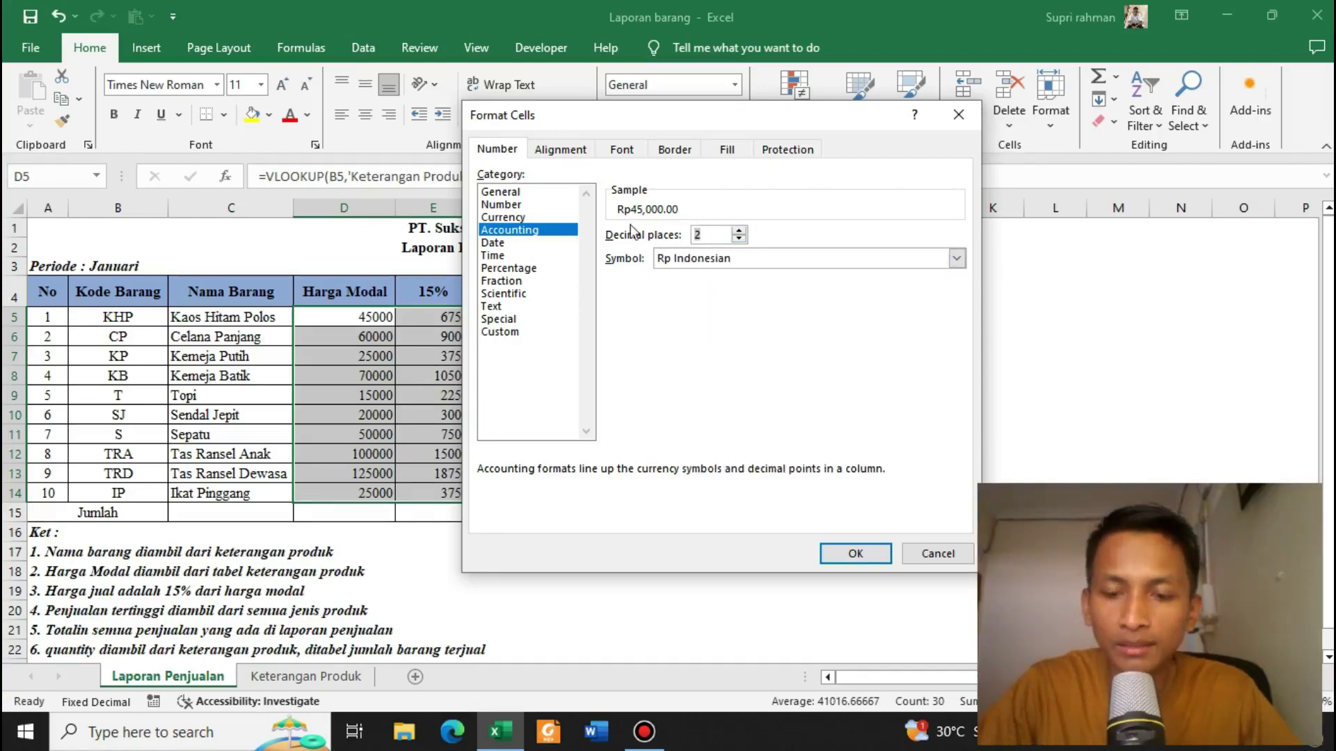
click(855, 553)
click(696, 404)
click(522, 403)
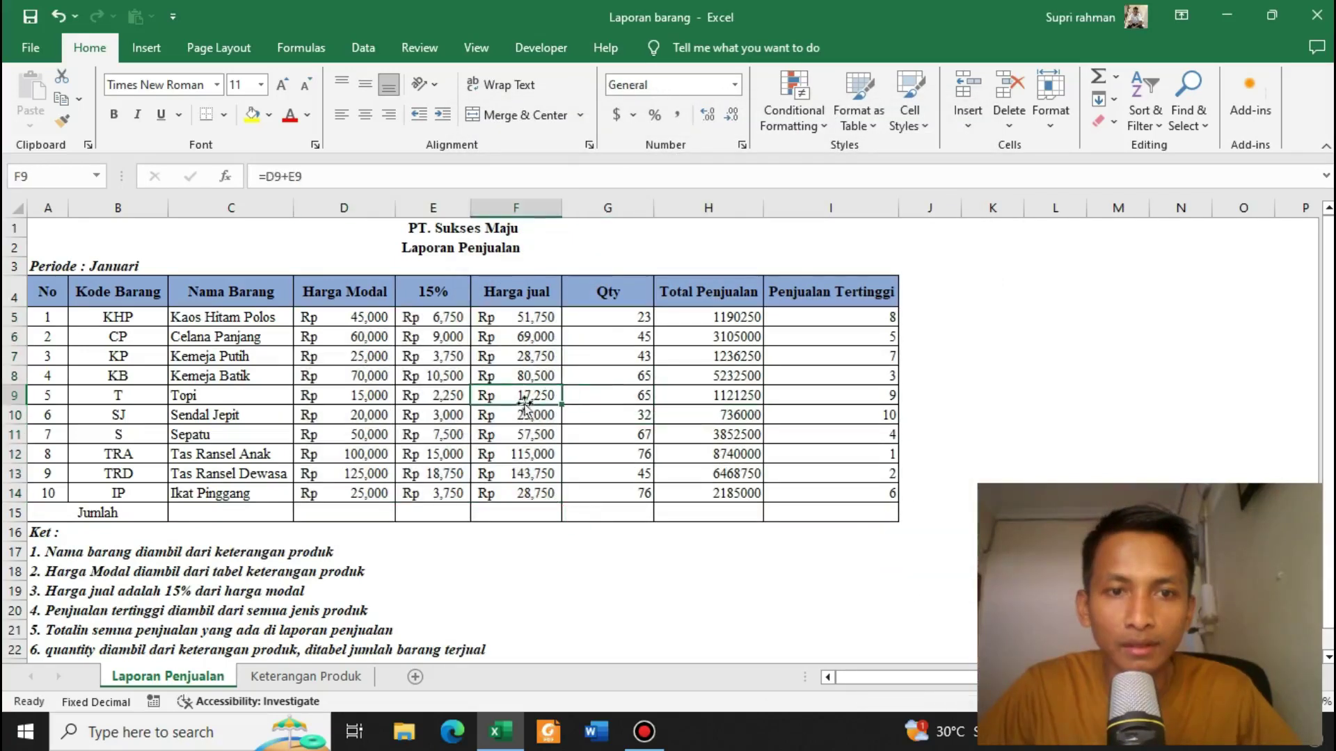
drag(341, 318, 525, 492)
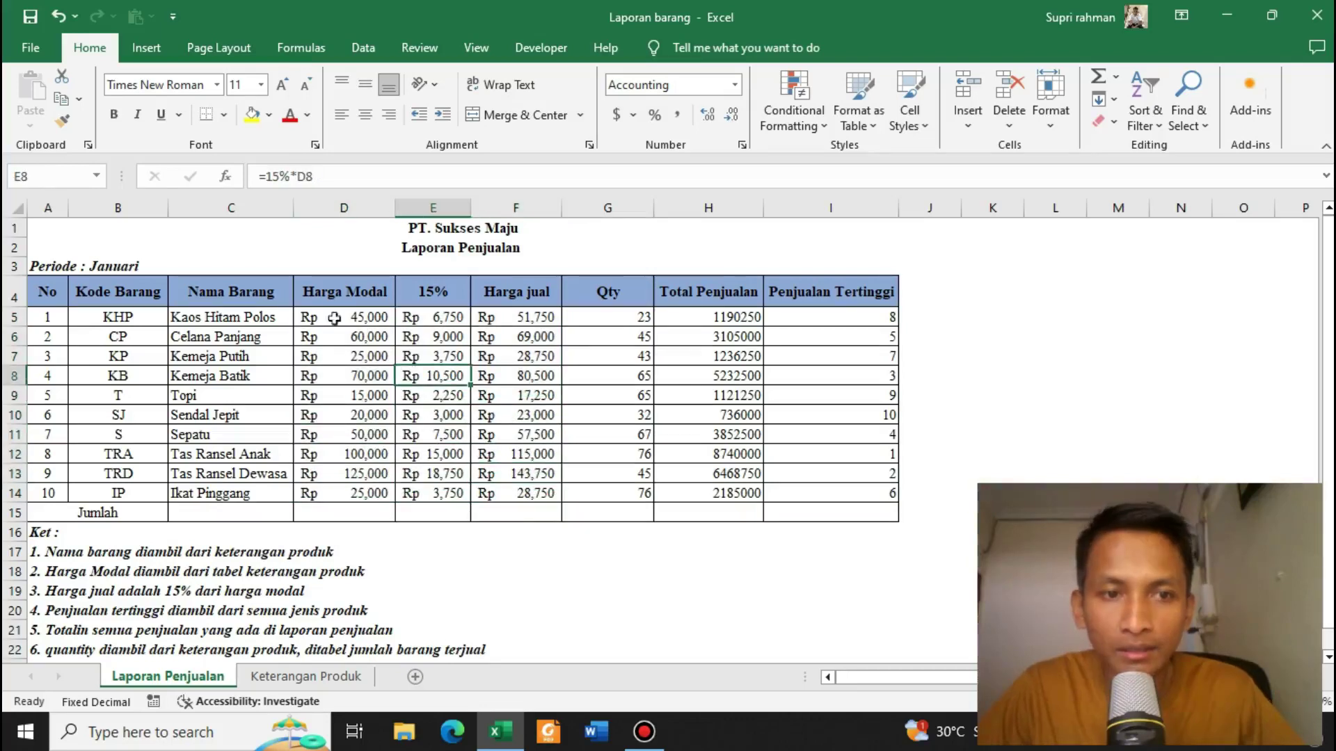
drag(338, 321, 542, 490)
click(516, 453)
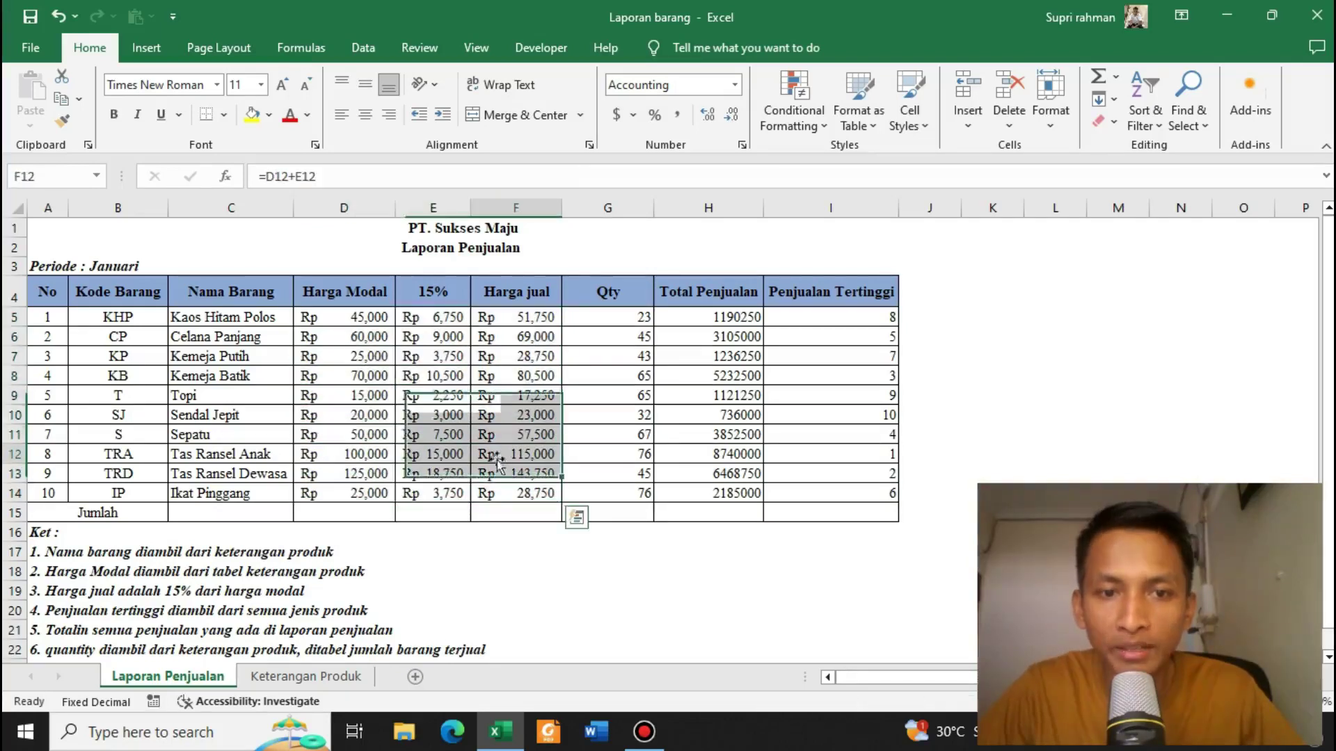
click(344, 319)
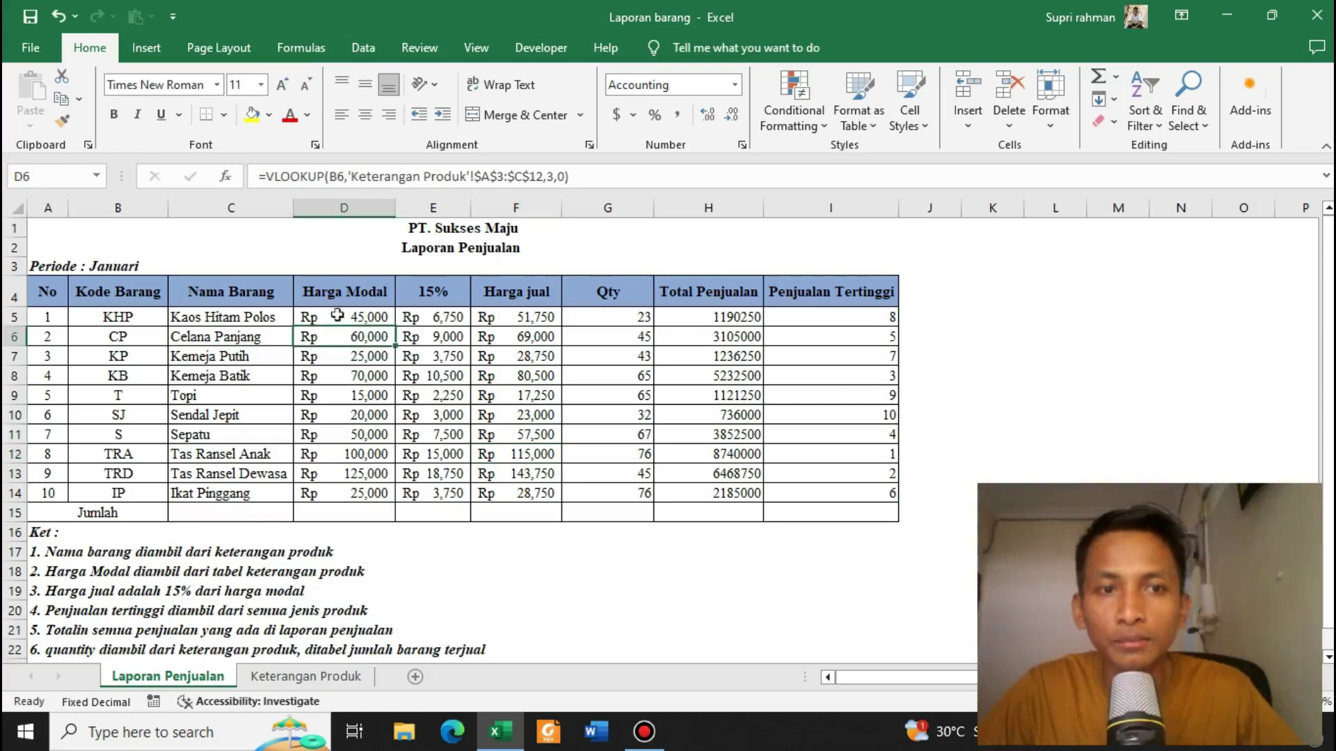
Step: Format the Total Penjualan values in H5:H14 as Accounting with the Rp Indonesian symbol and 0 decimal places
drag(705, 323, 715, 498)
key(ctrl+1)
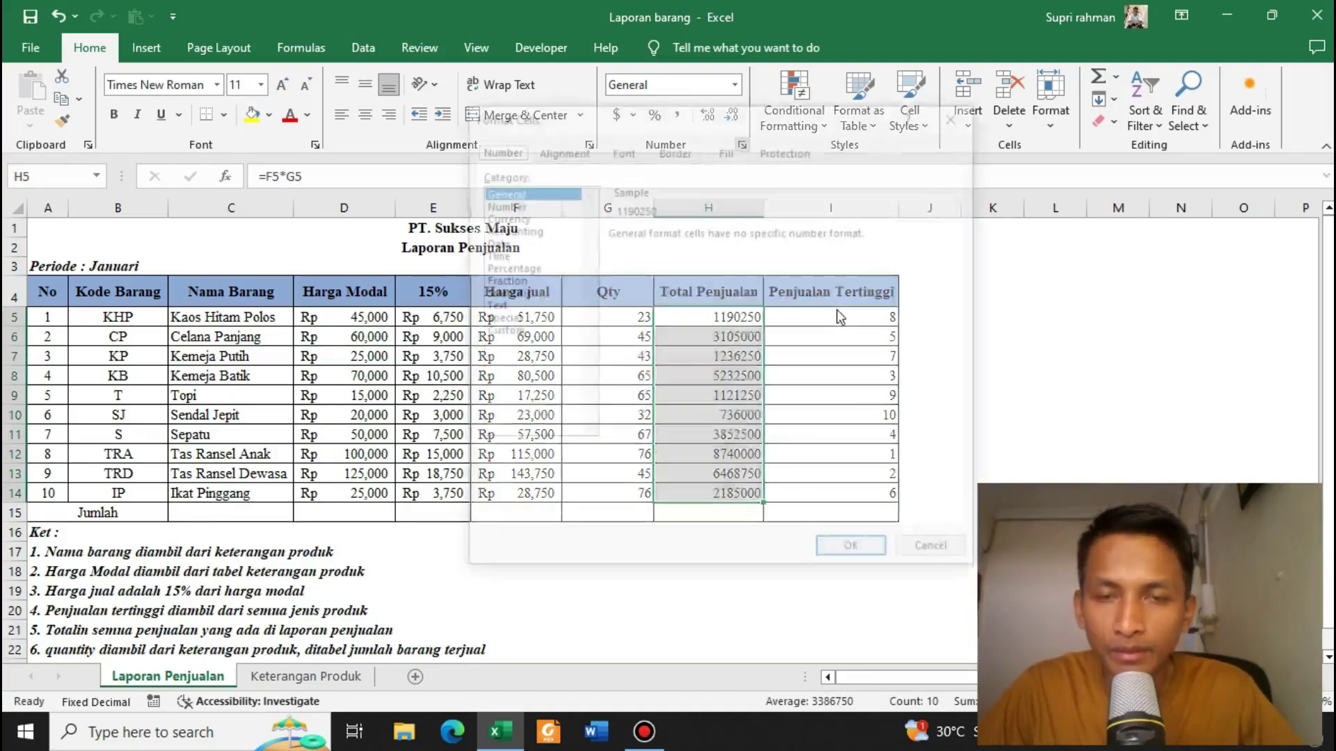
click(508, 230)
click(696, 256)
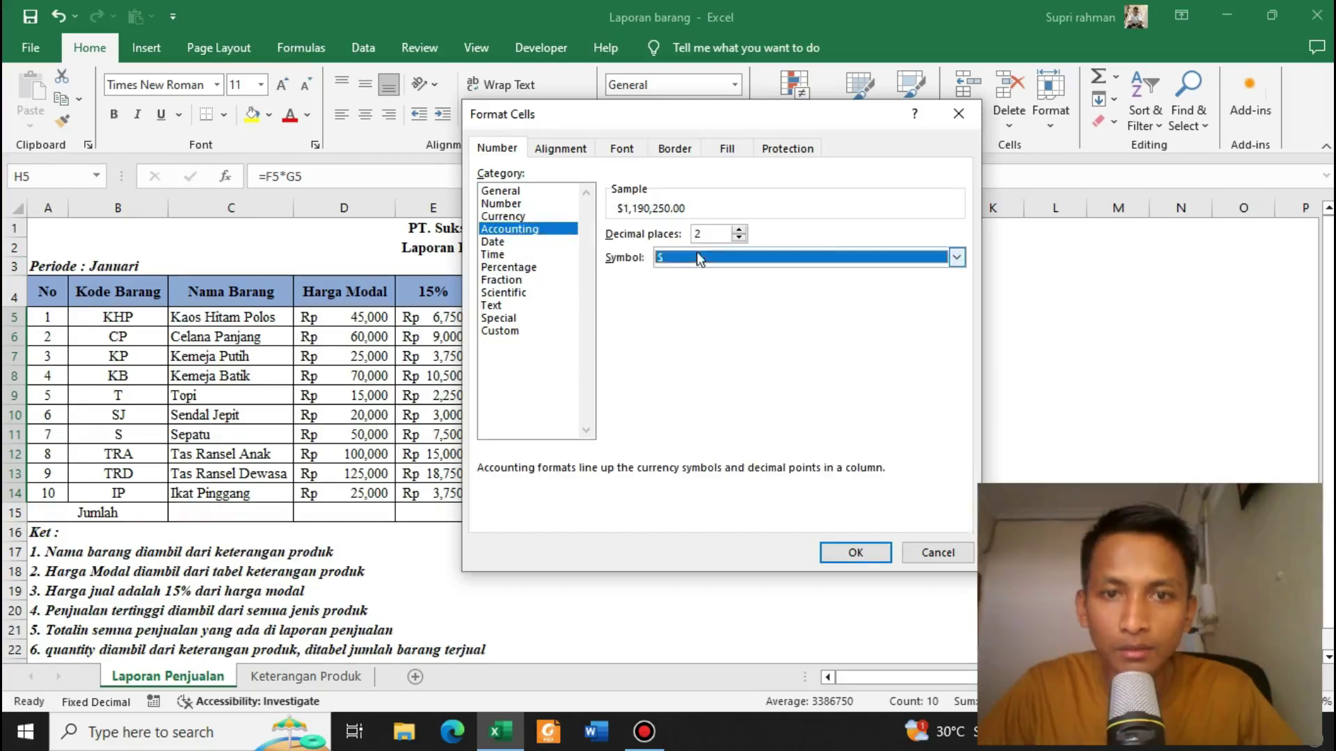
scroll(711, 297, down, 2)
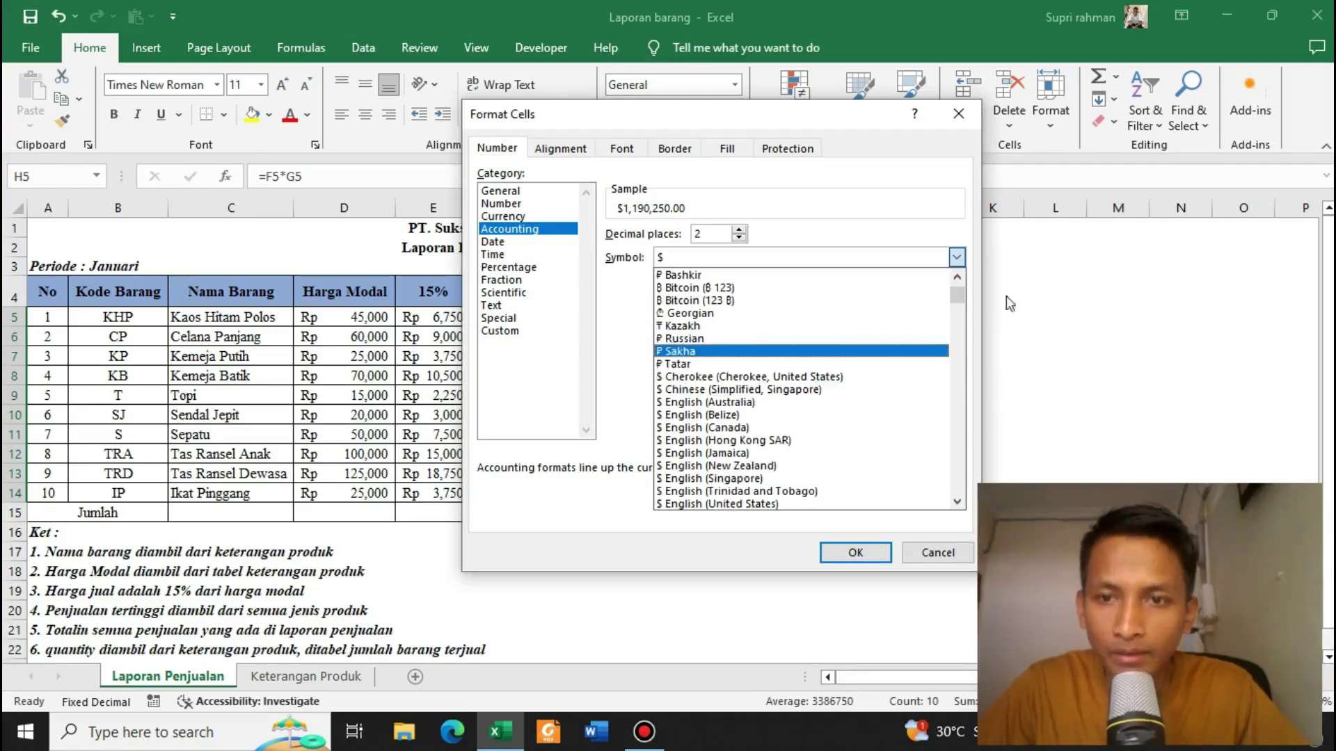
drag(957, 295, 958, 378)
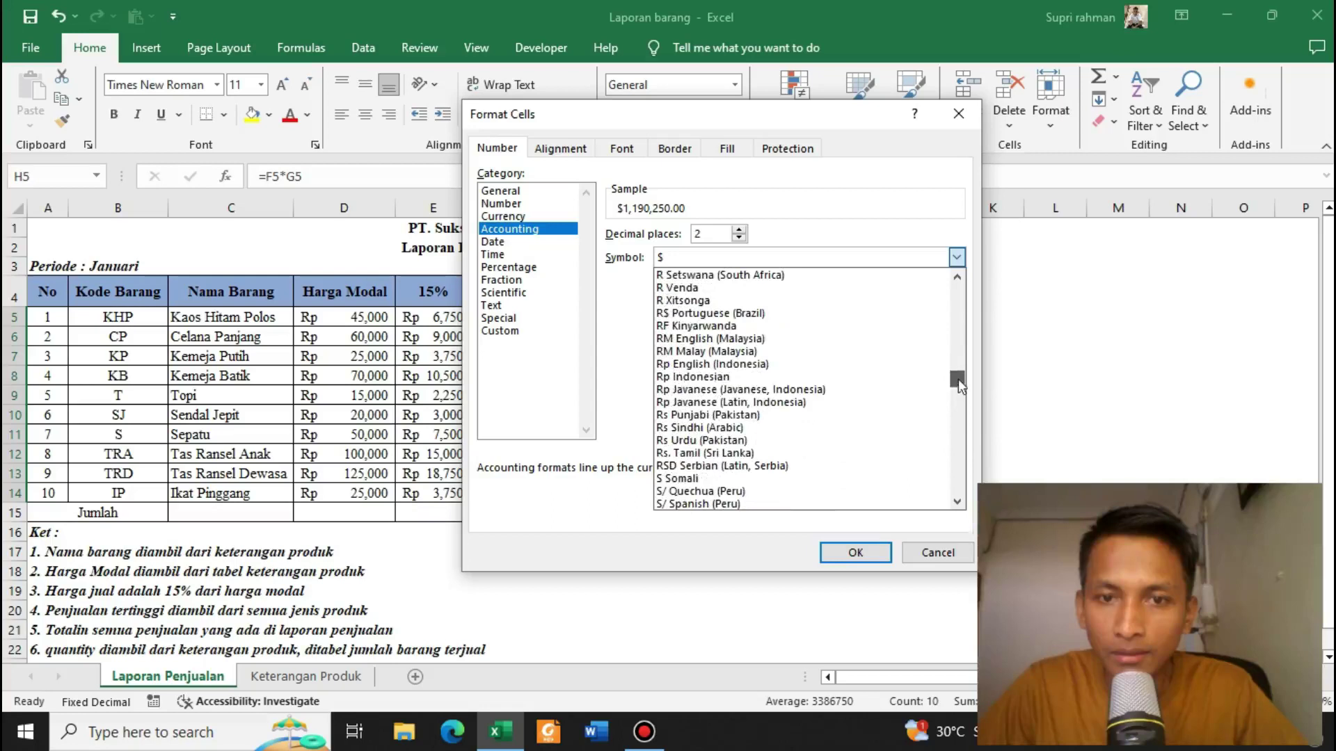
click(728, 377)
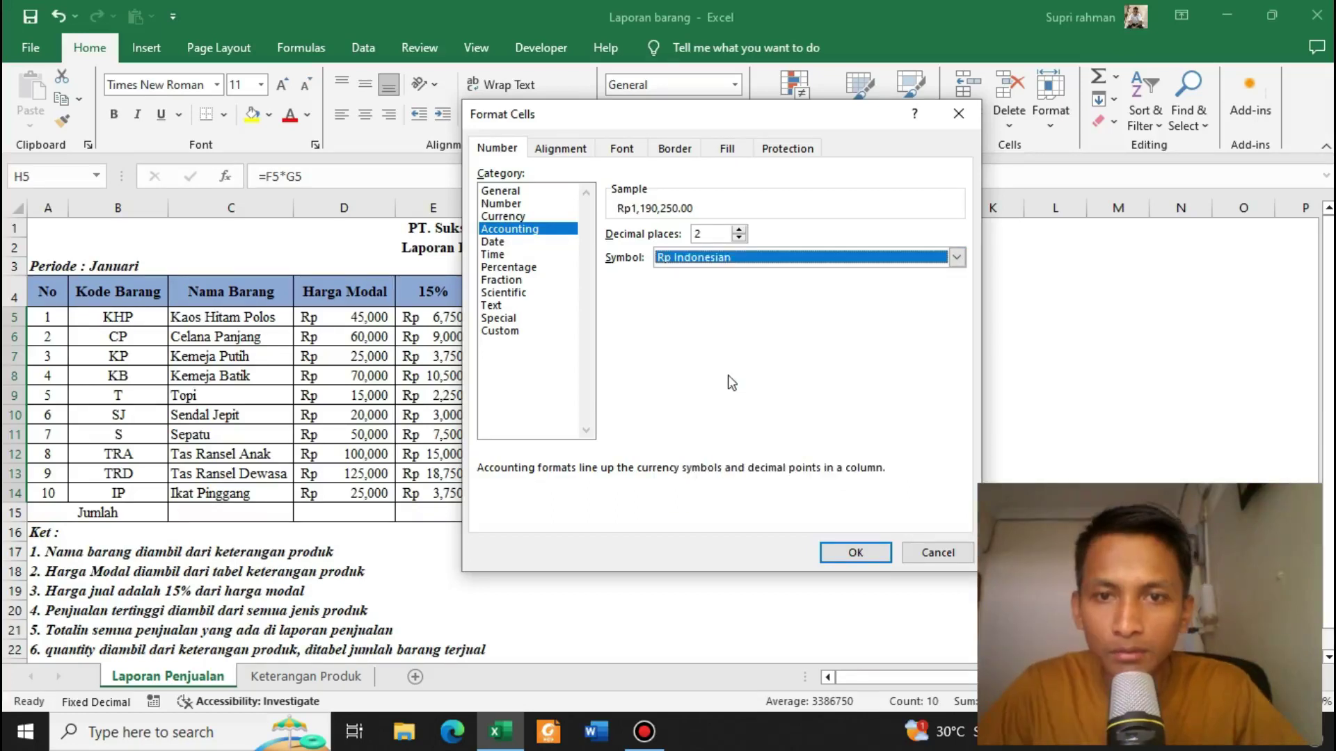
double_click(713, 235)
text(0)
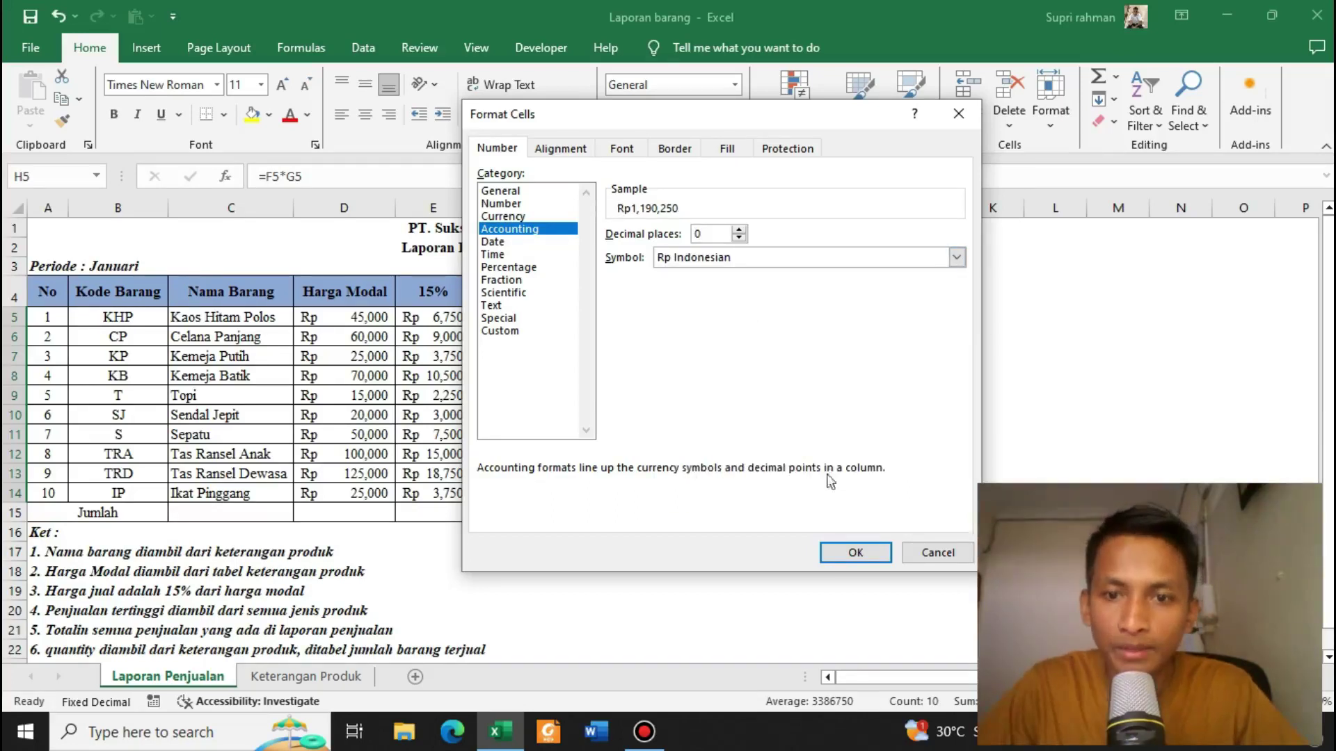
click(856, 553)
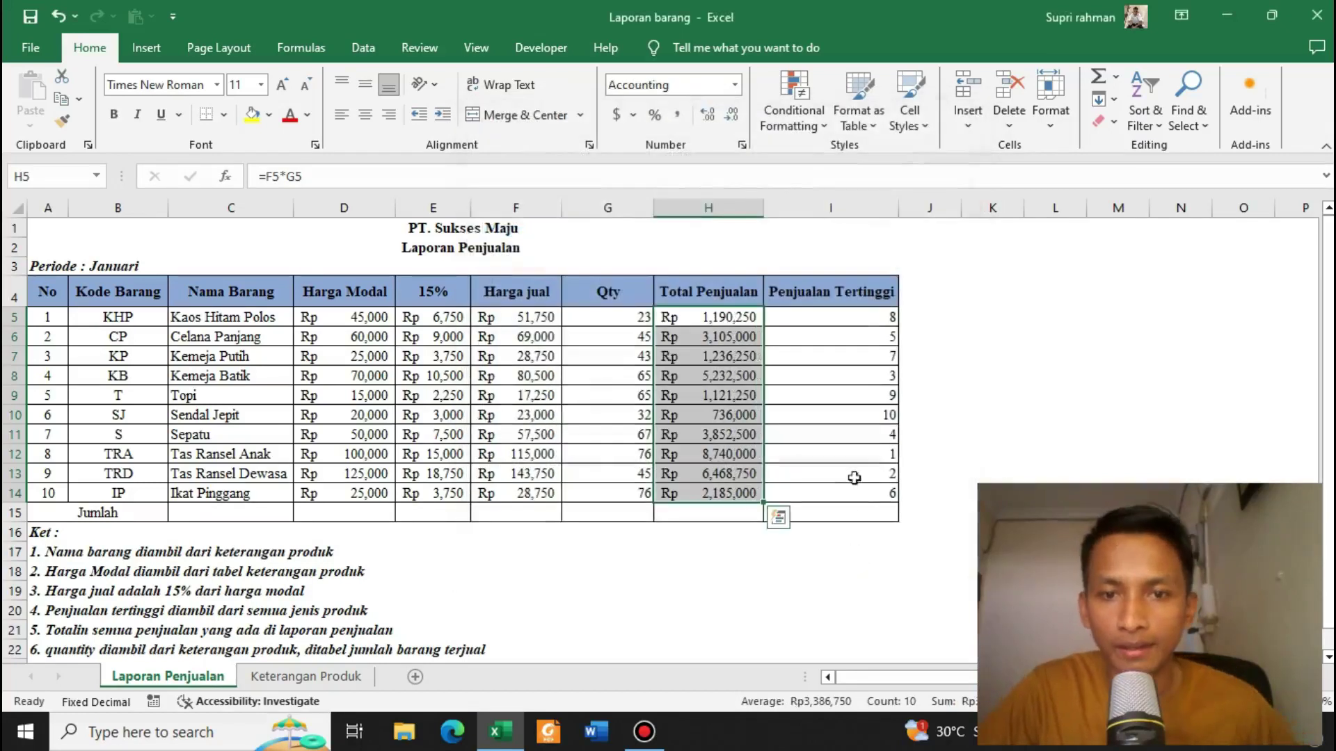
click(850, 473)
key(Up)
key(Up)
key(Up)
key(Up)
key(Up)
click(731, 427)
key(Up)
key(Up)
key(Up)
key(Up)
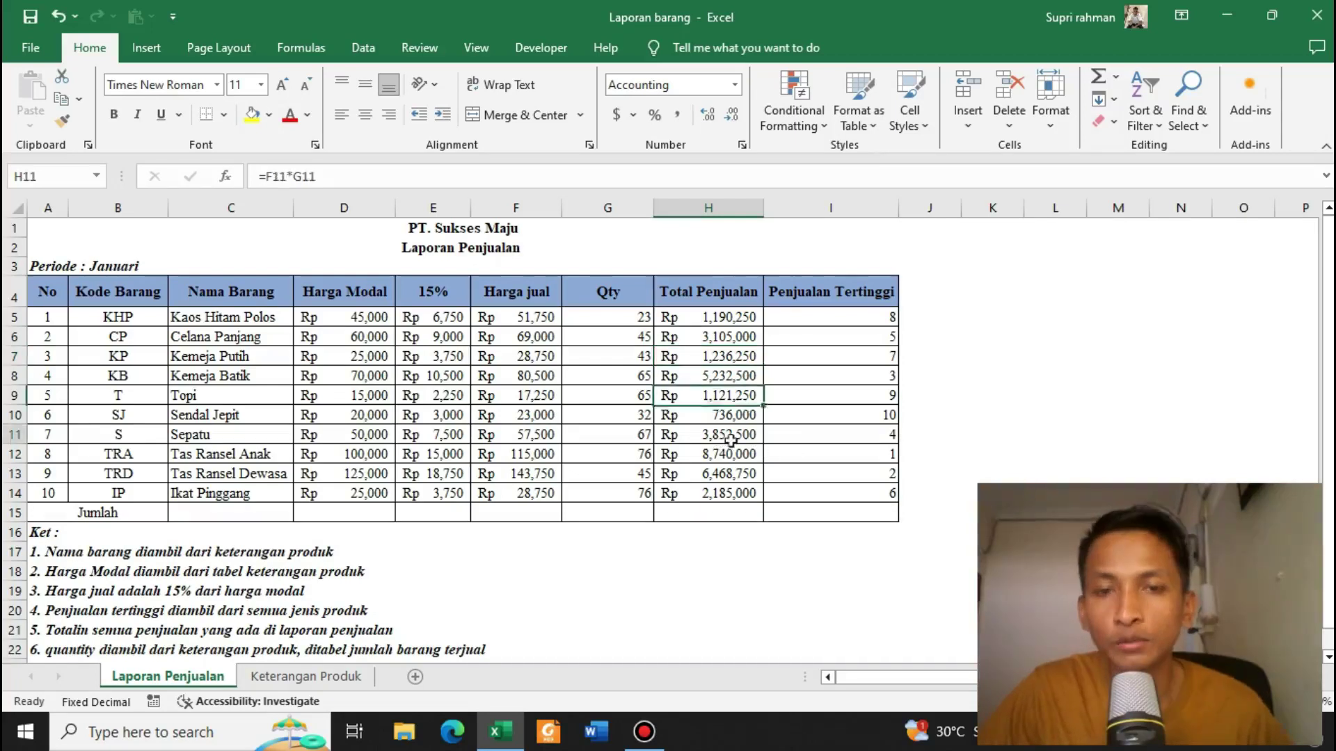
Step: Read the Ket. notes and compare them with the product data, totals and rankings in rows 5 to 14
click(708, 571)
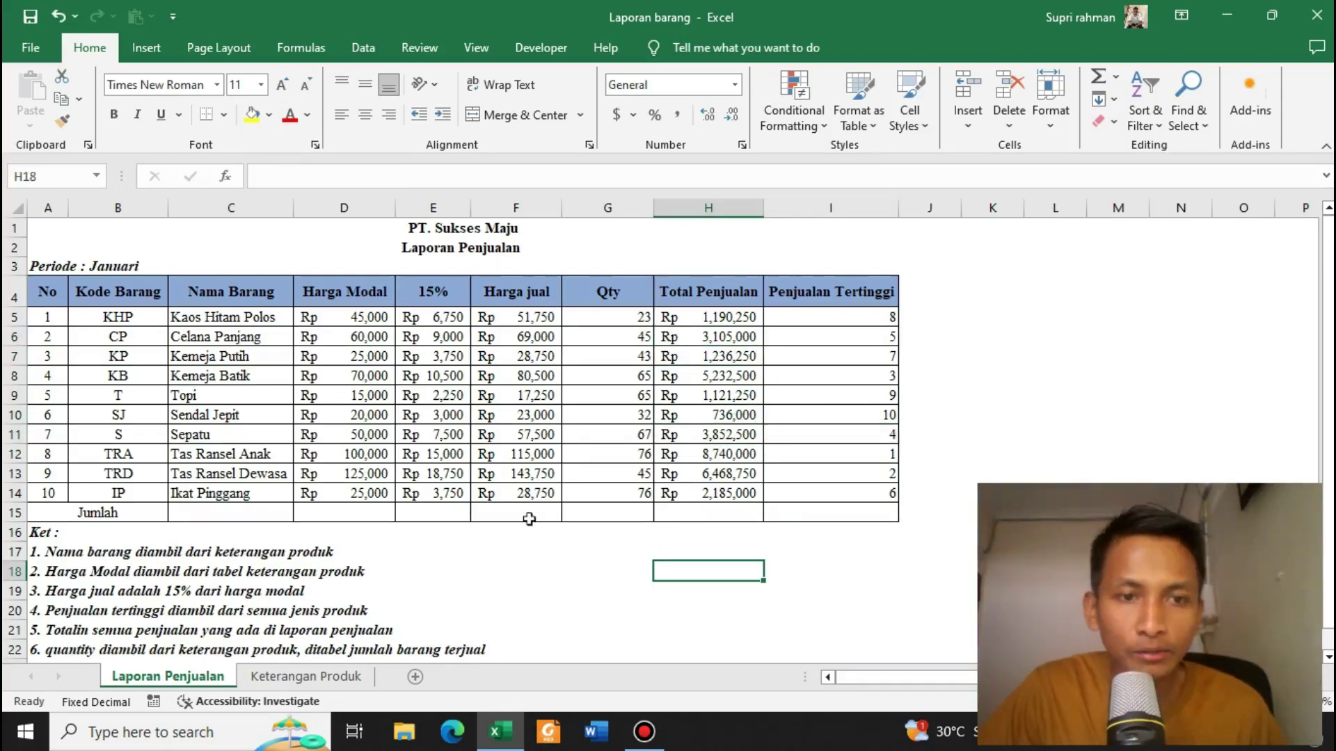
drag(60, 548, 493, 610)
scroll(753, 520, up, 1)
click(753, 520)
click(517, 356)
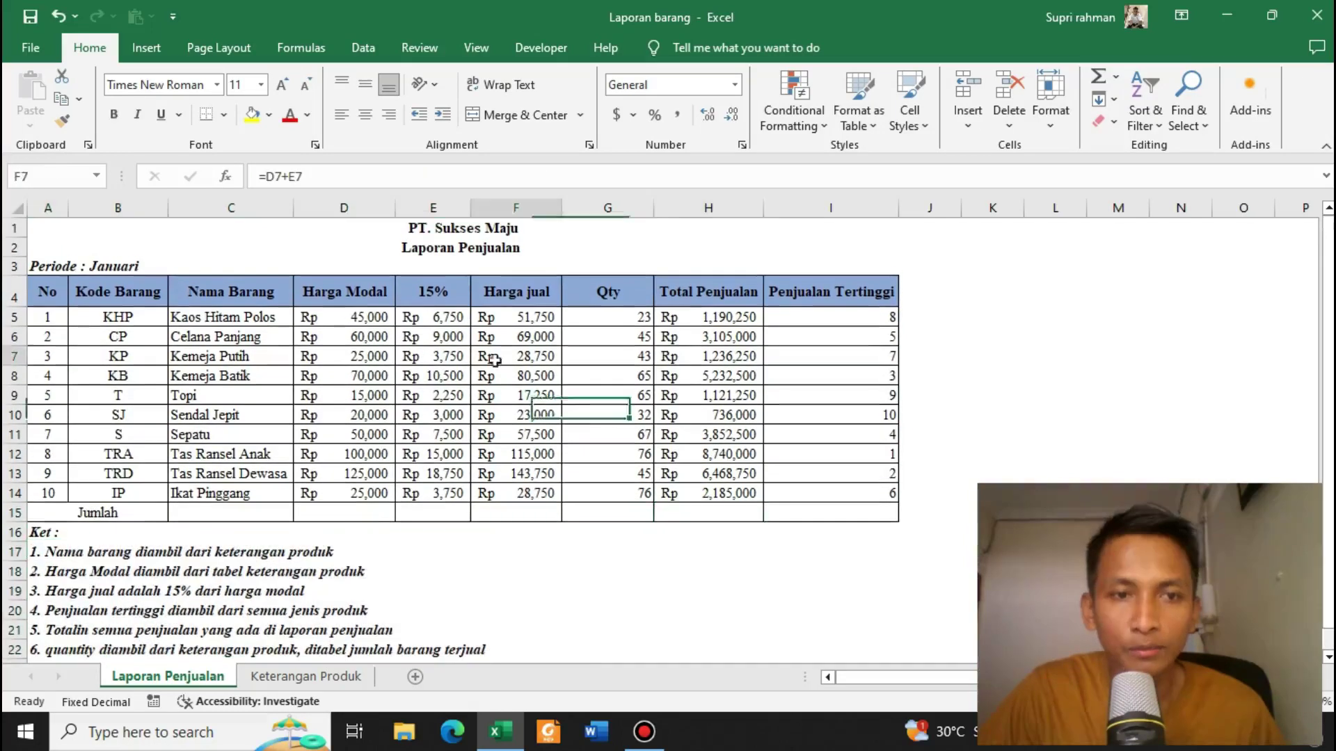
drag(107, 305, 798, 504)
click(788, 474)
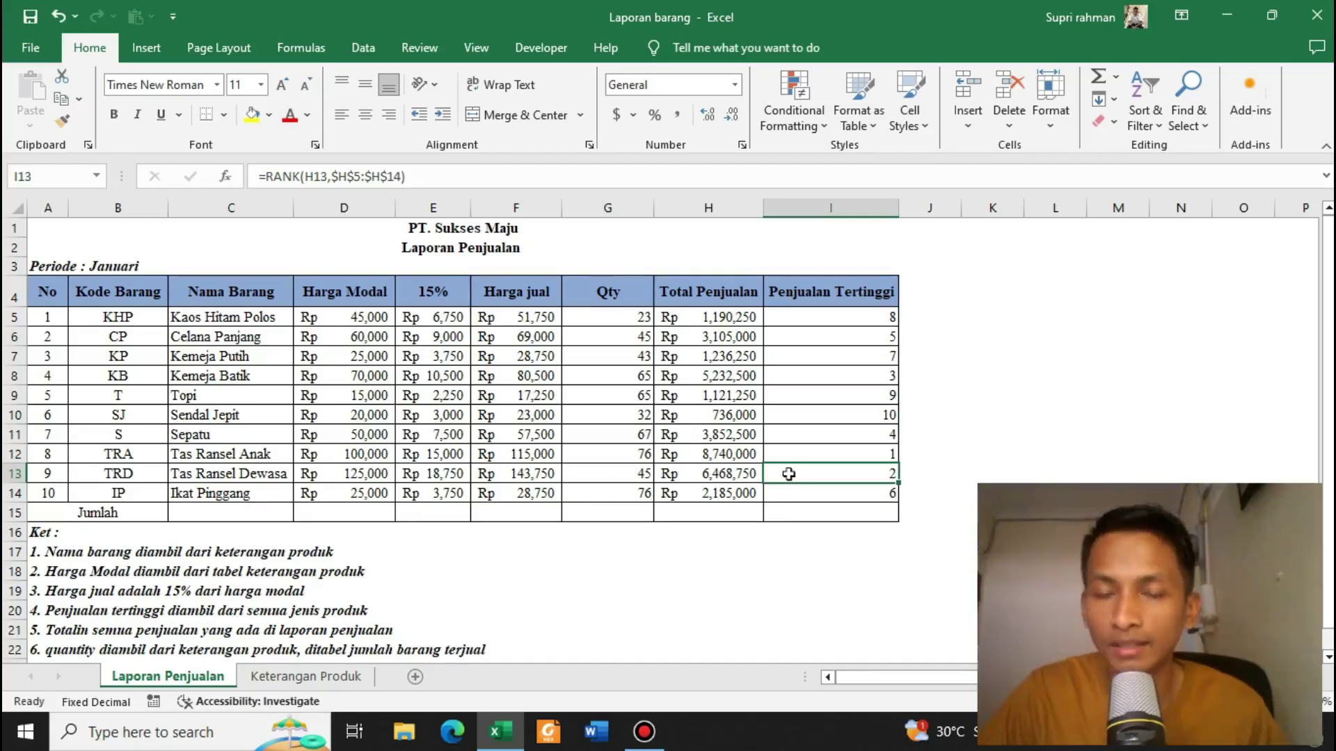
click(748, 396)
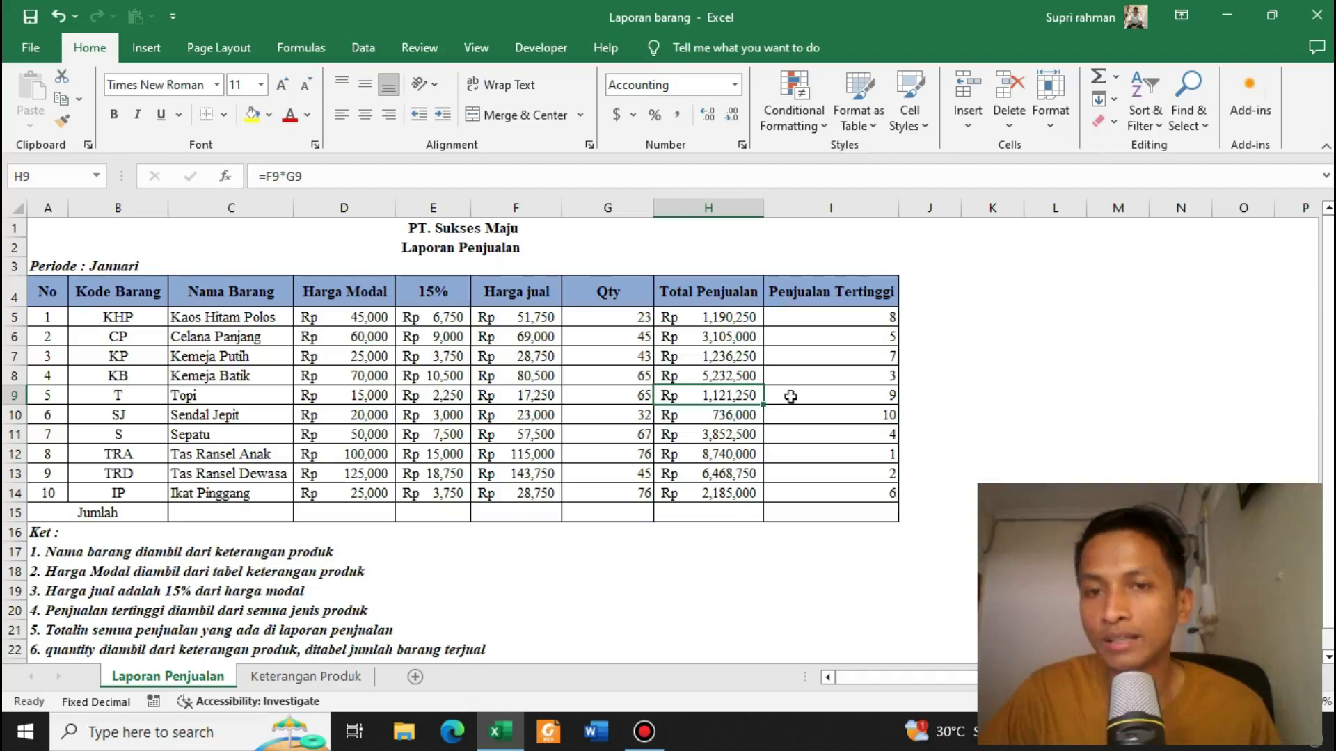
key(Up)
drag(183, 286, 786, 499)
click(787, 448)
click(341, 356)
drag(184, 295, 865, 484)
click(865, 483)
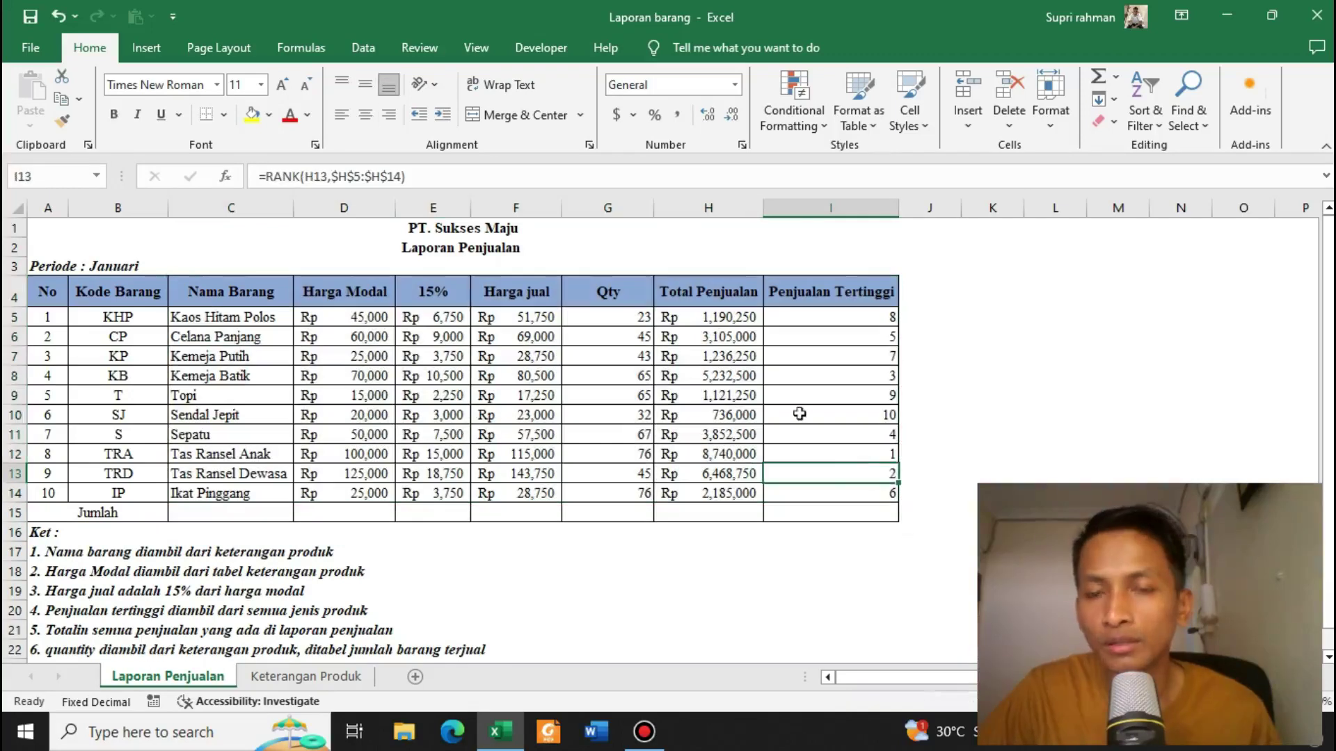
click(478, 396)
click(379, 416)
click(671, 436)
click(862, 453)
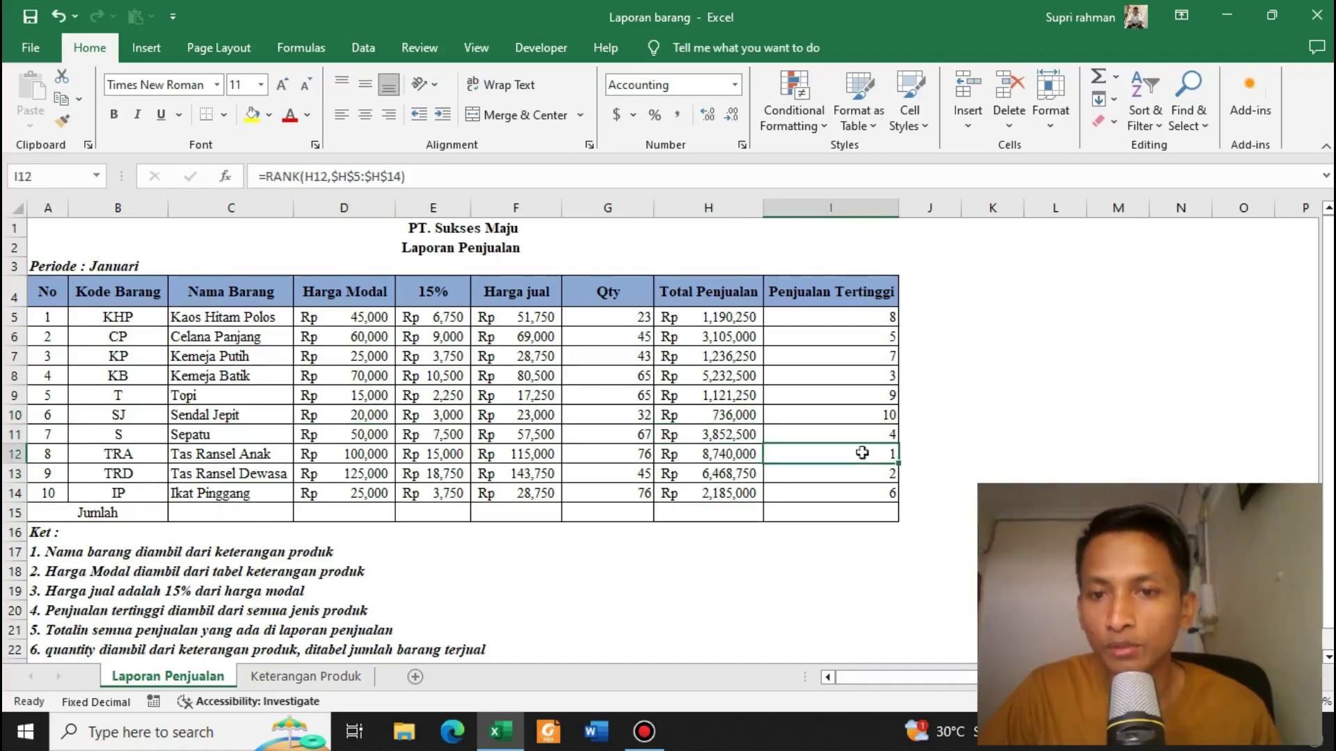